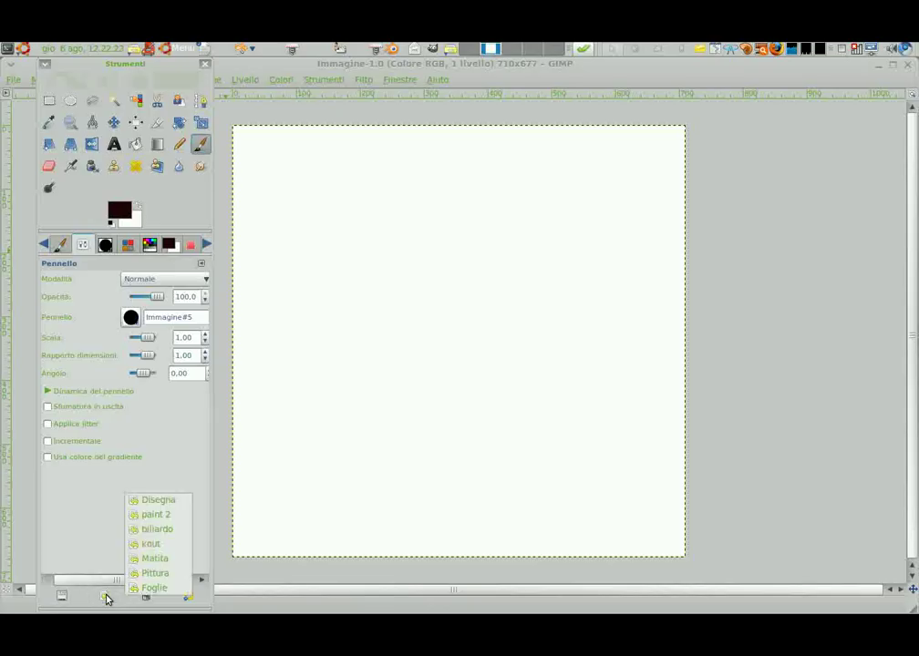
Load the saved Paintbrush preset: Circle Fuzzy brush at scale 0.28, fade-out length 4300
left_click(169, 499)
Undo the stray mark and sketch pale grey brow, eye, mouth, jawline and ear strokes
key("ctrl+z")
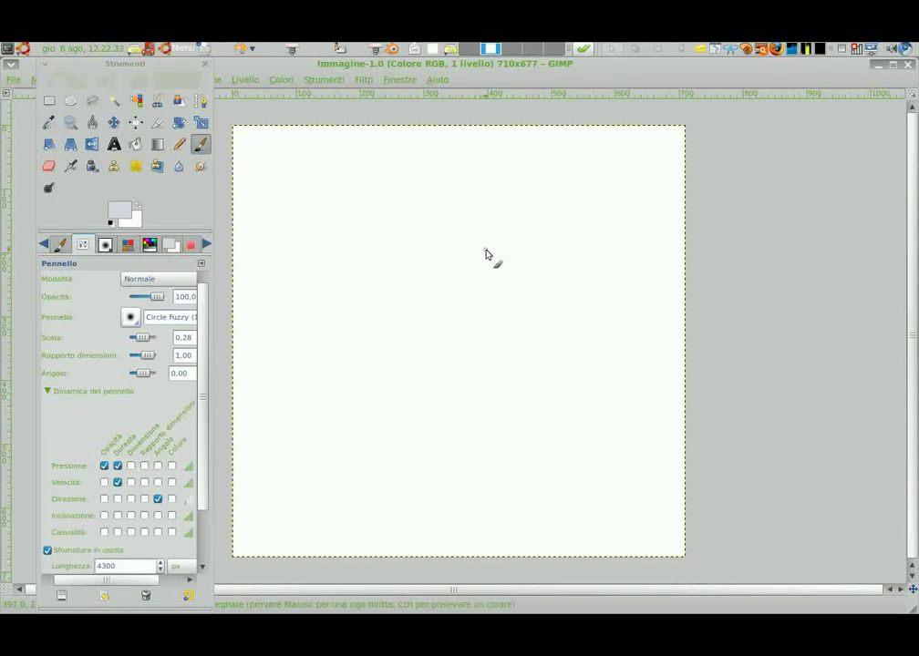
left_click_drag(481, 252, 528, 246)
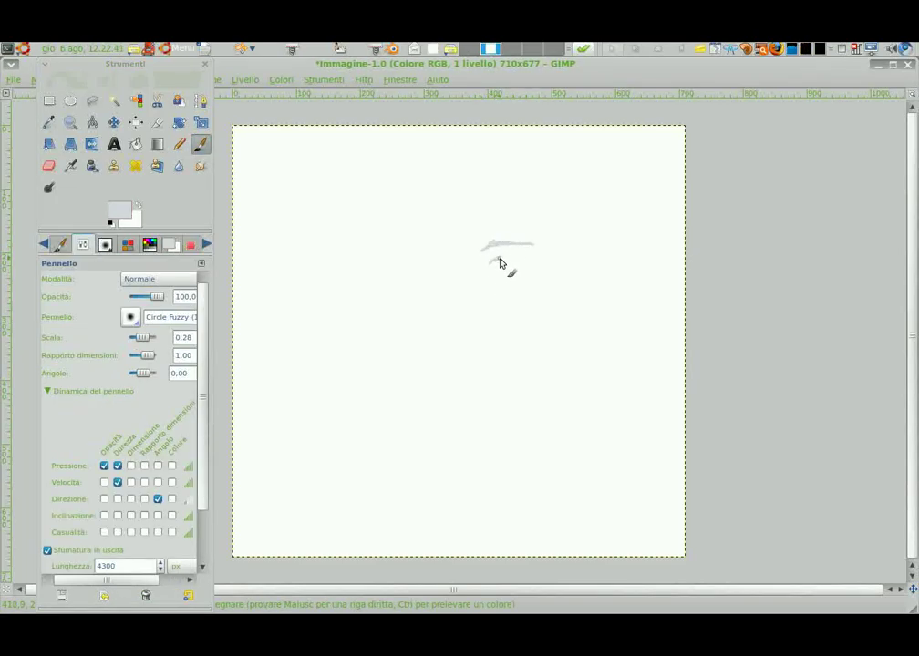
left_click_drag(500, 268, 497, 272)
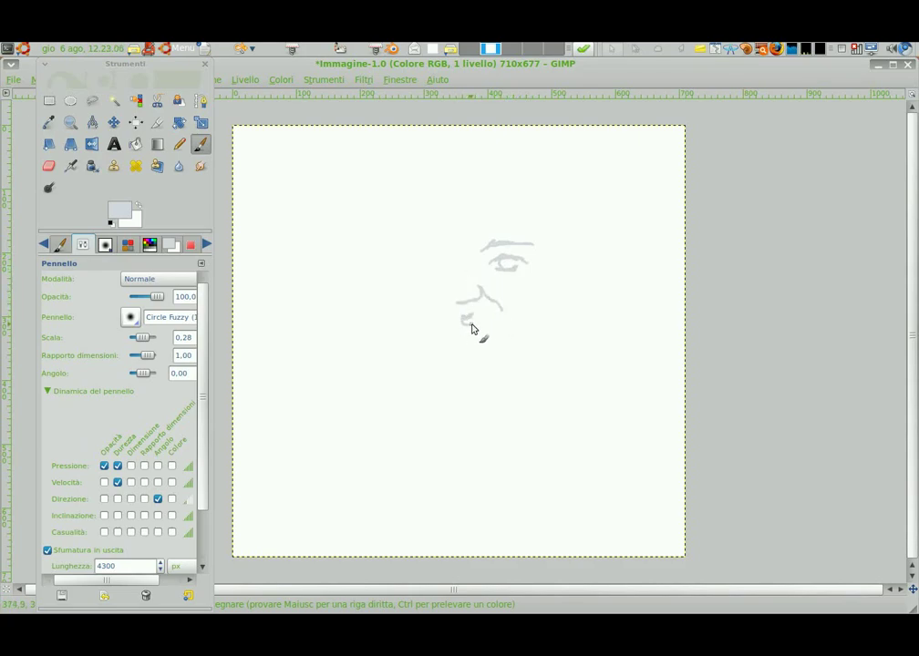
left_click_drag(472, 326, 504, 322)
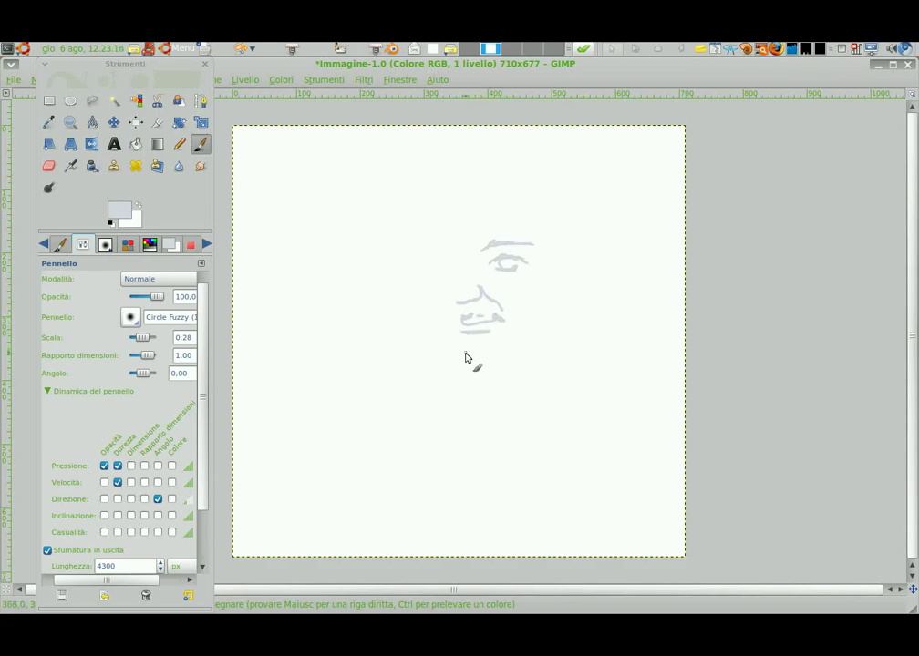
mouse_move(465, 357)
left_mouse_down()
mouse_move(520, 359)
mouse_move(540, 347)
mouse_move(558, 310)
left_mouse_up()
mouse_move(556, 248)
left_mouse_down()
mouse_move(555, 278)
mouse_move(589, 297)
mouse_move(568, 273)
mouse_move(574, 297)
left_mouse_up()
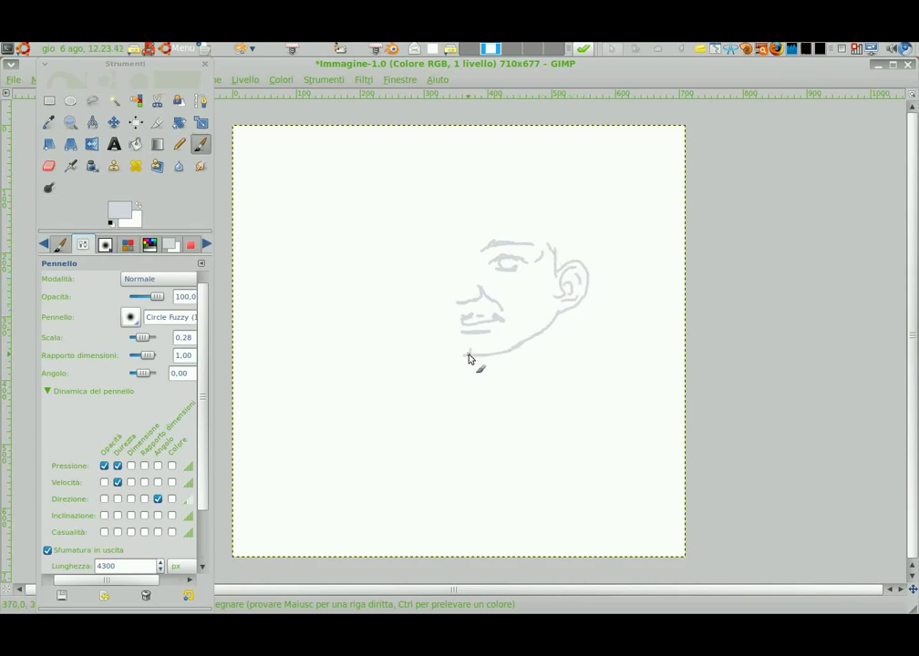
Set the foreground to peach f6cabc and paint it along the forehead and nose
left_click(121, 216)
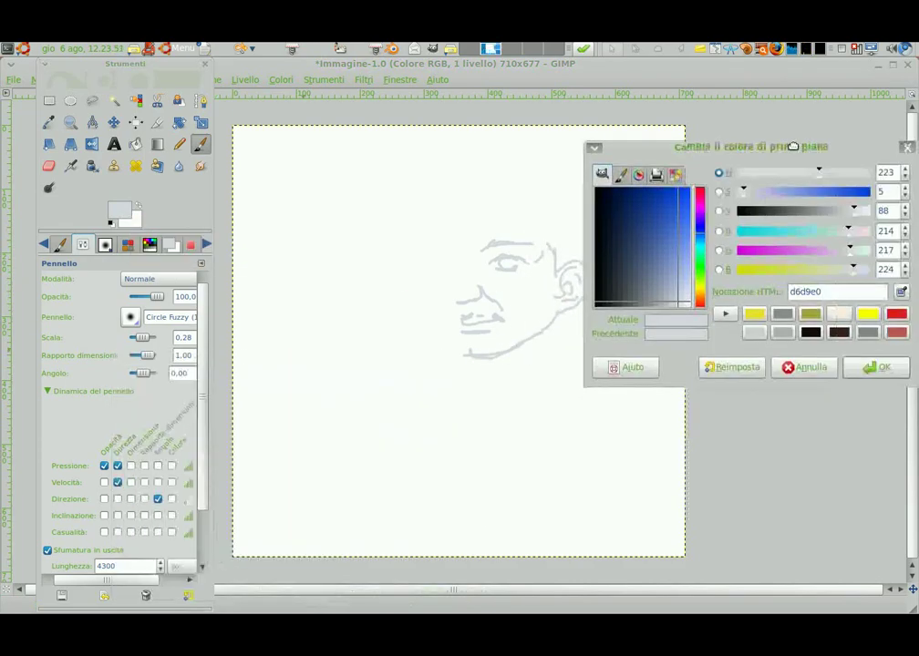
left_click(700, 293)
left_click_drag(685, 263, 688, 276)
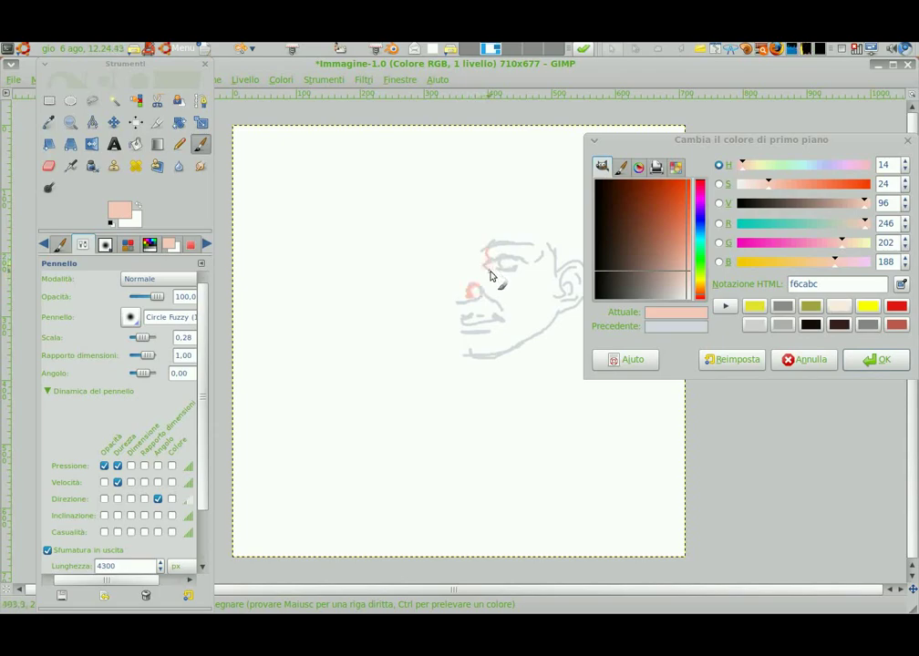
left_click_drag(490, 275, 472, 273)
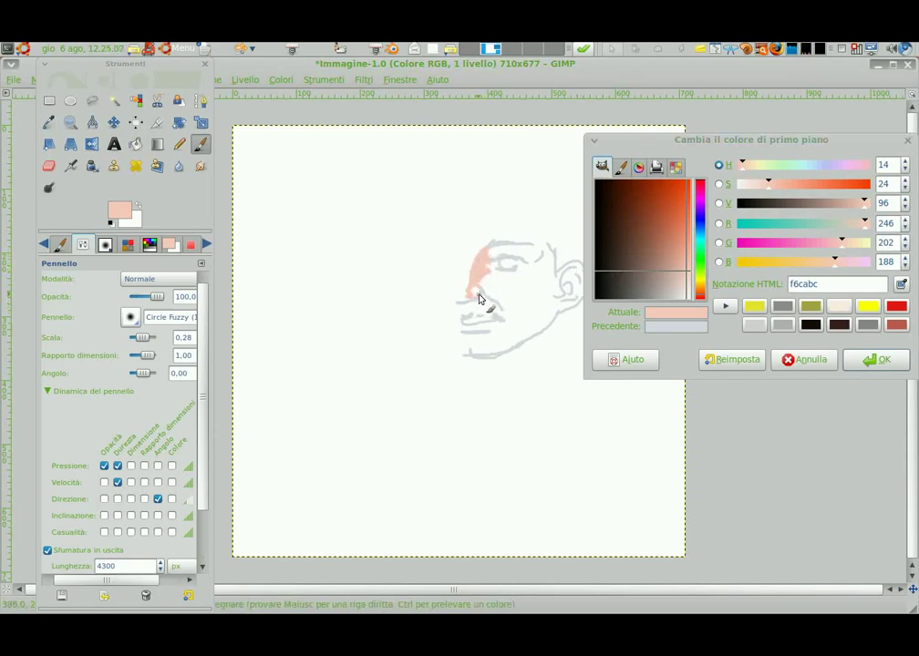
Reset the colour to black and ink the eye and jawline
key("d")
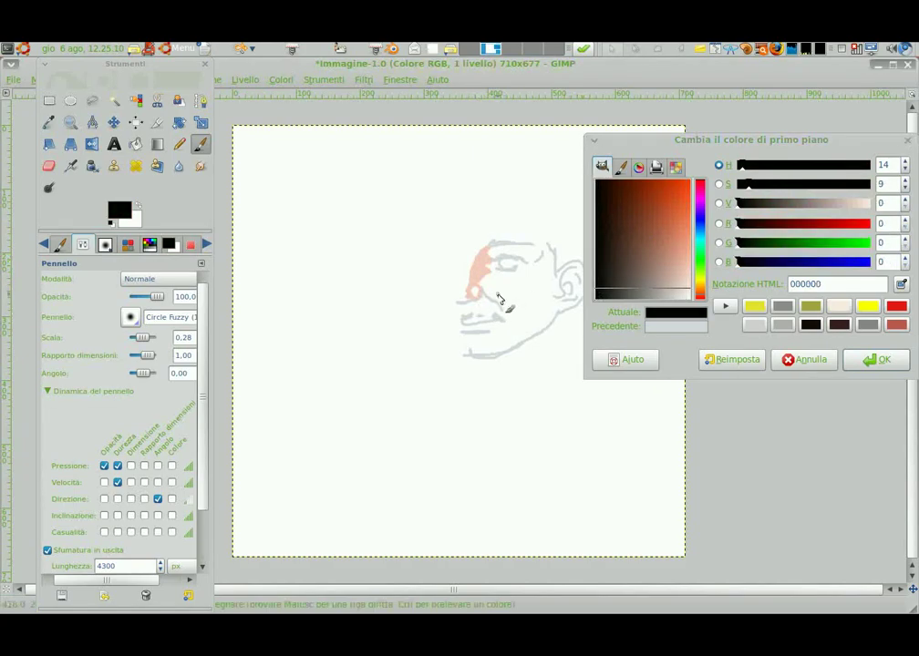
left_click_drag(484, 298, 494, 305)
left_click_drag(484, 361, 552, 326)
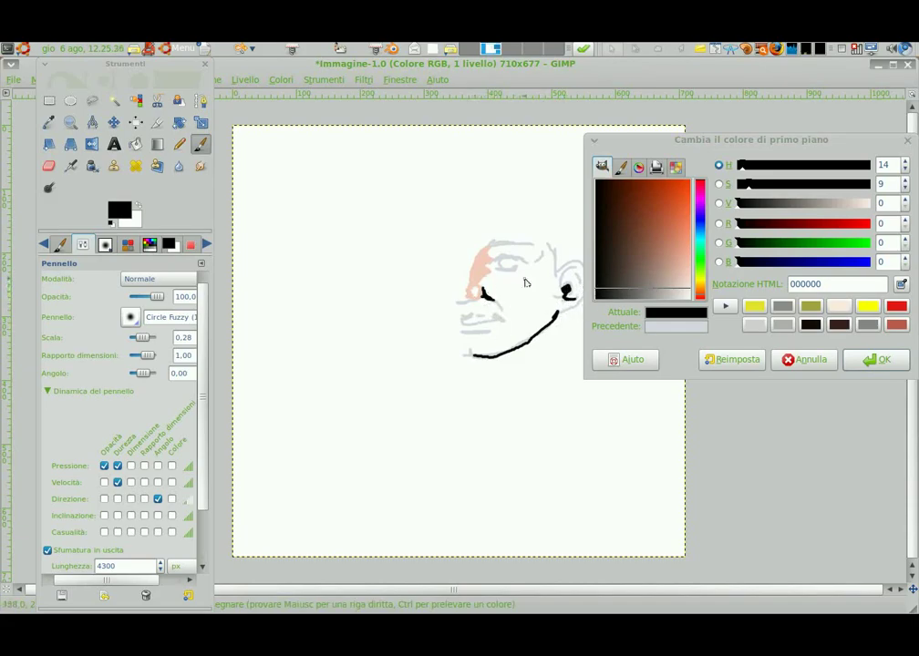
Paint a medium brown patch beside the nose and a darker brown brow across the forehead
left_click(666, 235)
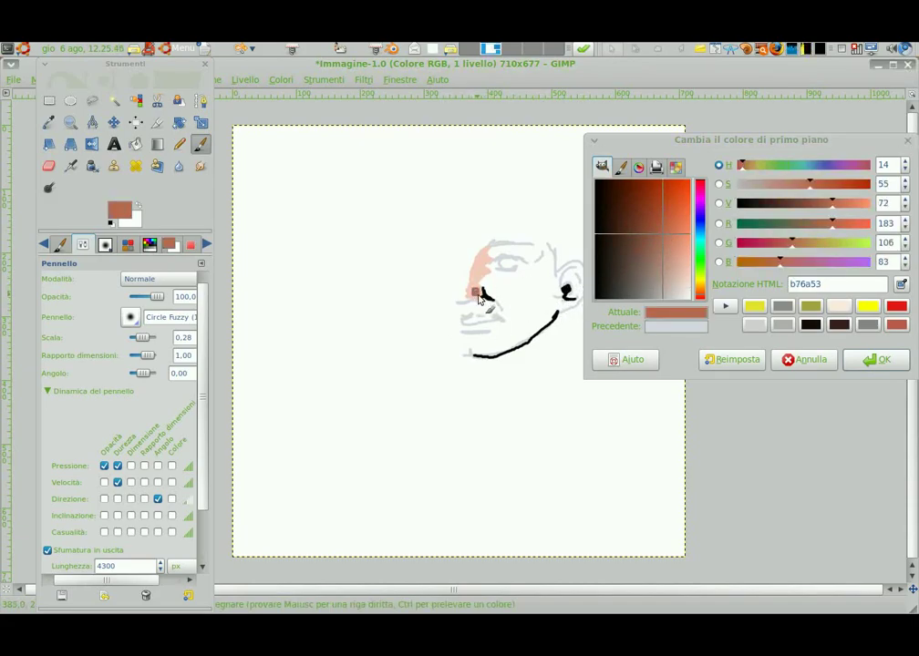
left_click_drag(456, 302, 477, 304)
left_click(639, 181)
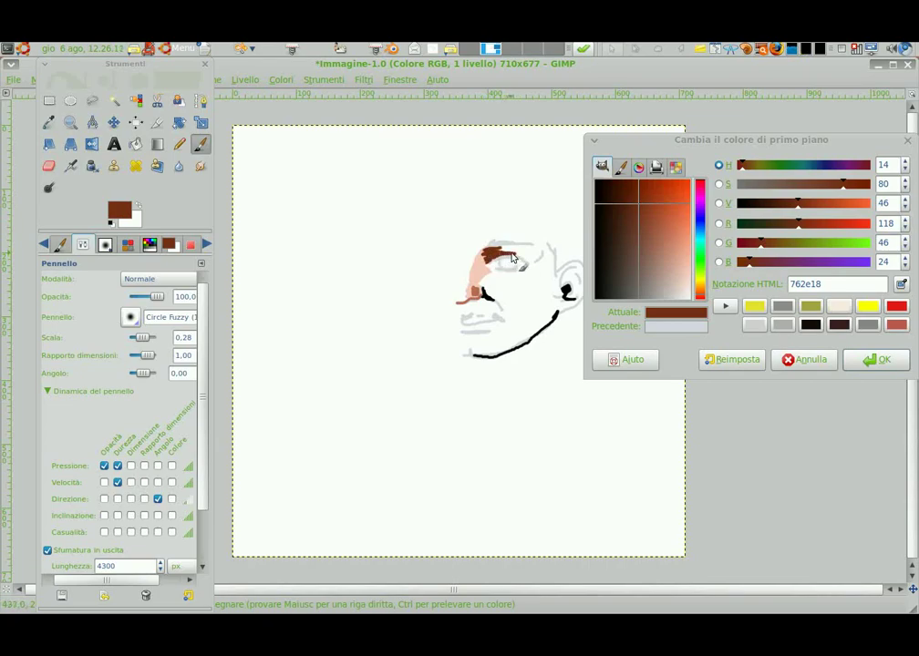
left_click_drag(512, 258, 530, 264)
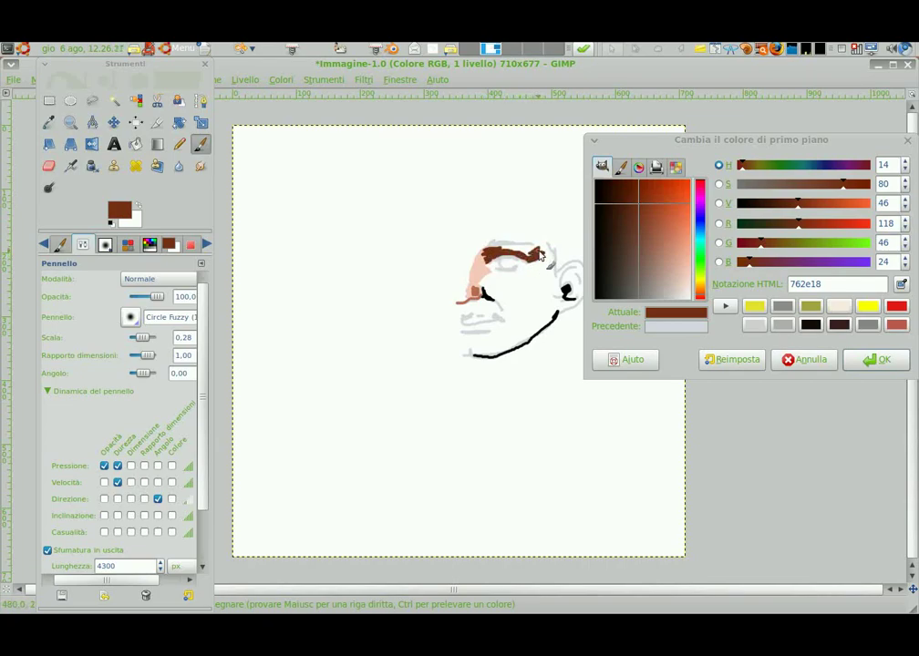
left_click(619, 181)
left_click_drag(483, 249, 516, 253)
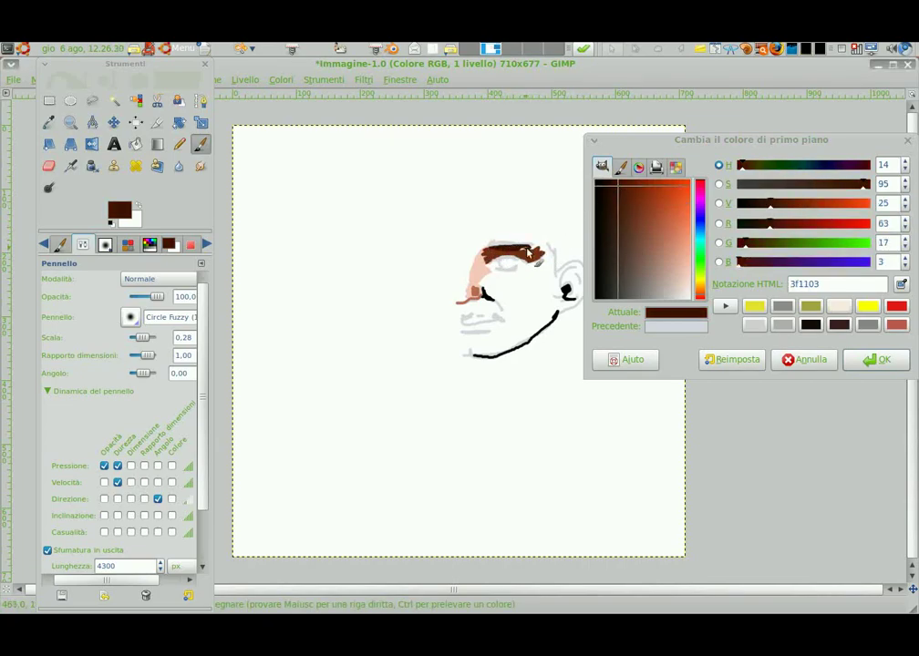
left_click(684, 240)
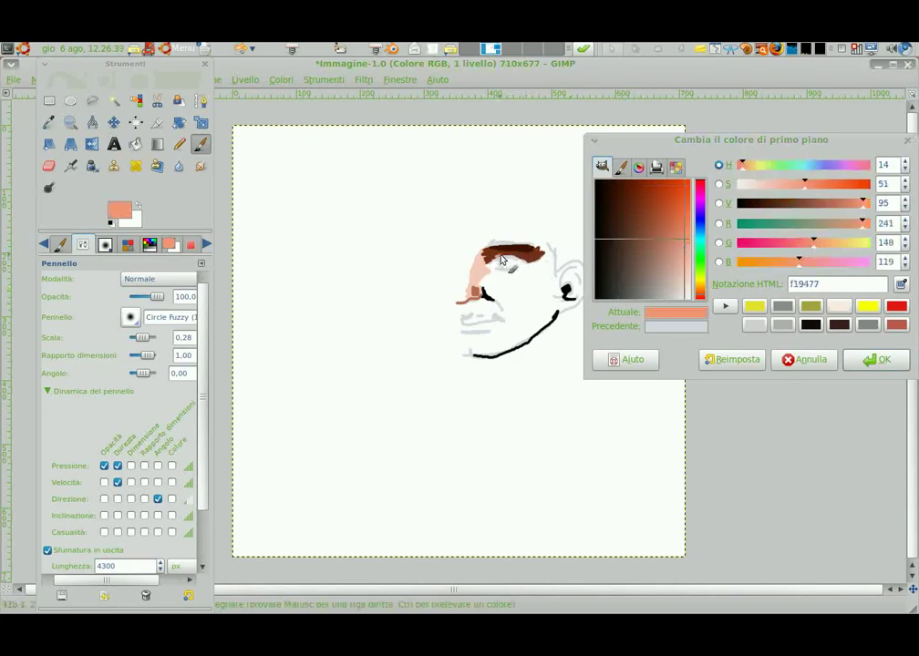
left_click(490, 262, "ctrl")
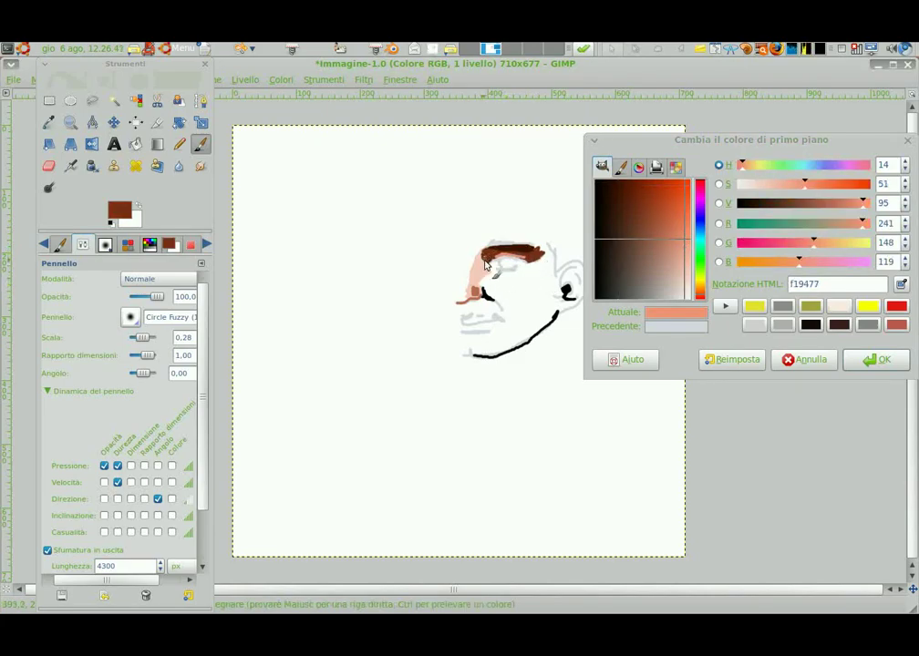
left_click(201, 166)
Blur and smudge the brown brow's edges into the skin
key("shift+u")
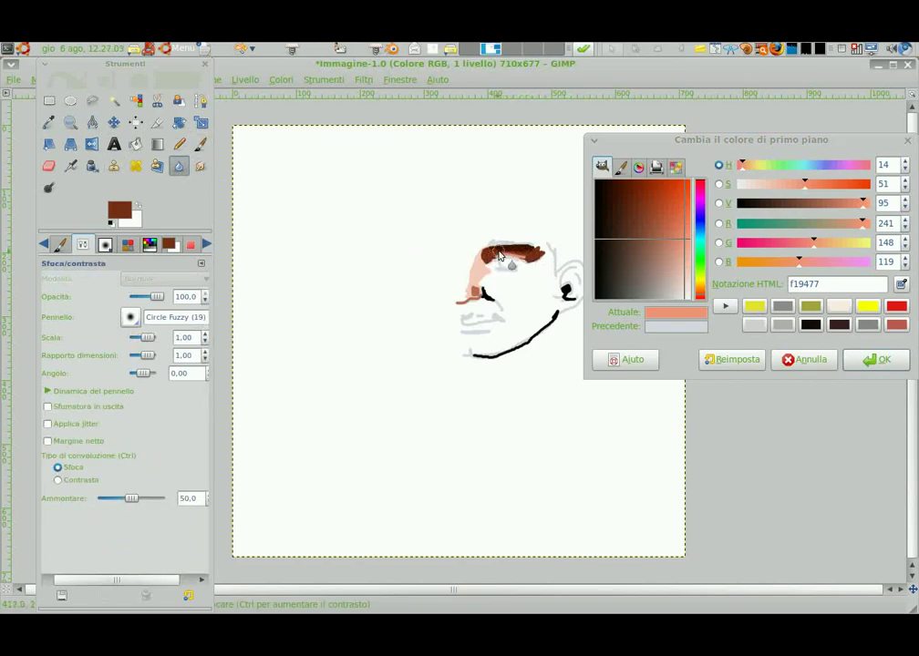
left_click_drag(516, 256, 493, 256)
left_click(200, 172)
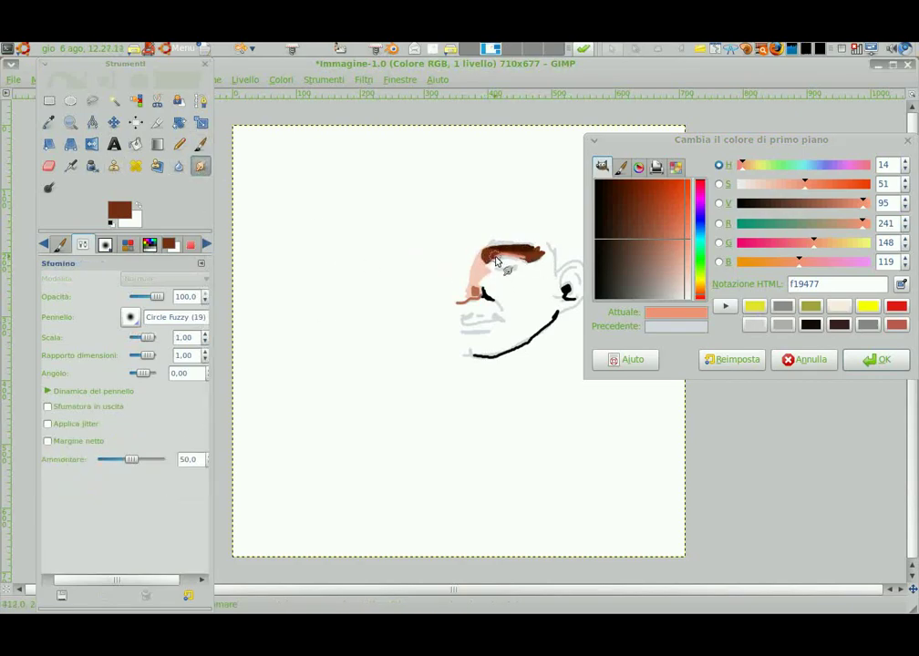
left_click_drag(515, 258, 482, 257)
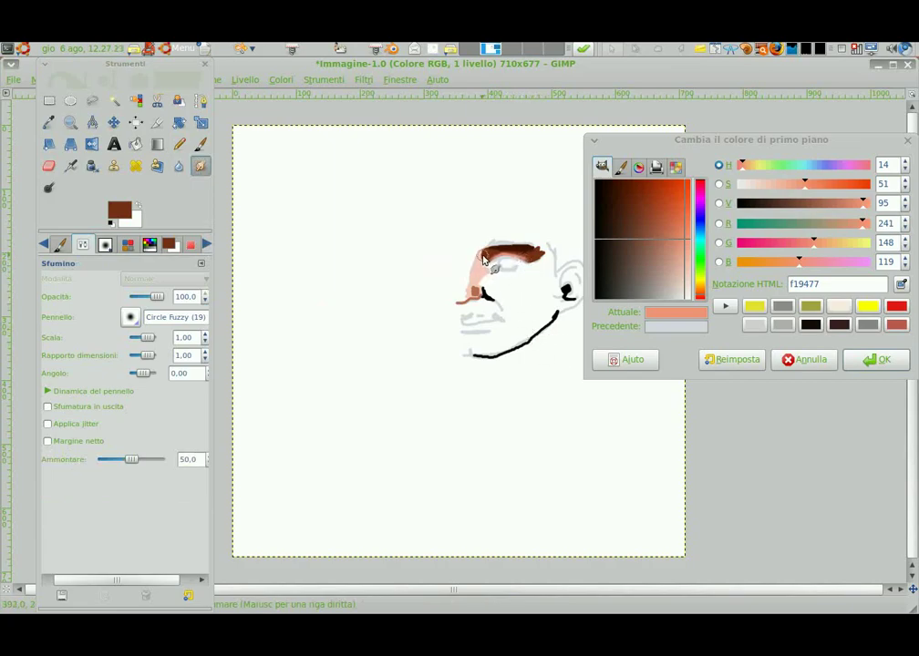
key("shift+u")
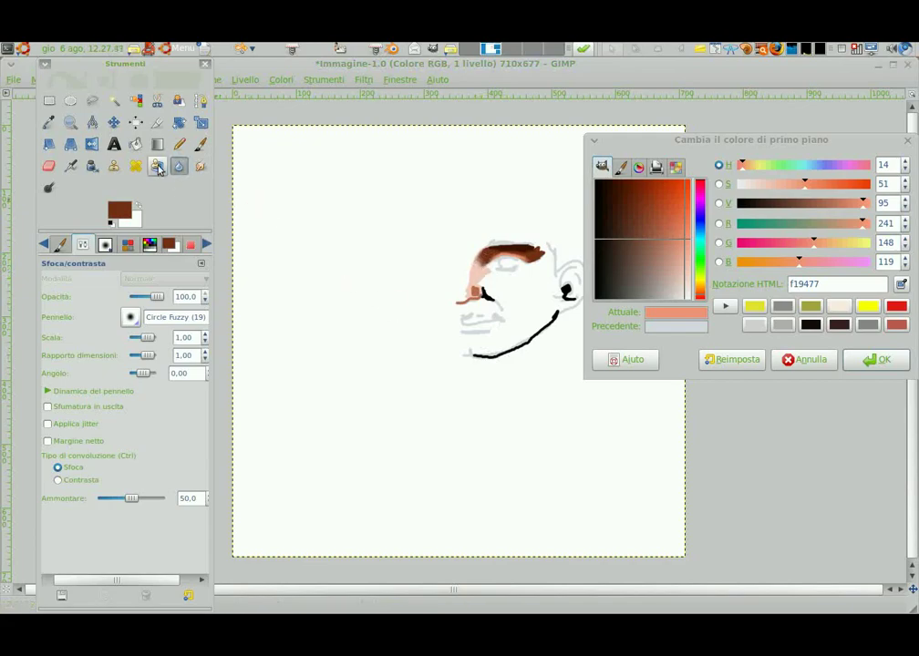
Zoom in on the face and set the painting colour to pale pink efd4cc
key("z")
left_click_drag(589, 374, 428, 233)
key("shift+u")
key("p")
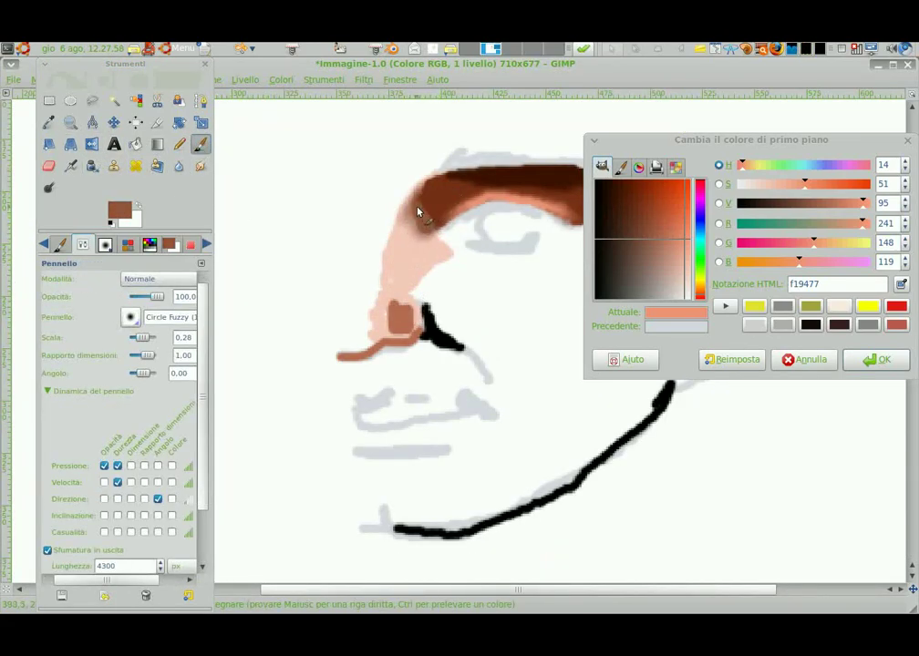
left_click(408, 218, "ctrl")
key("shift+u")
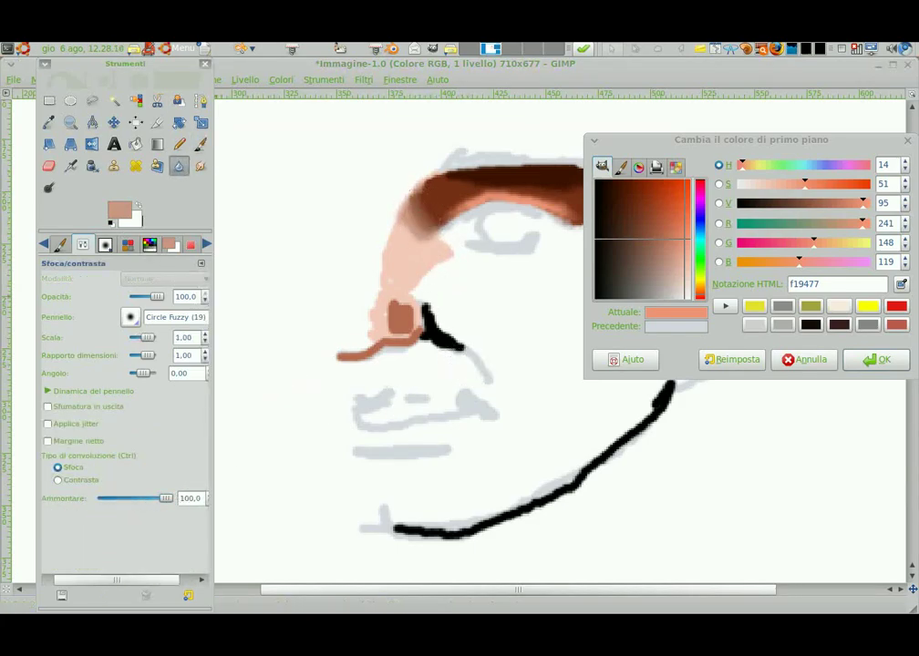
left_click(451, 278, "ctrl")
left_click(107, 595)
left_click(155, 572)
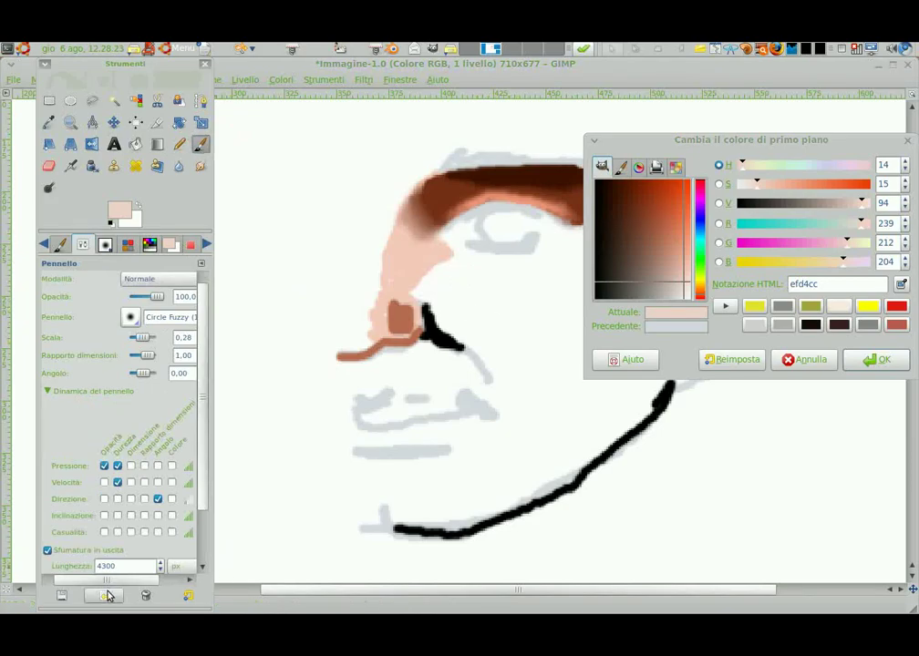
Switch to a smaller round hard brush whose angle follows the stroke direction
left_click(111, 593)
left_click(155, 514)
left_click(130, 317)
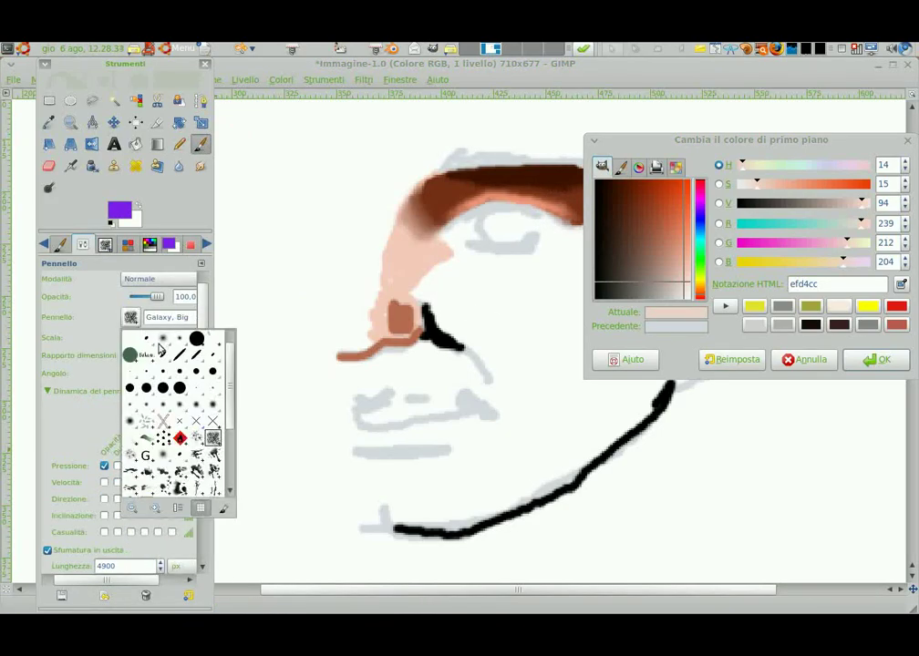
left_click(202, 345)
left_click(106, 246)
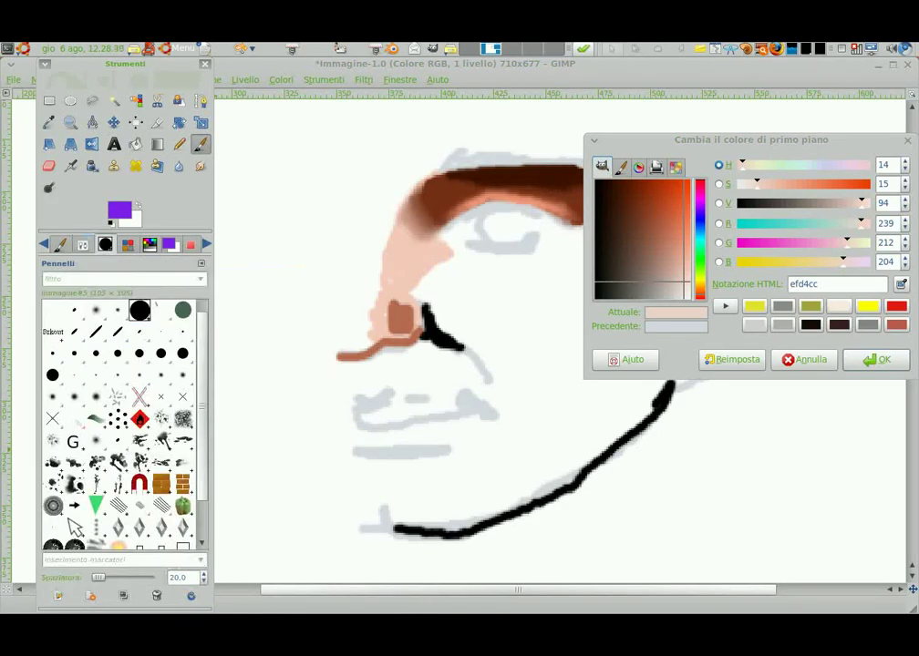
left_click(56, 597)
left_click_drag(156, 507, 137, 508)
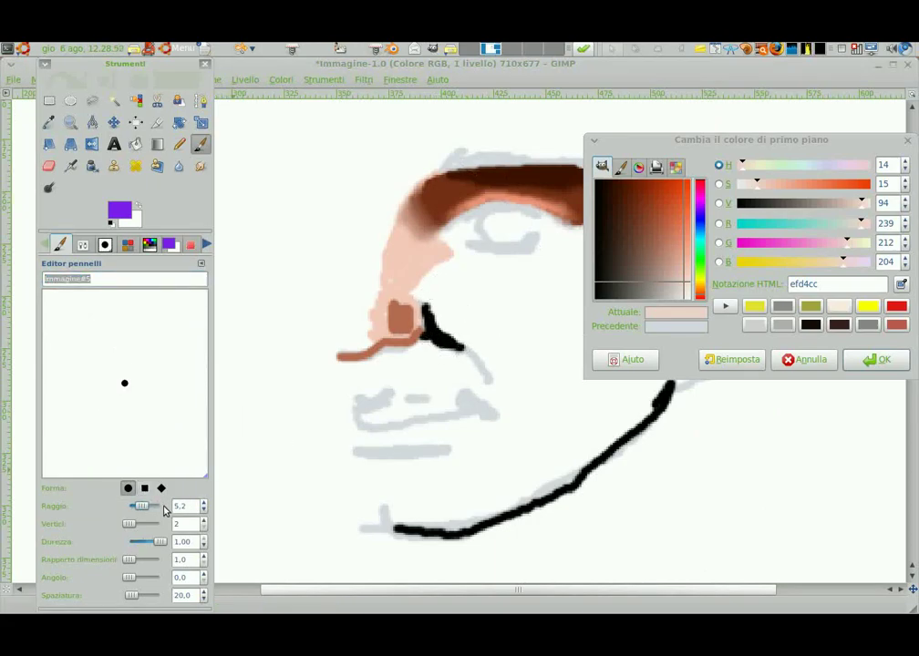
Sample the skin pink, paint it over the nose, and add an orange shading line
left_click(116, 219)
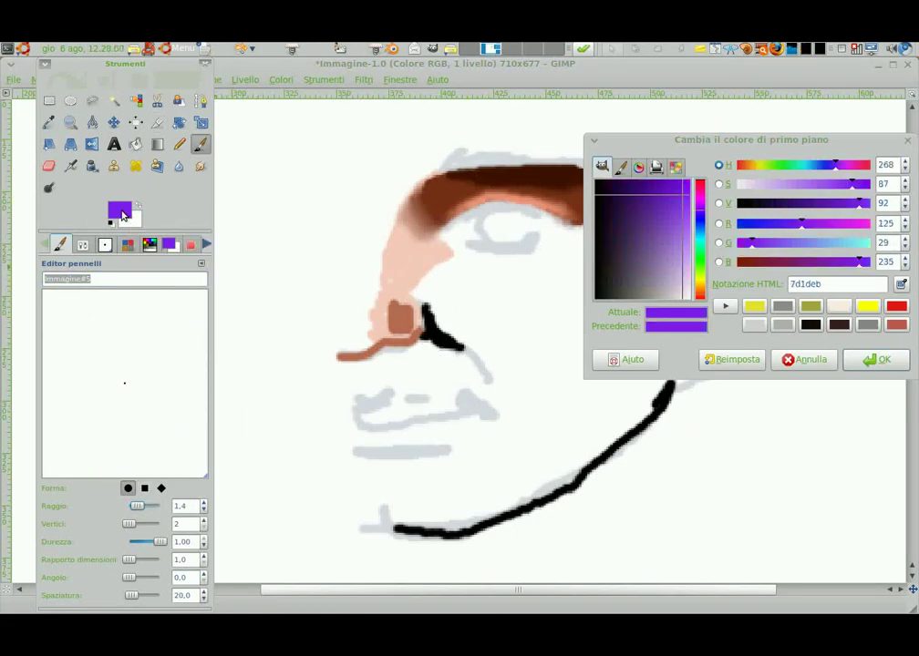
left_click(436, 237, "ctrl")
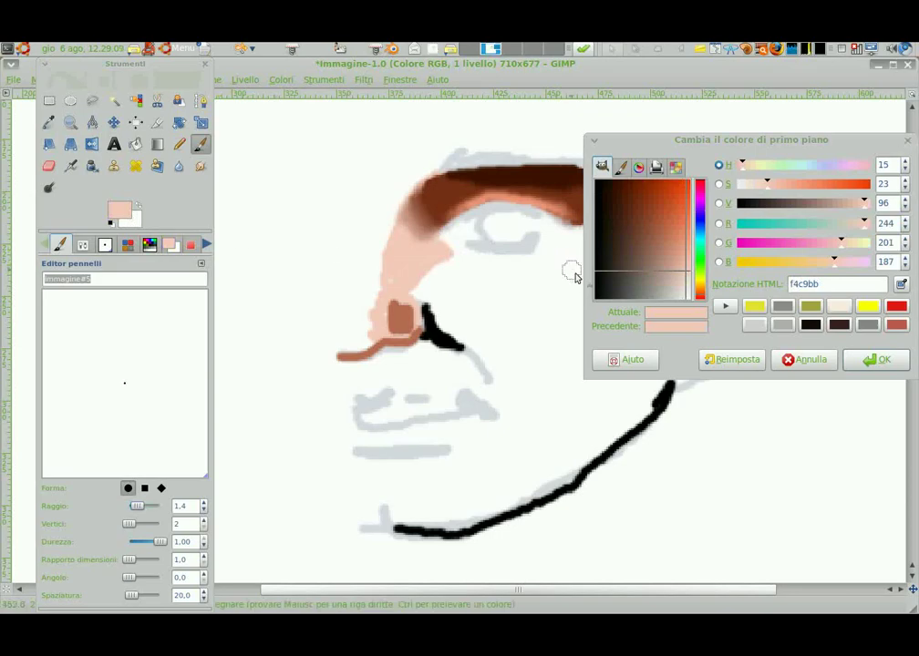
left_click_drag(349, 350, 402, 222)
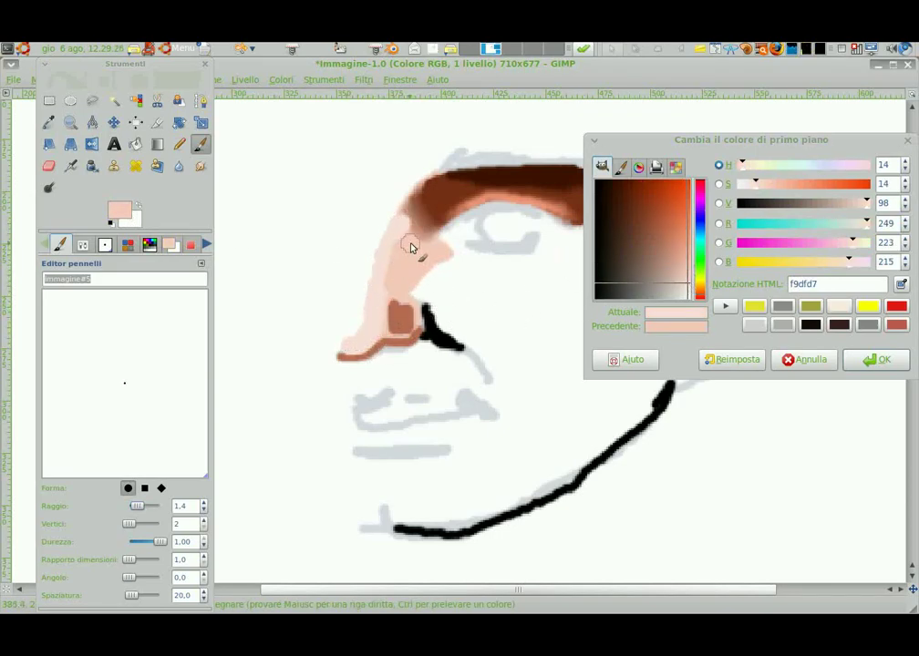
left_click(411, 246, "ctrl")
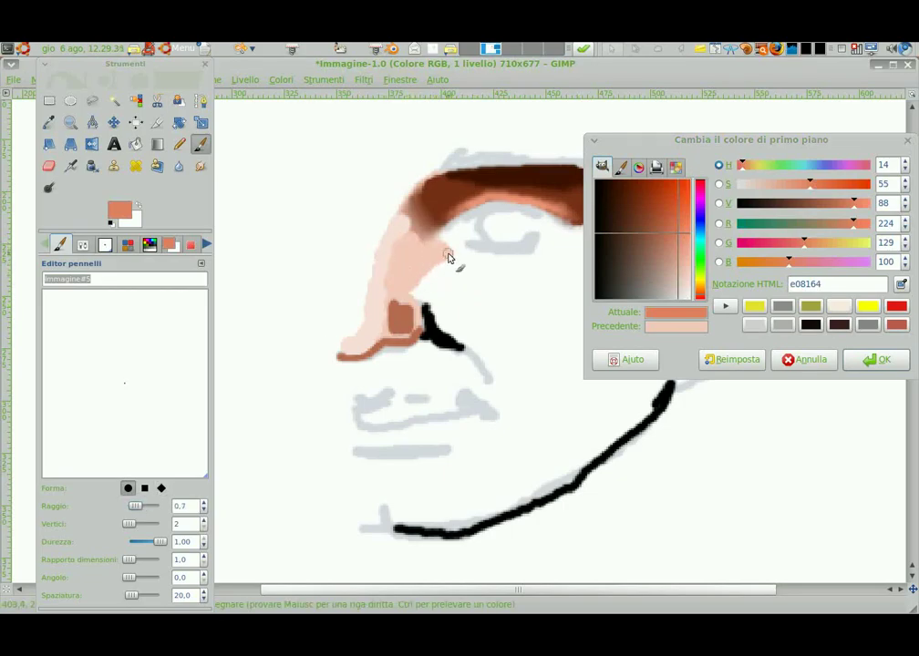
left_click_drag(412, 238, 399, 264)
Replace an undone brown nose stroke with a soft airbrushed shadow down the nose
left_click(406, 310, "ctrl")
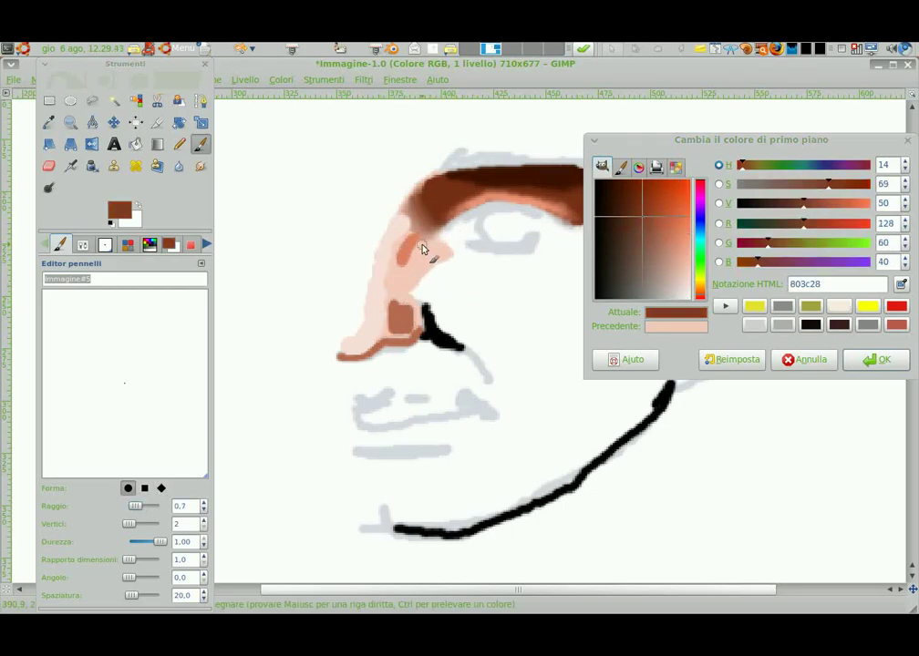
left_click(653, 263)
left_click_drag(435, 233, 405, 269)
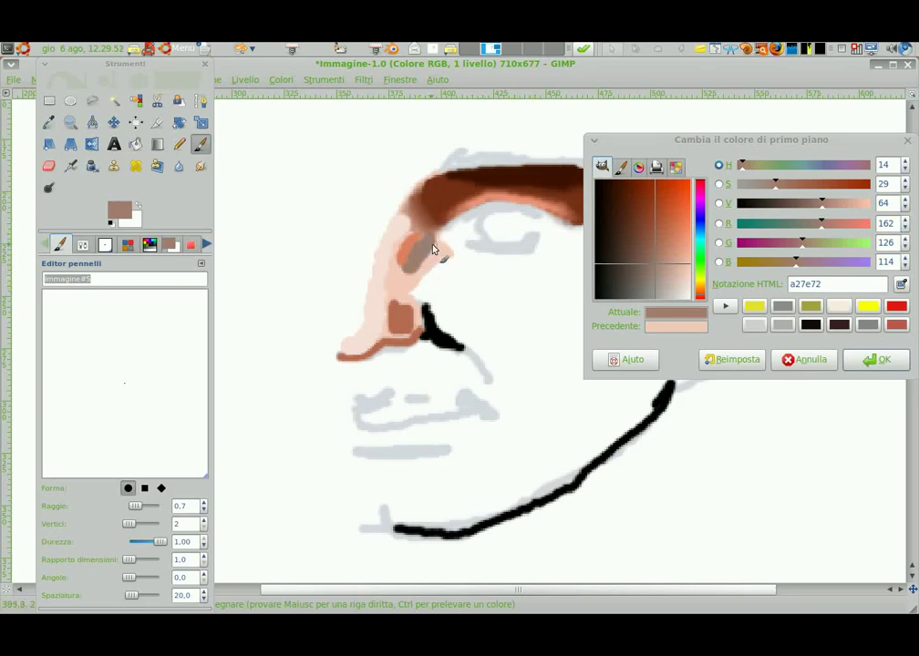
key("ctrl+z")
left_click(669, 271)
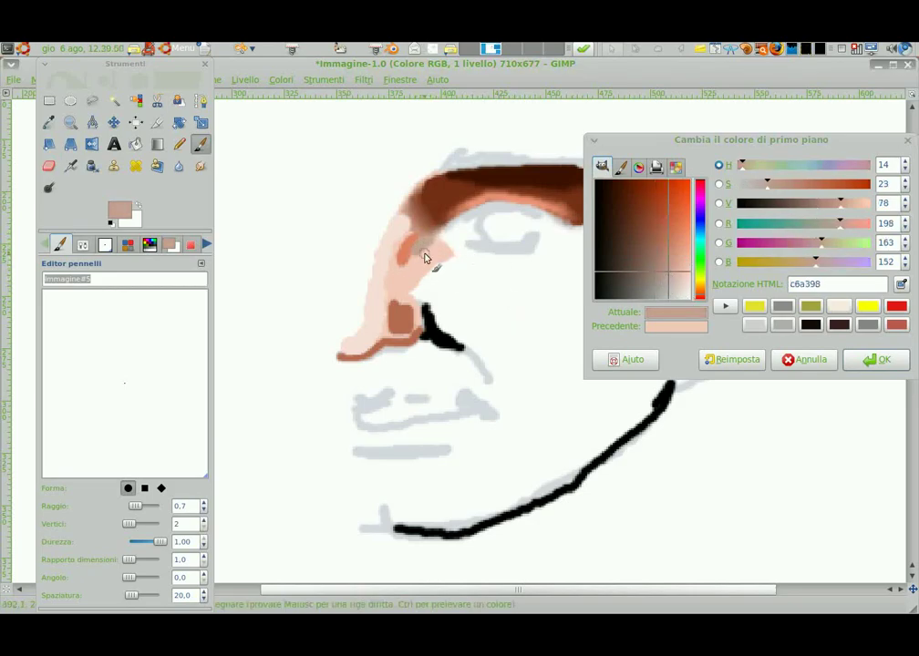
key("a")
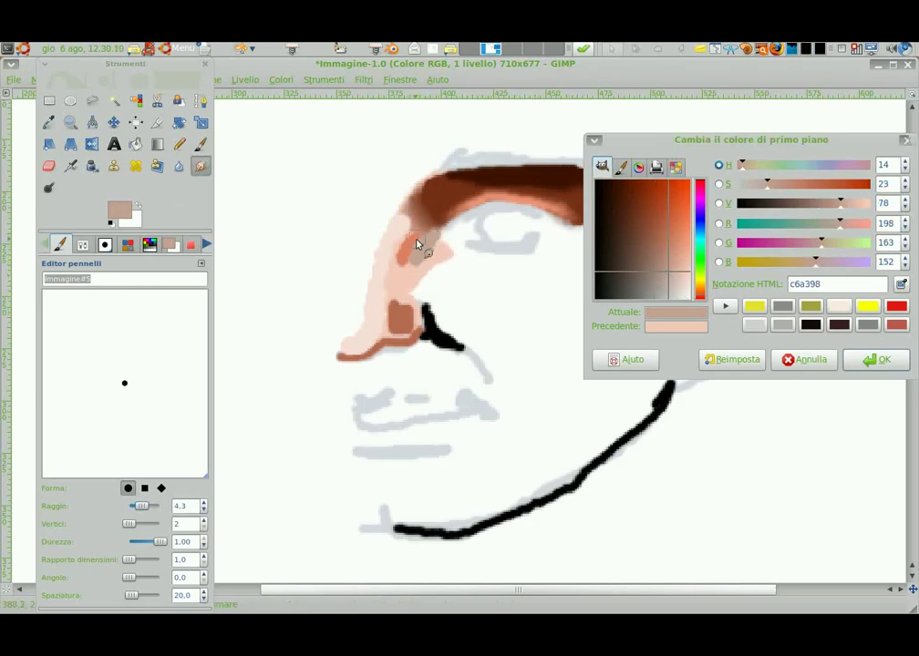
left_click_drag(422, 260, 410, 283)
Blur the nose shadow with an enlarged blur brush, then pick a brown paint colour
left_click(179, 165)
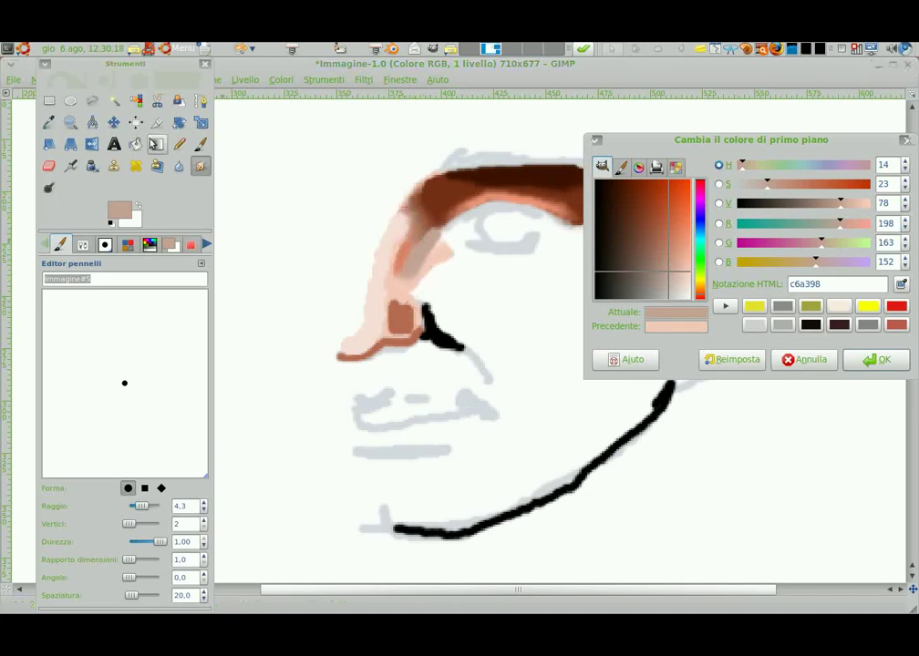
left_click_drag(139, 506, 146, 506)
left_click_drag(425, 239, 410, 269)
left_click_drag(142, 507, 138, 507)
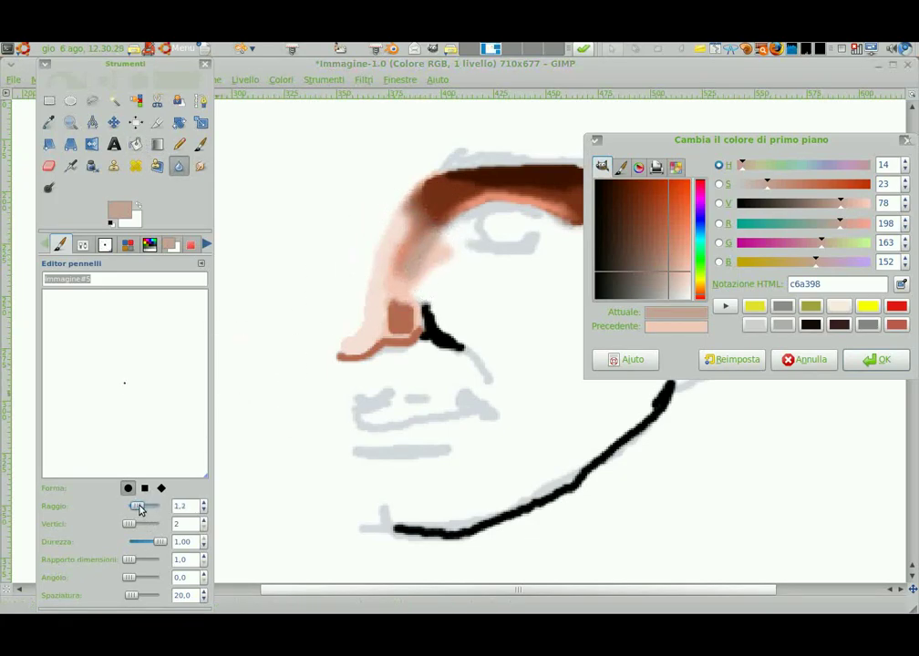
left_click(200, 143)
left_click_drag(724, 143, 723, 166)
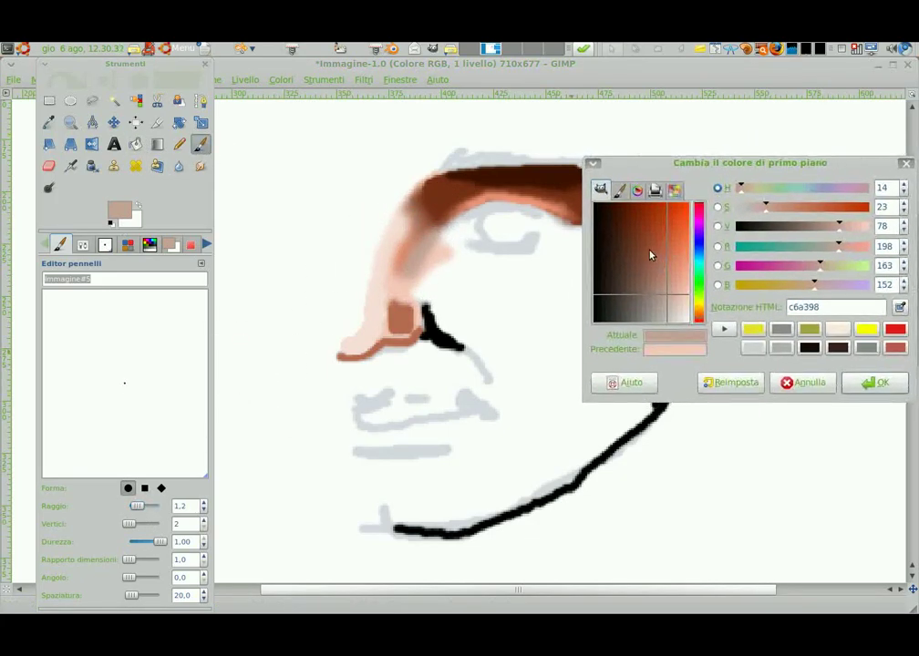
Paint a muted brown eyelid under the brow with a pink stroke across it
left_click(664, 262)
left_click_drag(664, 261, 650, 275)
mouse_move(449, 255)
left_mouse_down()
mouse_move(560, 256)
mouse_move(489, 263)
mouse_move(550, 266)
left_mouse_up()
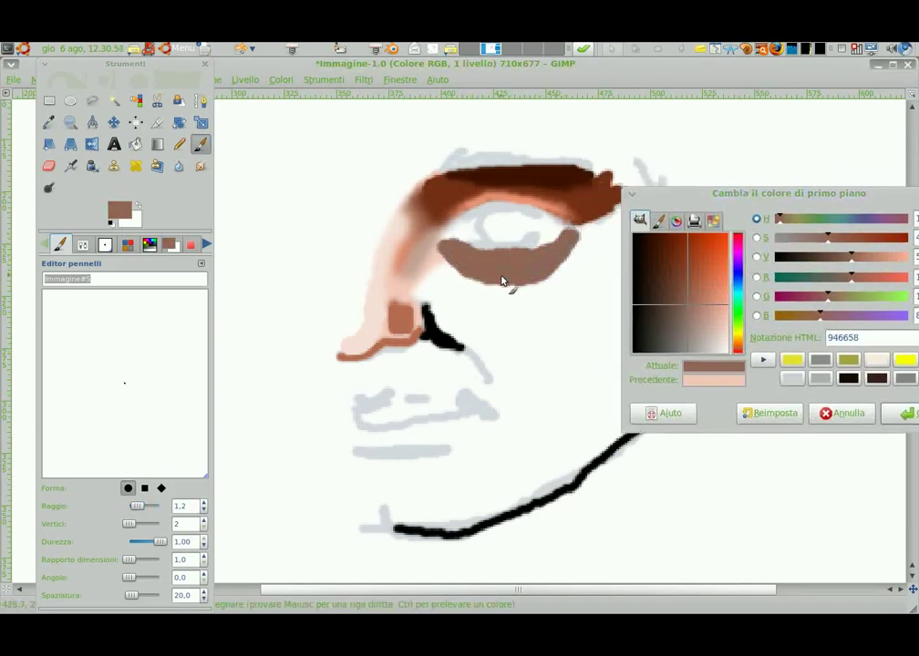
left_click(727, 319)
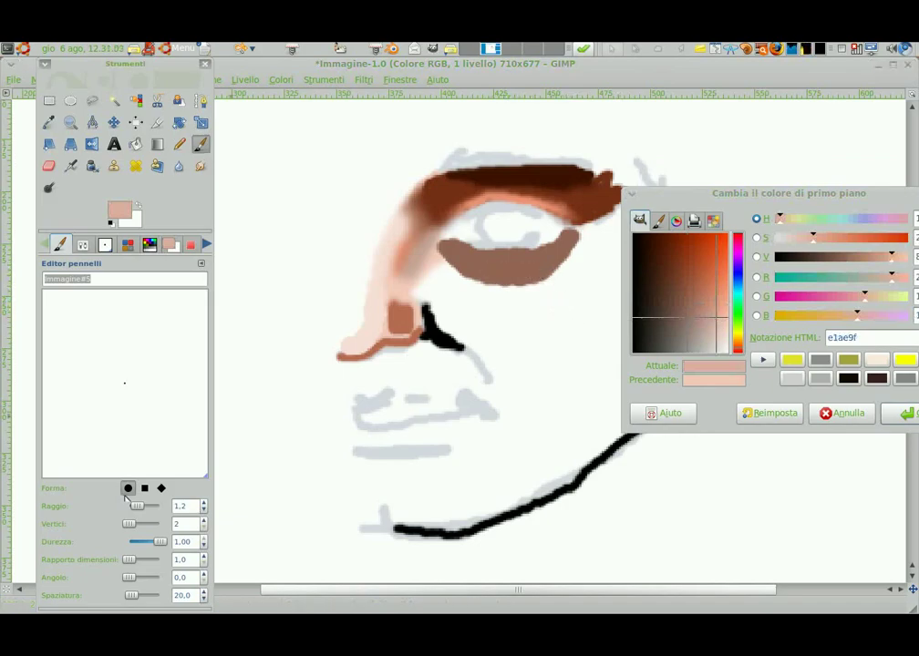
left_click_drag(493, 267, 538, 268)
Blur the eyelid shapes and paint light pink along the lower eyelid
left_click(179, 165)
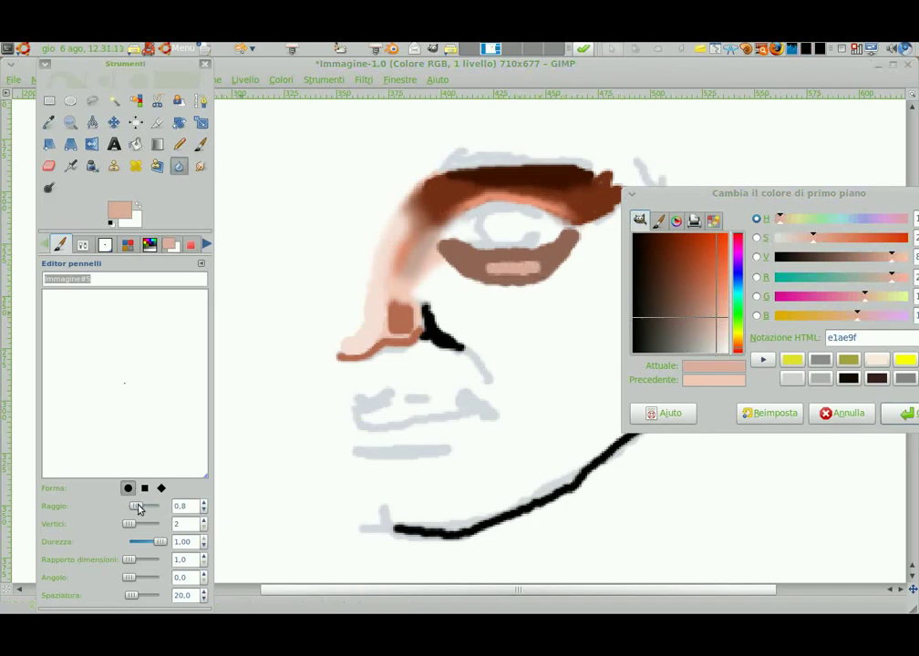
left_click_drag(136, 506, 139, 506)
left_click_drag(513, 274, 474, 264)
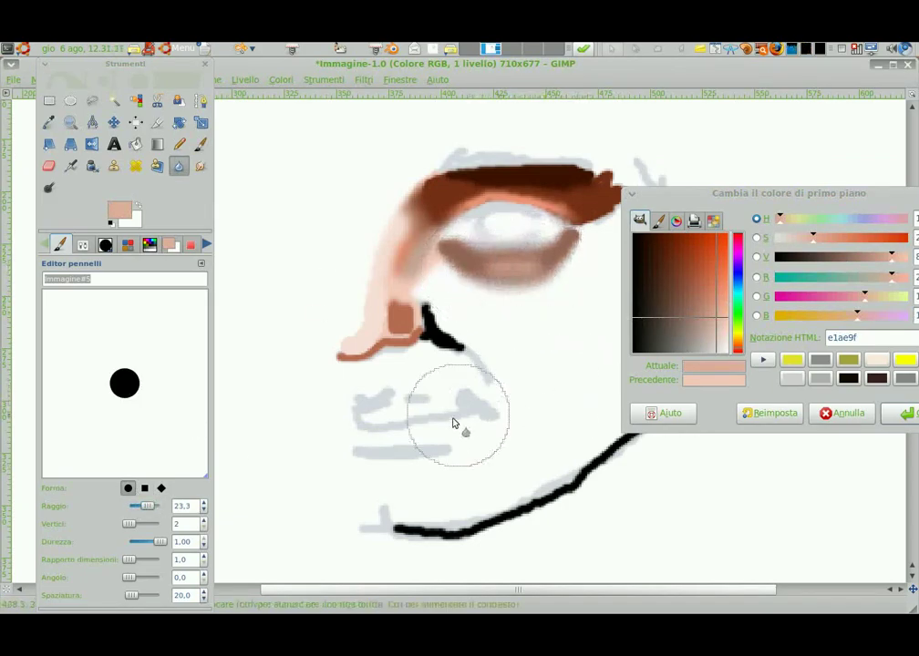
left_click(142, 509)
left_click(722, 335)
key("p")
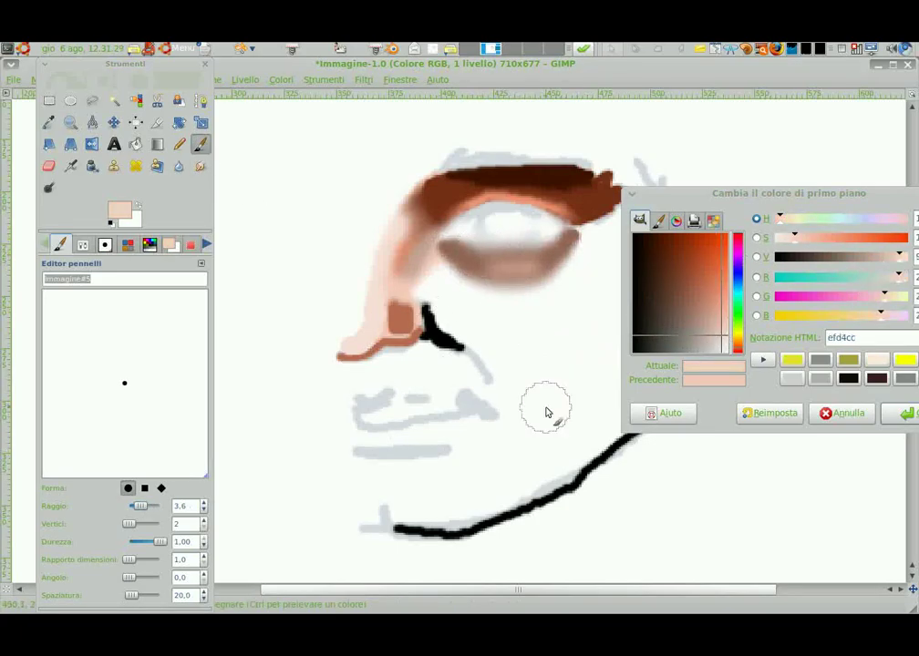
left_click_drag(139, 508, 137, 508)
mouse_move(509, 251)
left_mouse_down()
mouse_move(564, 237)
mouse_move(455, 239)
mouse_move(529, 212)
mouse_move(507, 209)
mouse_move(492, 231)
mouse_move(547, 224)
left_mouse_up()
Add grey and white highlight dabs inside the black eye
key("d")
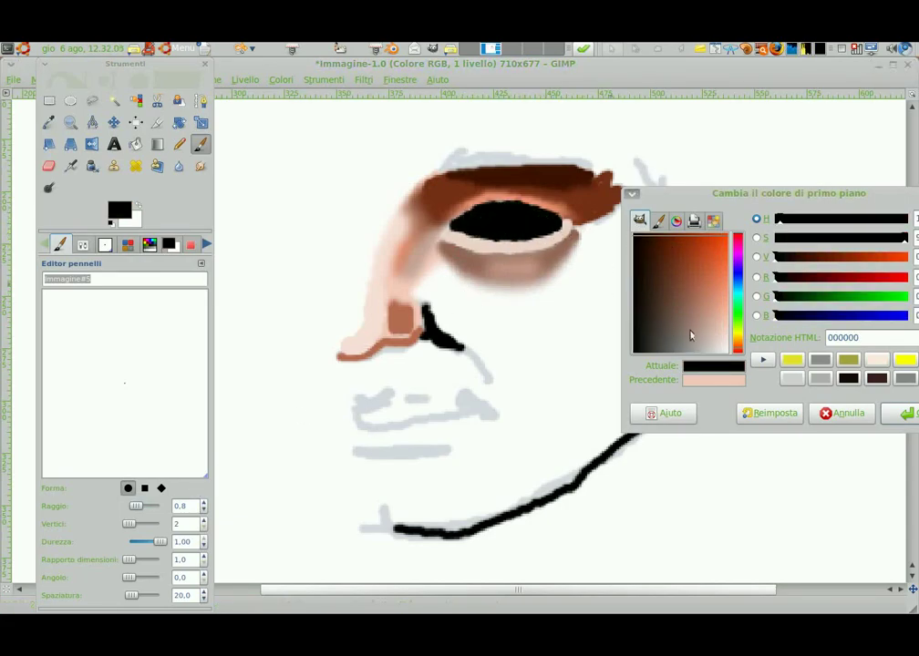
left_click(691, 335)
left_click(474, 224)
key("x")
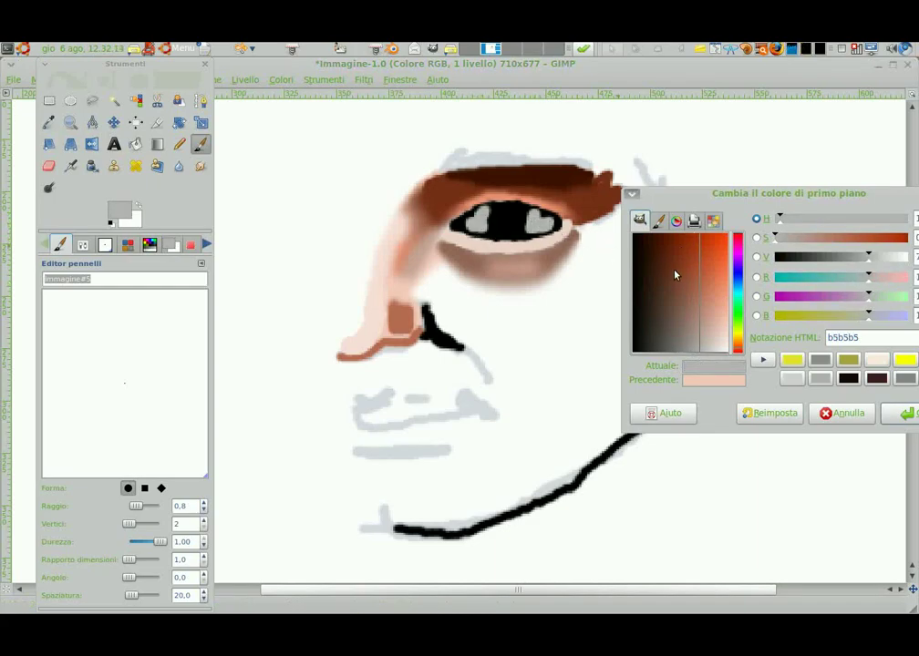
left_click(536, 222)
left_click(478, 223)
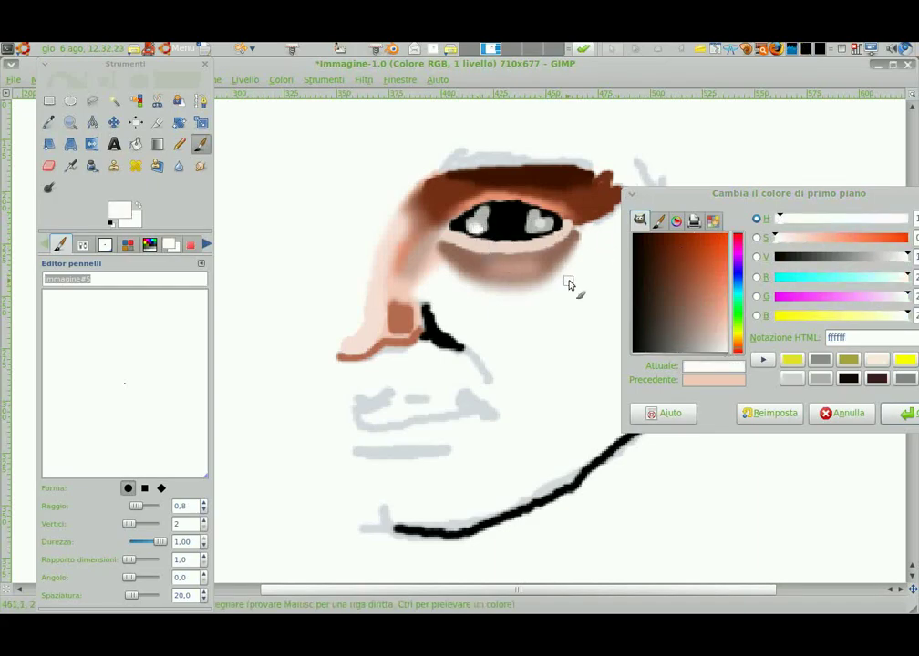
Paint dark brown at the eye's outer corner, smudging and blurring it into the shading
left_click(524, 264, "ctrl")
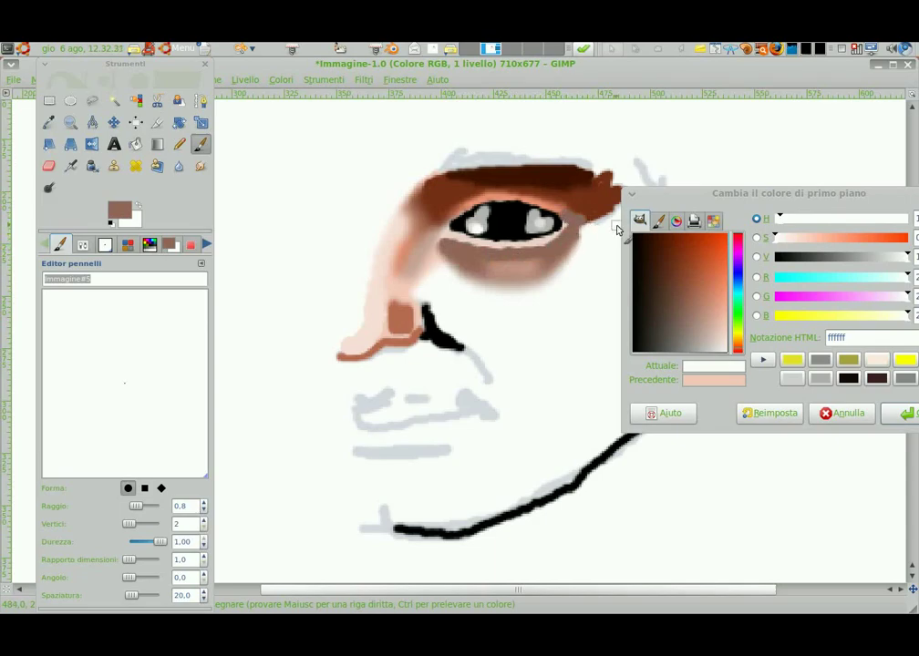
left_click(573, 223, "ctrl")
left_click_drag(564, 216, 600, 219)
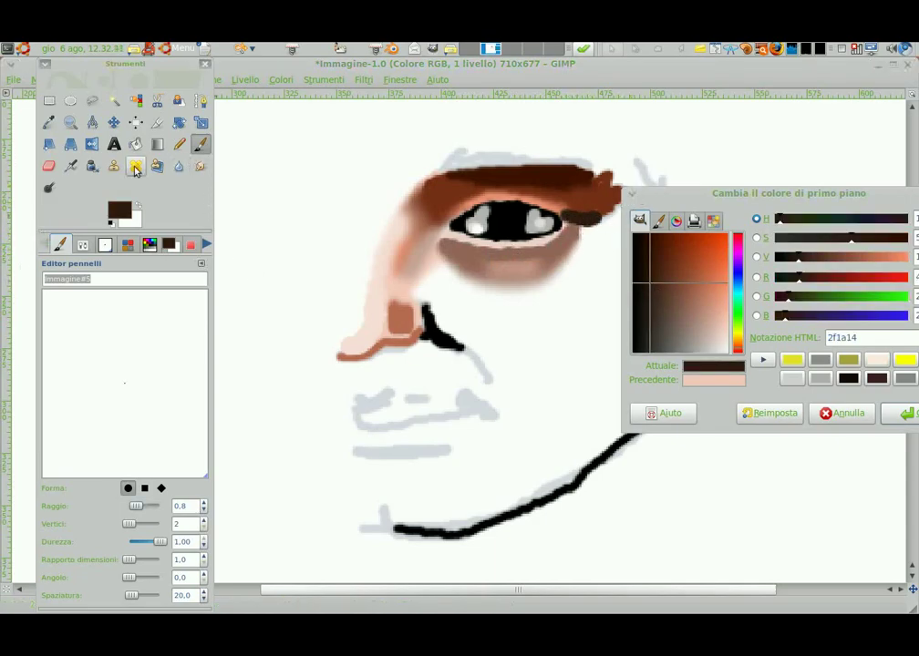
key("s")
left_click_drag(581, 222, 609, 215)
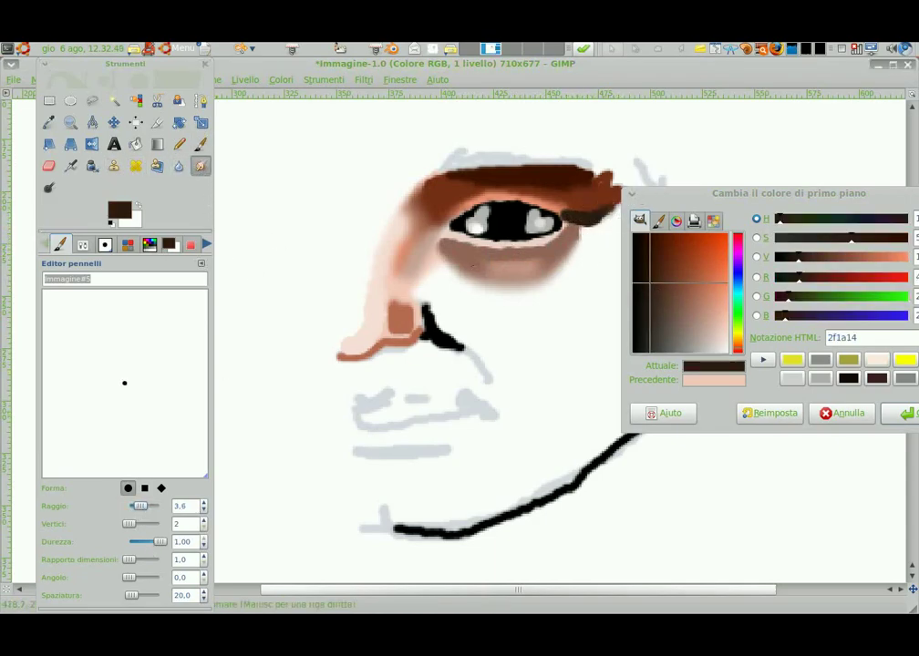
key("p")
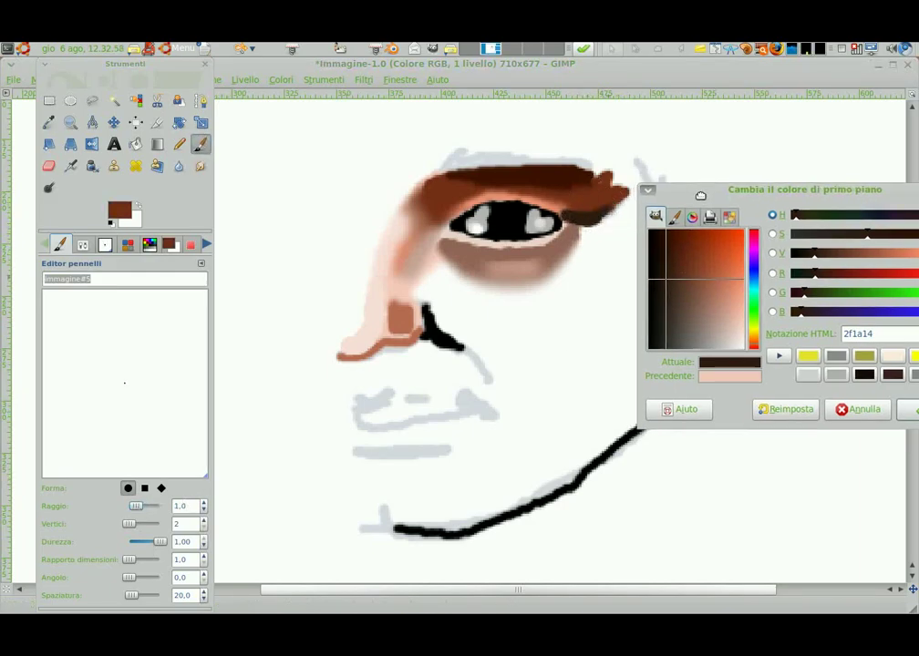
left_click(604, 210, "ctrl")
left_click(178, 166)
left_click_drag(135, 506, 140, 506)
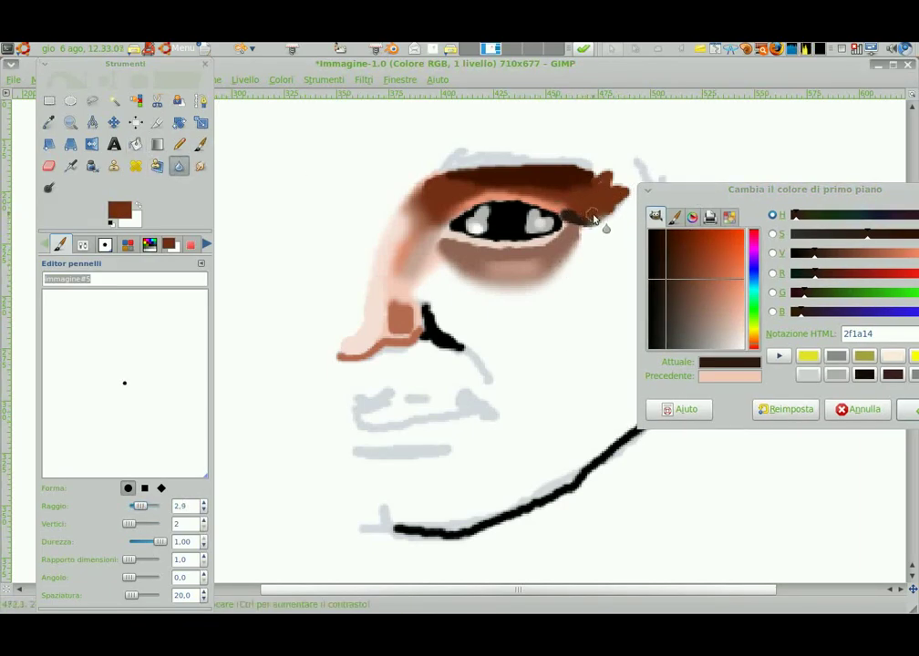
mouse_move(574, 190)
left_mouse_down()
mouse_move(607, 225)
mouse_move(488, 217)
mouse_move(478, 236)
left_mouse_up()
Paint mid grey iris detail and blur it with the black strokes
left_click(703, 344)
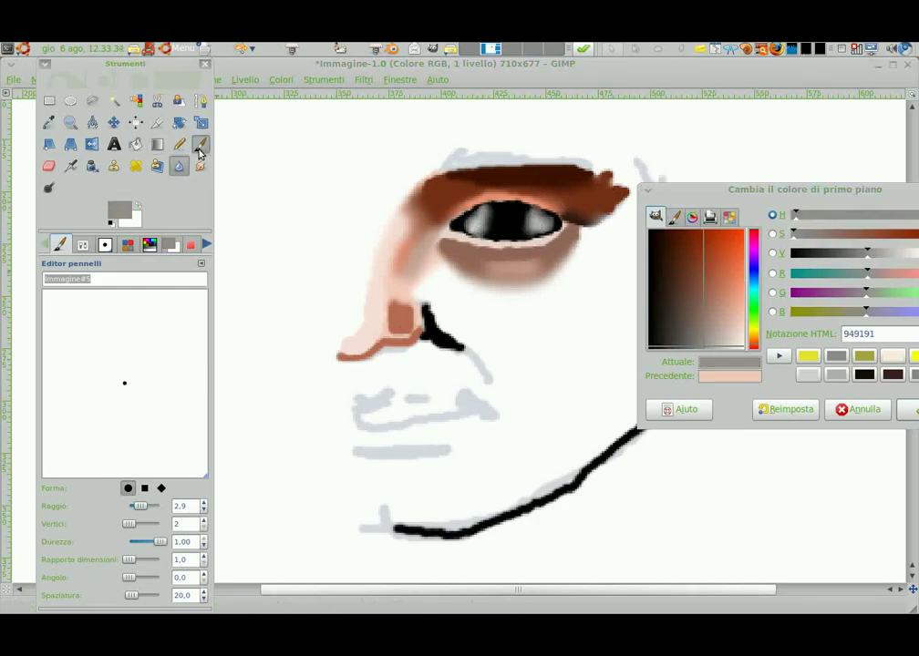
left_click(201, 146)
left_click_drag(499, 219, 500, 230)
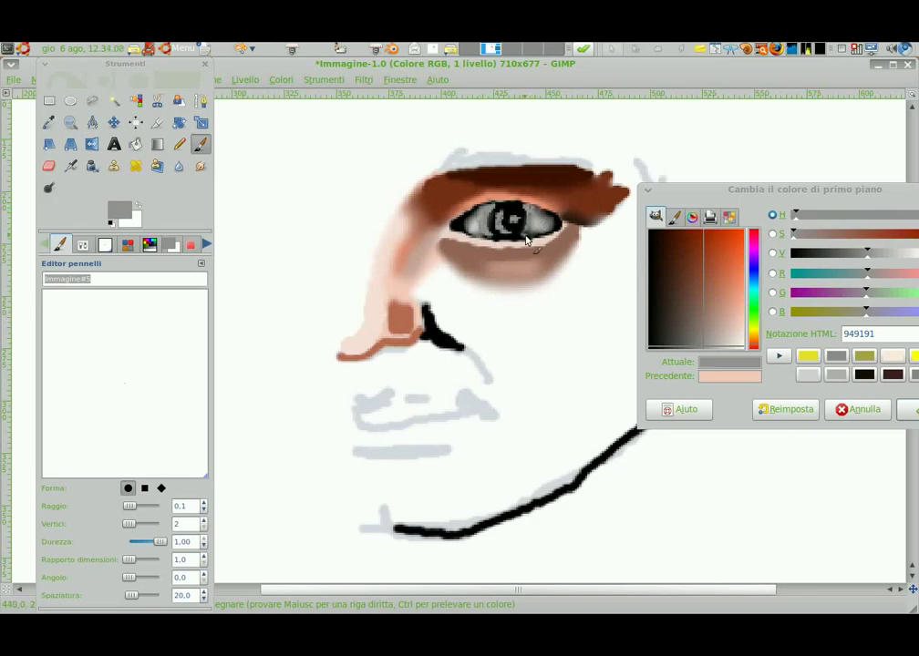
left_click(178, 166)
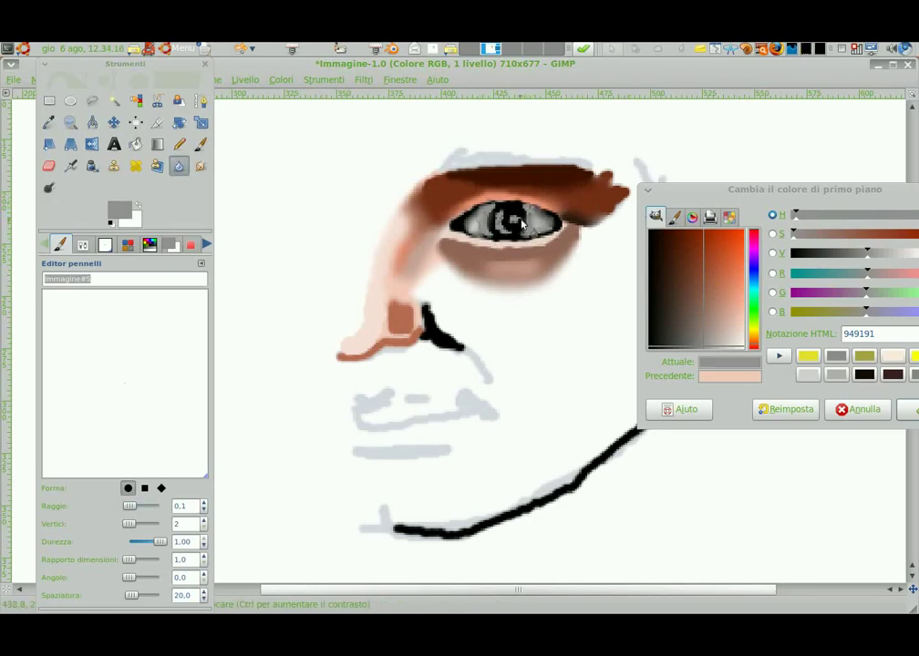
left_click_drag(128, 506, 137, 506)
left_click_drag(517, 223, 483, 224)
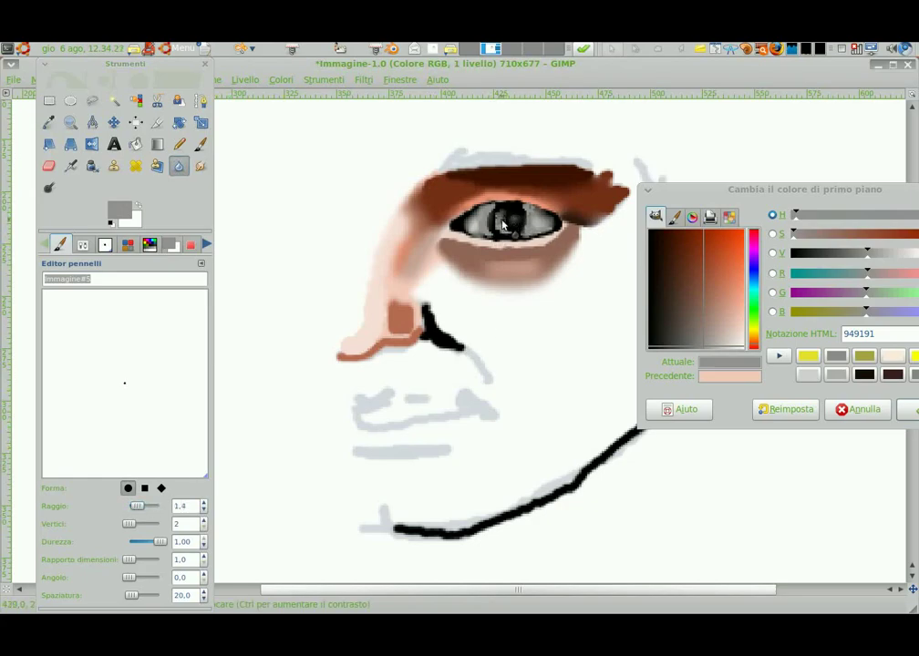
Paint light grey under the eye and pick near-black 0a0200 as the colour
left_click(732, 346)
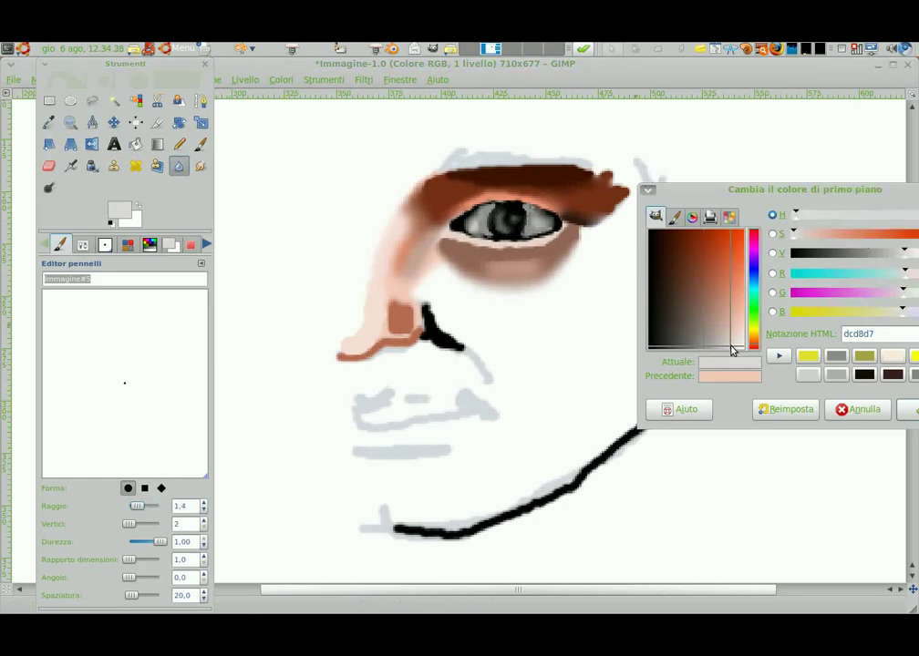
left_click(201, 144)
left_click_drag(465, 238, 539, 180)
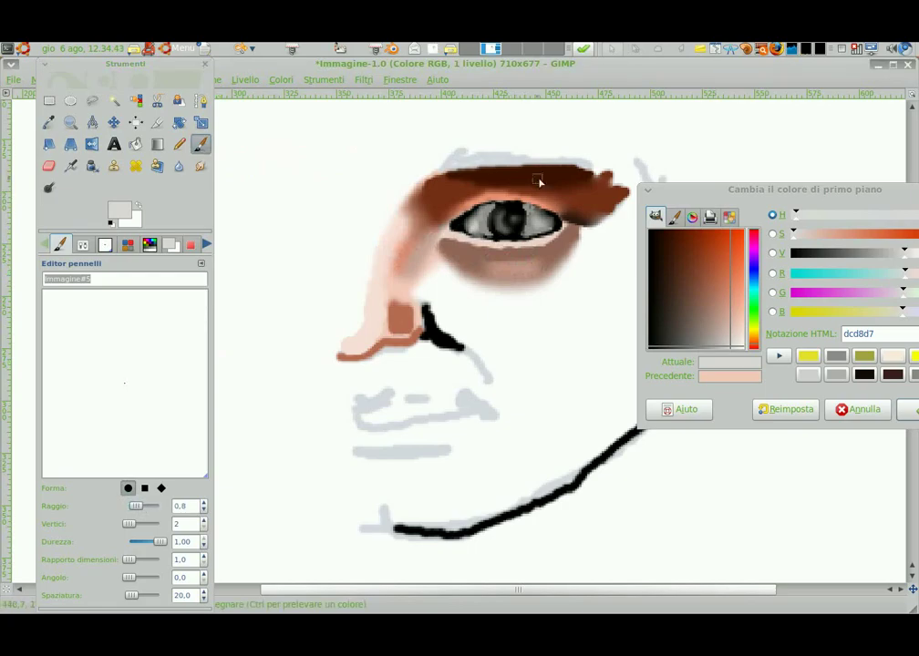
left_click(184, 168)
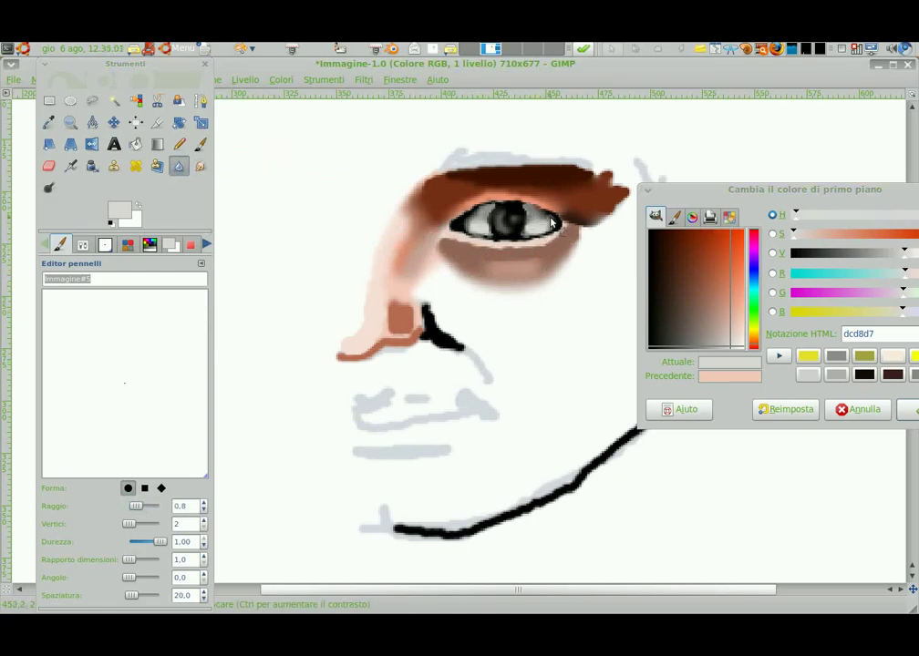
key("p")
left_click(478, 199, "ctrl")
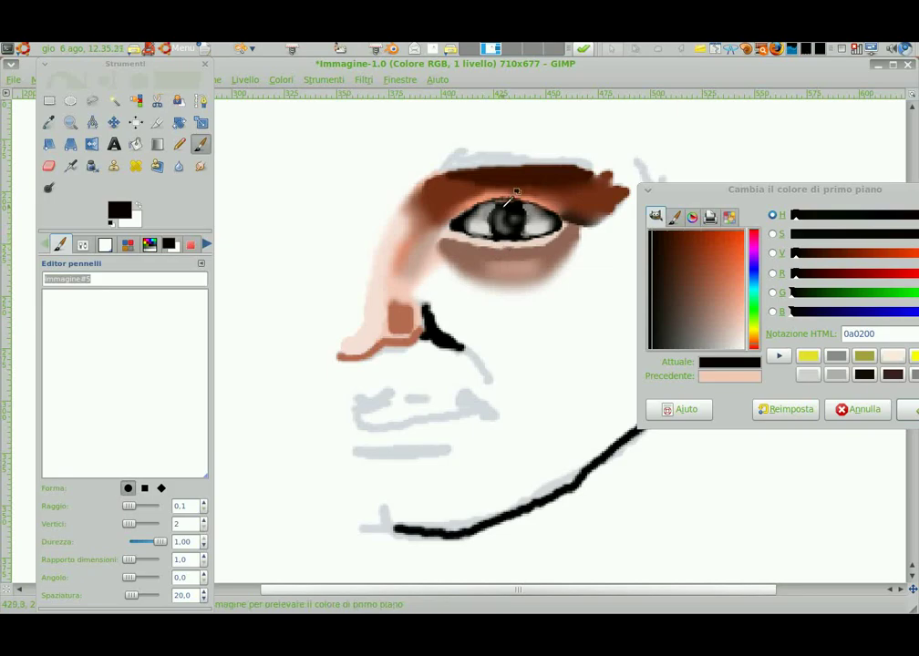
Darken the pupil and draw a straight grey line under the eye
left_click_drag(504, 220, 501, 208)
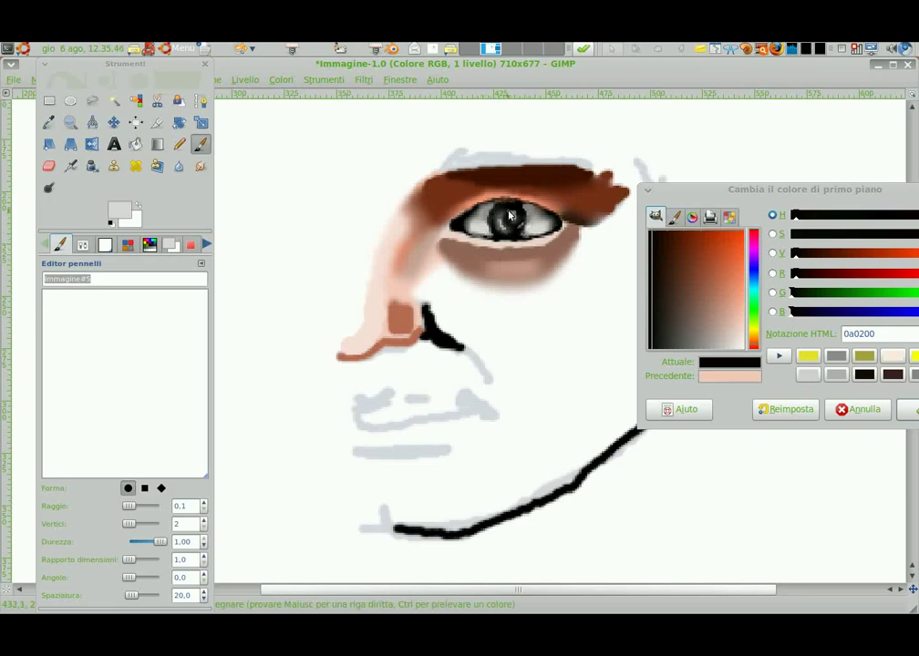
left_click(709, 343)
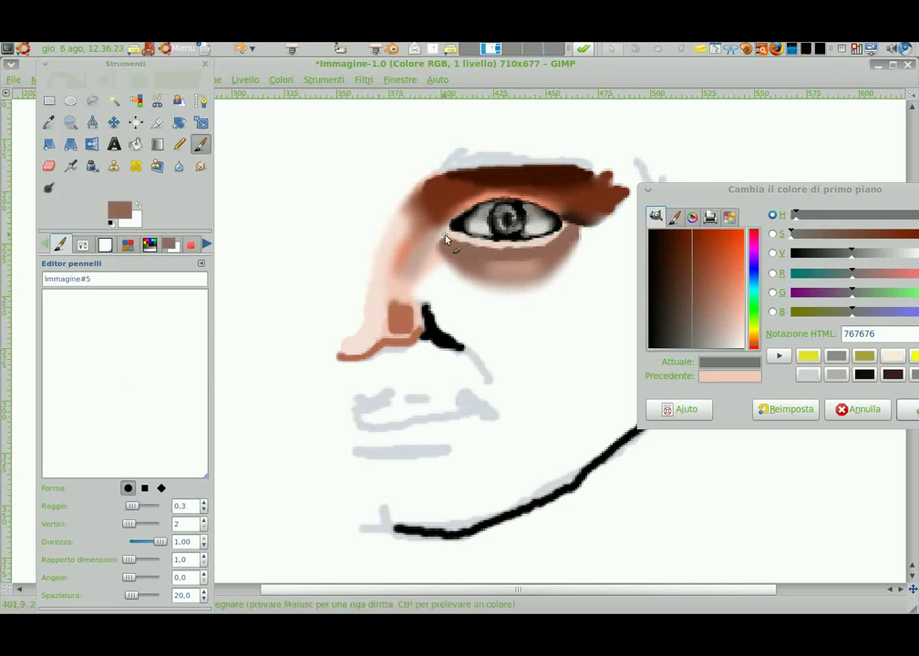
key("shift")
left_click(685, 316)
left_click_drag(685, 319, 675, 276)
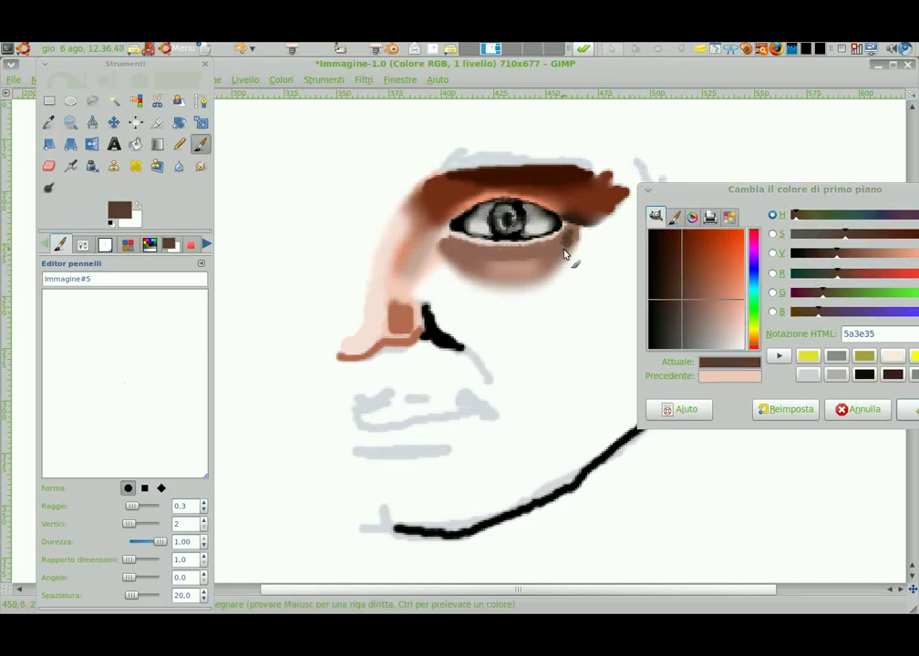
Blur the brown shading beneath the eye and choose a salmon skin colour
key("shift+u")
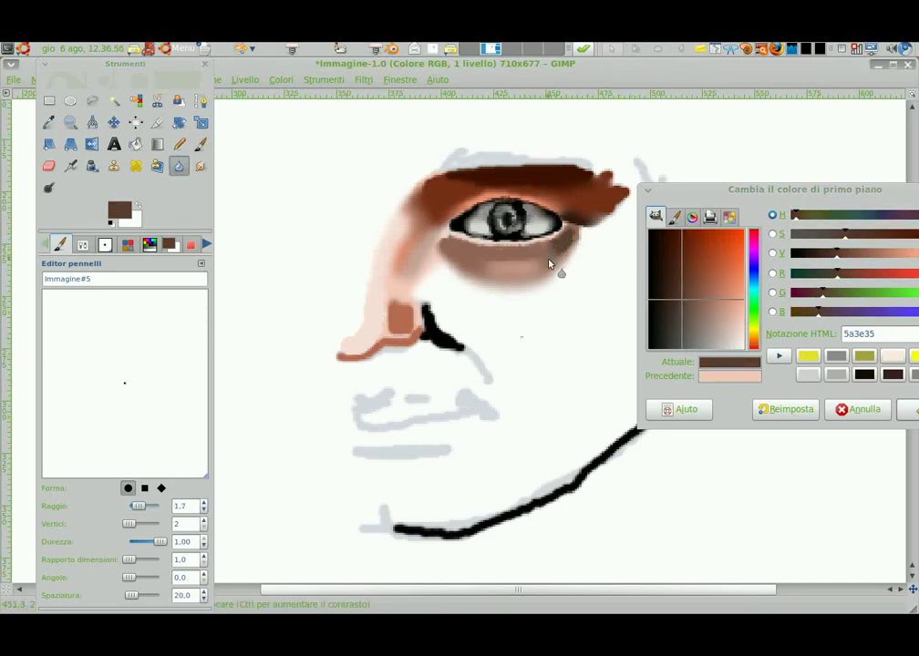
left_click_drag(576, 226, 457, 284)
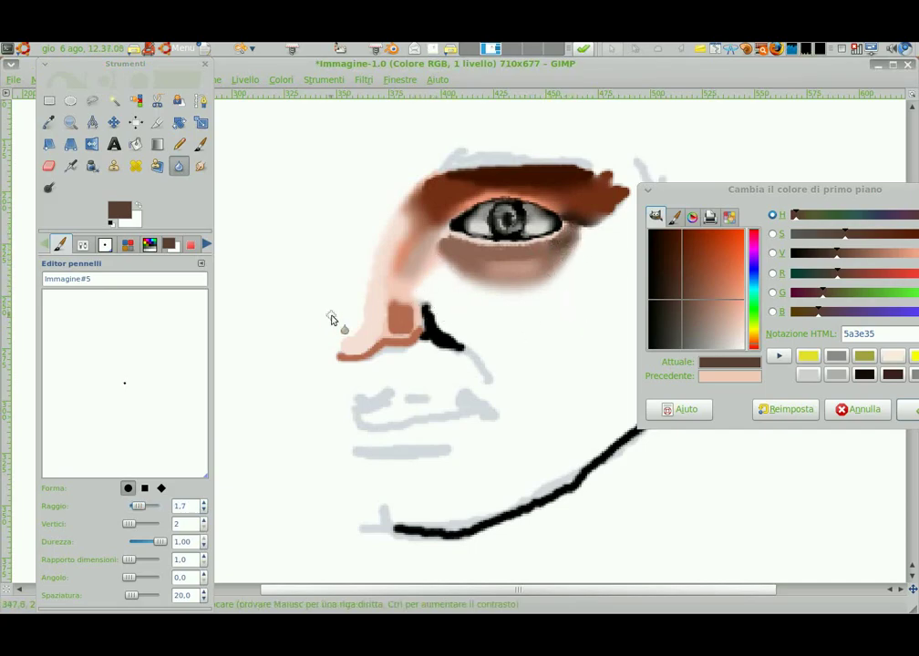
key("n")
left_click(430, 246, "ctrl")
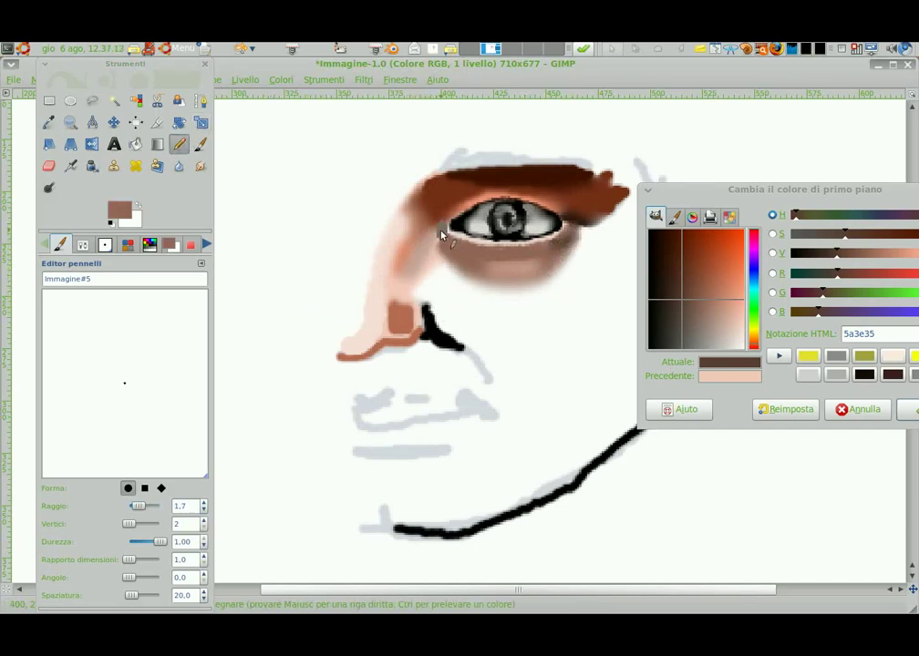
key("shift+u")
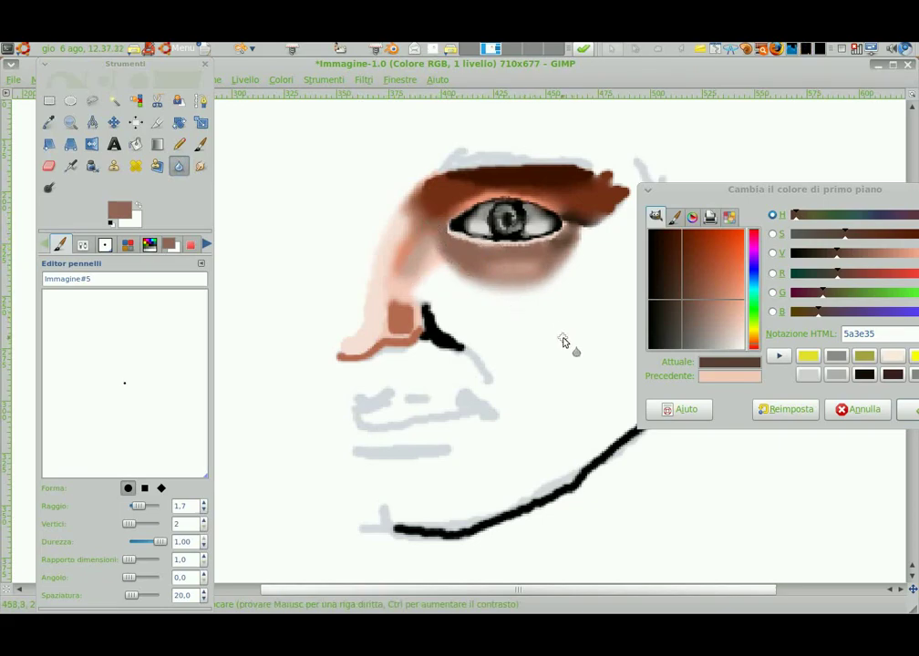
key("p")
left_click(401, 319, "ctrl")
Paint a salmon band under the eye with pale pink skin beneath it
mouse_move(438, 269)
left_mouse_down()
mouse_move(509, 294)
mouse_move(564, 277)
mouse_move(637, 213)
left_mouse_up()
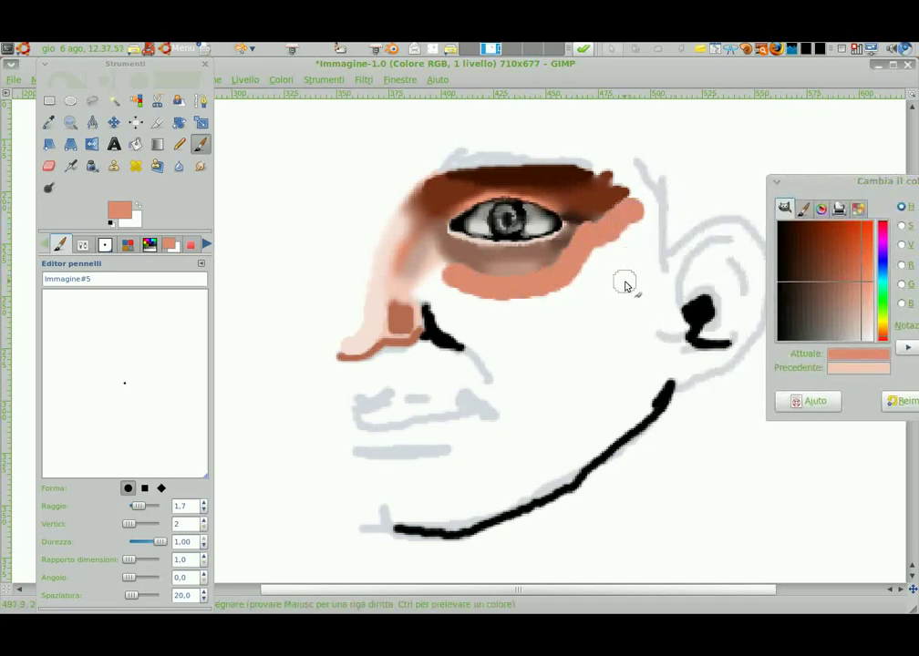
left_click(626, 202, "ctrl")
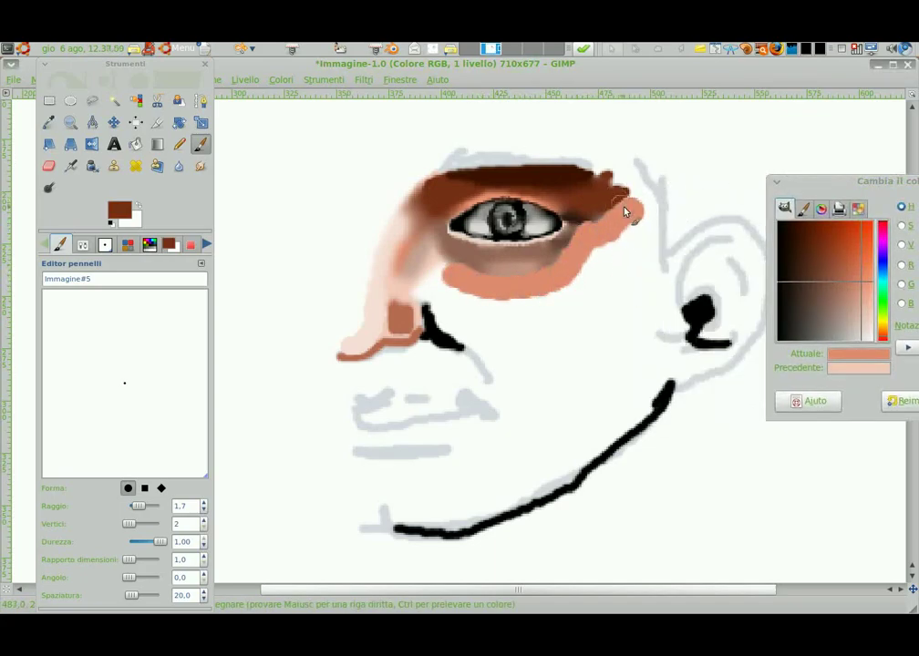
left_click(444, 276, "ctrl")
mouse_move(425, 294)
left_mouse_down()
mouse_move(493, 301)
mouse_move(591, 266)
mouse_move(437, 308)
mouse_move(486, 348)
mouse_move(608, 263)
mouse_move(492, 363)
mouse_move(625, 284)
left_mouse_up()
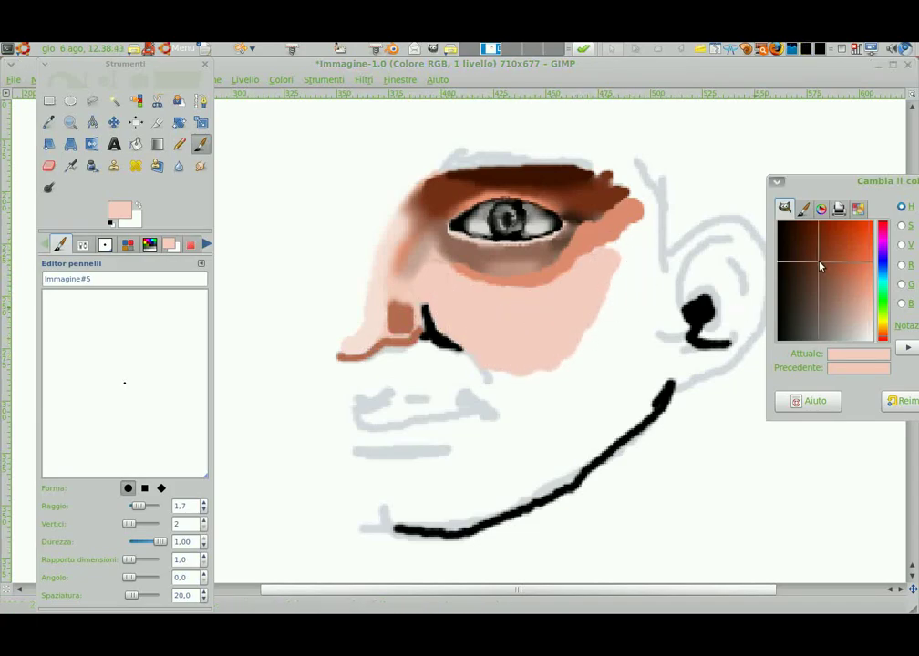
Paint a brown cheek shadow down to the jaw, edge it near-black, and dab grey-brown near the temple
left_click(824, 261)
left_click(826, 295)
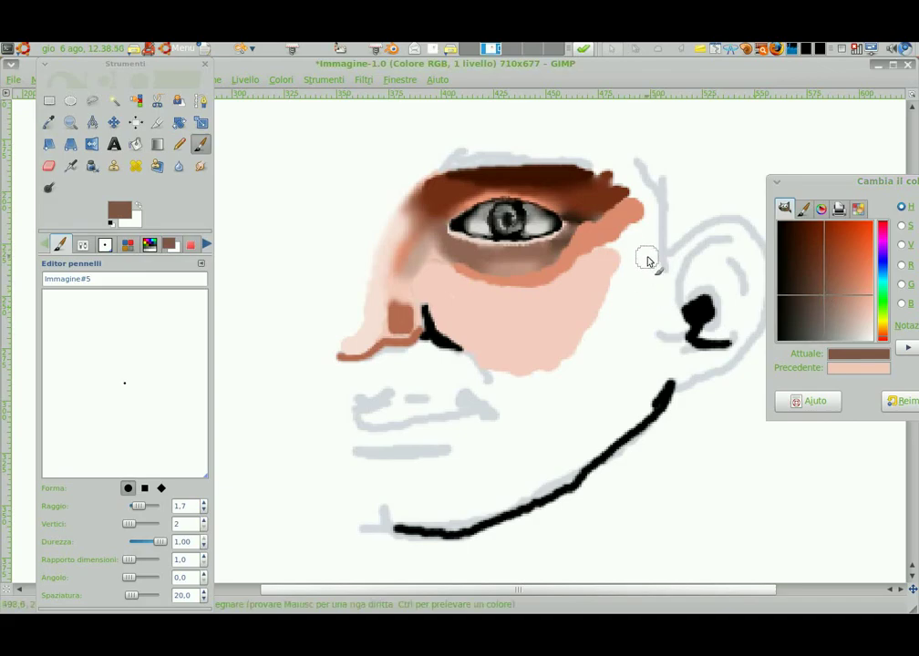
mouse_move(643, 223)
left_mouse_down()
mouse_move(545, 478)
mouse_move(643, 344)
mouse_move(592, 364)
mouse_move(624, 392)
left_mouse_up()
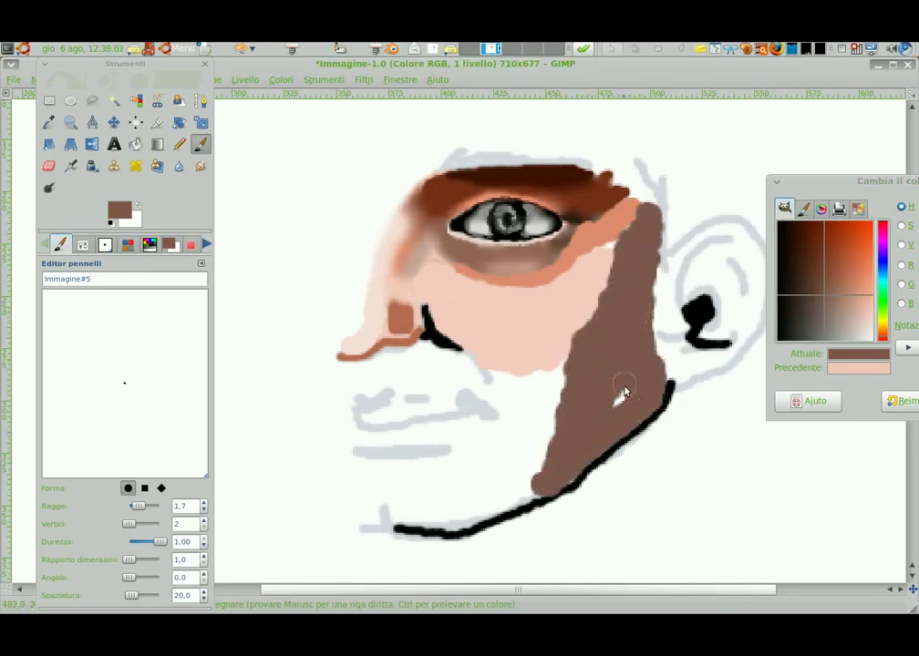
left_click(789, 295)
mouse_move(640, 294)
left_mouse_down()
mouse_move(651, 374)
mouse_move(649, 251)
left_mouse_up()
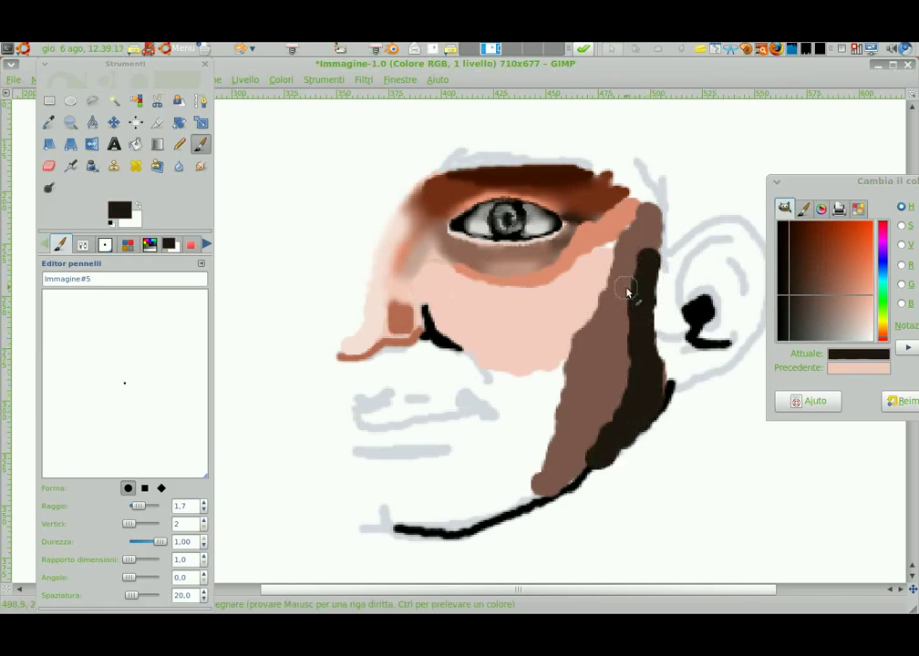
left_click(616, 218, "ctrl")
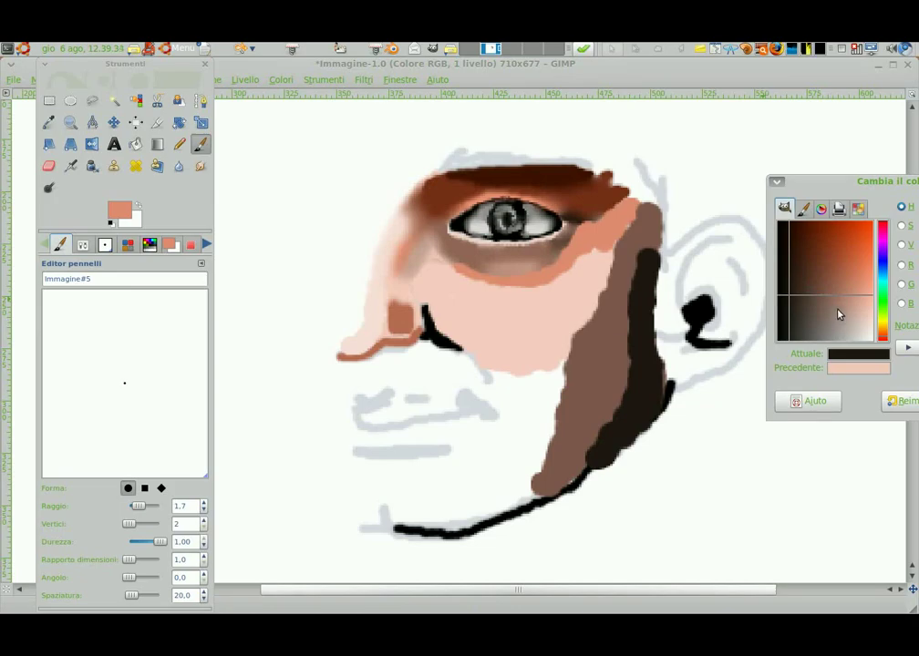
mouse_move(836, 316)
left_mouse_down()
mouse_move(804, 303)
mouse_move(830, 320)
left_mouse_up()
left_click_drag(635, 223, 639, 209)
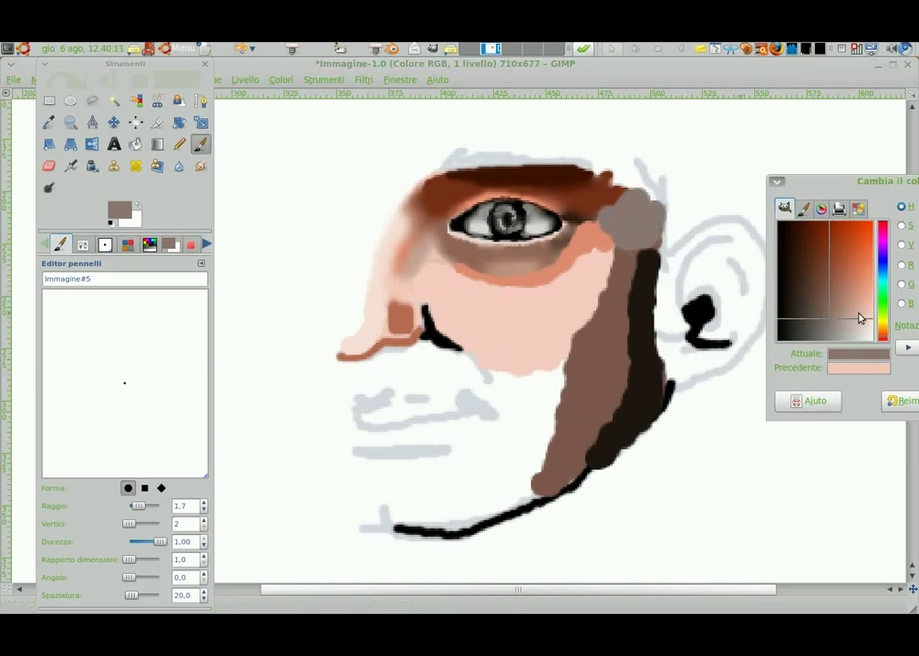
Paint reddish-brown strokes around the chin and cheek, then a salmon stroke across the cheek
mouse_move(860, 318)
left_mouse_down()
mouse_move(860, 286)
mouse_move(836, 285)
left_mouse_up()
left_click_drag(479, 360, 561, 351)
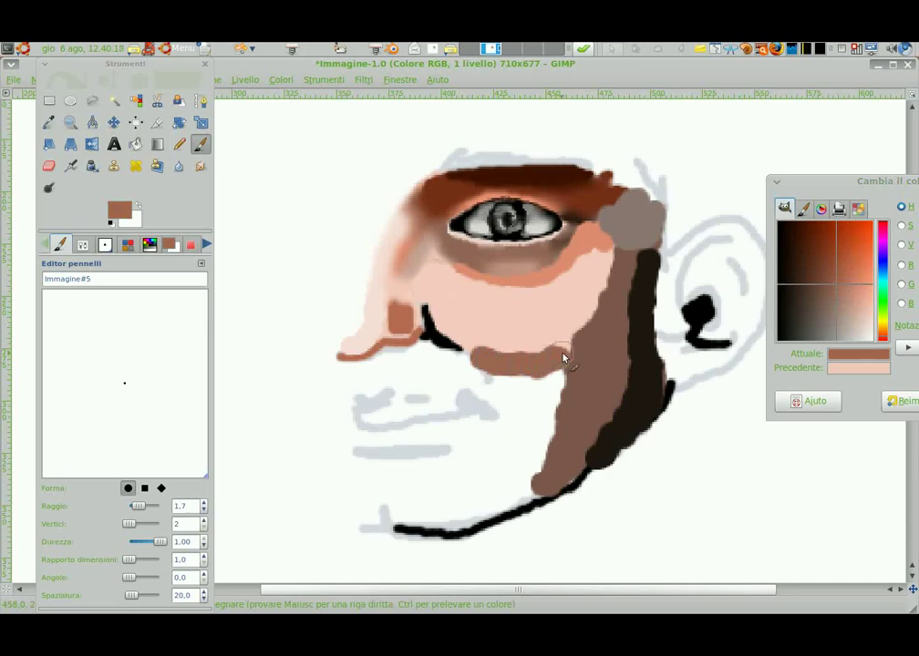
left_click_drag(543, 442, 513, 404)
left_click(866, 273)
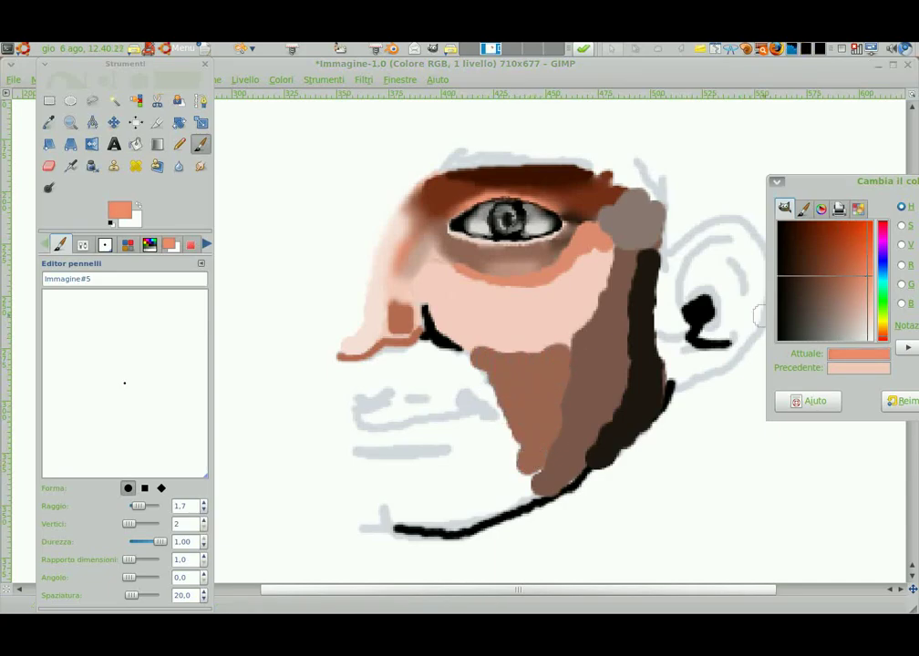
left_click_drag(428, 314, 570, 340)
Add a white cheekbone highlight and blur the brown jaw into the dark cheek edge
left_click(511, 128, "ctrl")
mouse_move(465, 301)
left_mouse_down()
mouse_move(574, 297)
mouse_move(436, 262)
mouse_move(468, 318)
mouse_move(573, 310)
mouse_move(475, 362)
left_mouse_up()
key("shift+u")
key("bracketright")
key("bracketright")
key("bracketright")
mouse_move(562, 406)
left_mouse_down()
mouse_move(545, 463)
mouse_move(610, 425)
mouse_move(632, 264)
mouse_move(567, 381)
left_mouse_up()
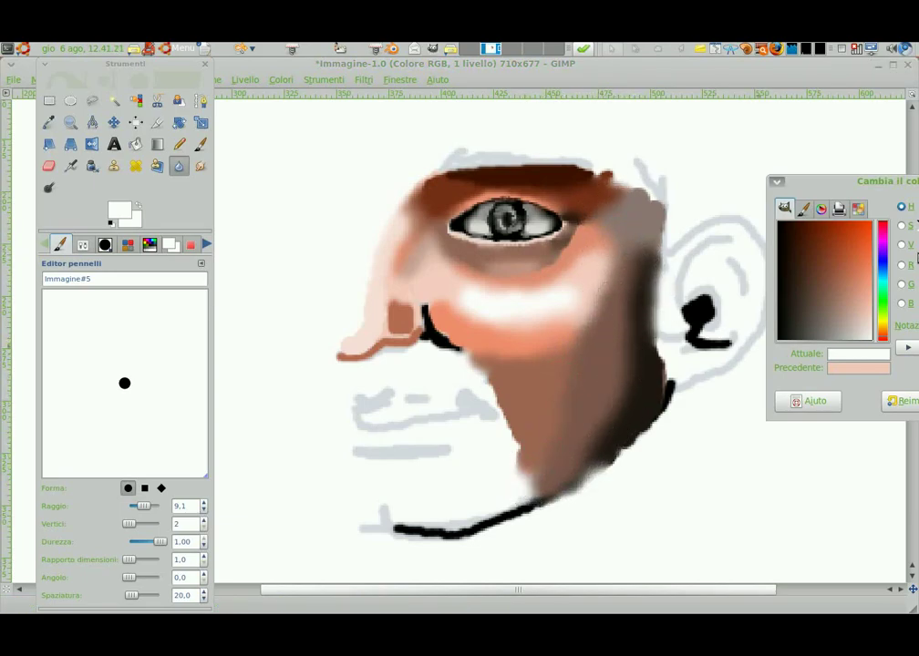
Paint a saturated orange stroke on the jaw and blend it away
left_click(857, 368)
key("p")
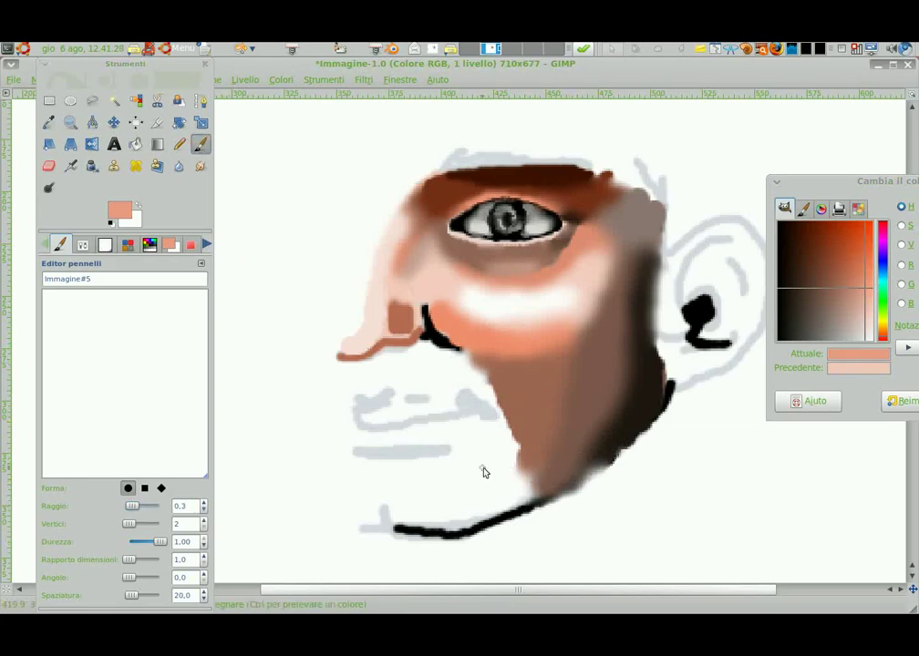
left_click(868, 273)
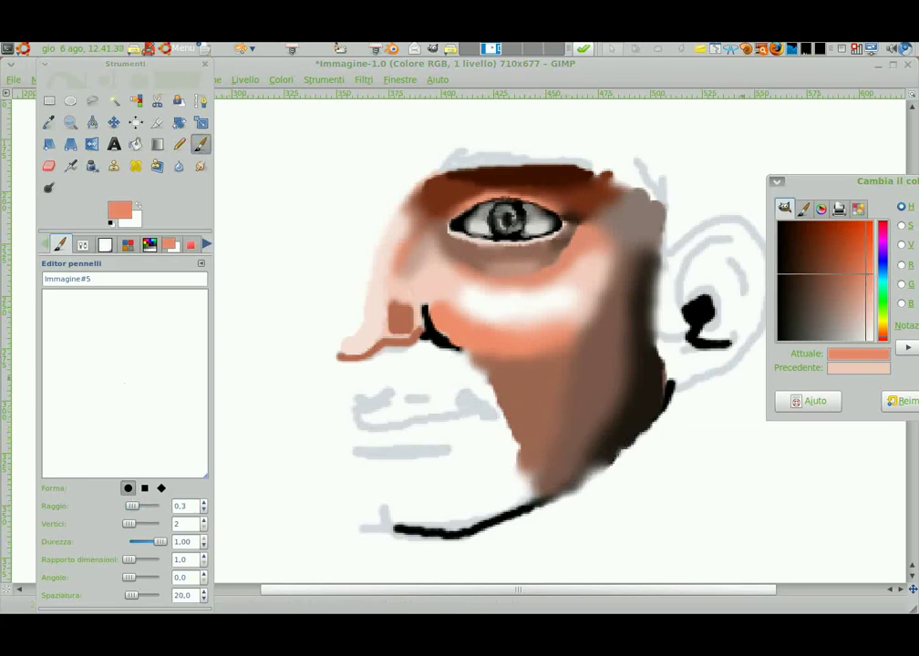
mouse_move(564, 441)
left_mouse_down()
mouse_move(577, 412)
mouse_move(570, 430)
left_mouse_up()
left_click(177, 165)
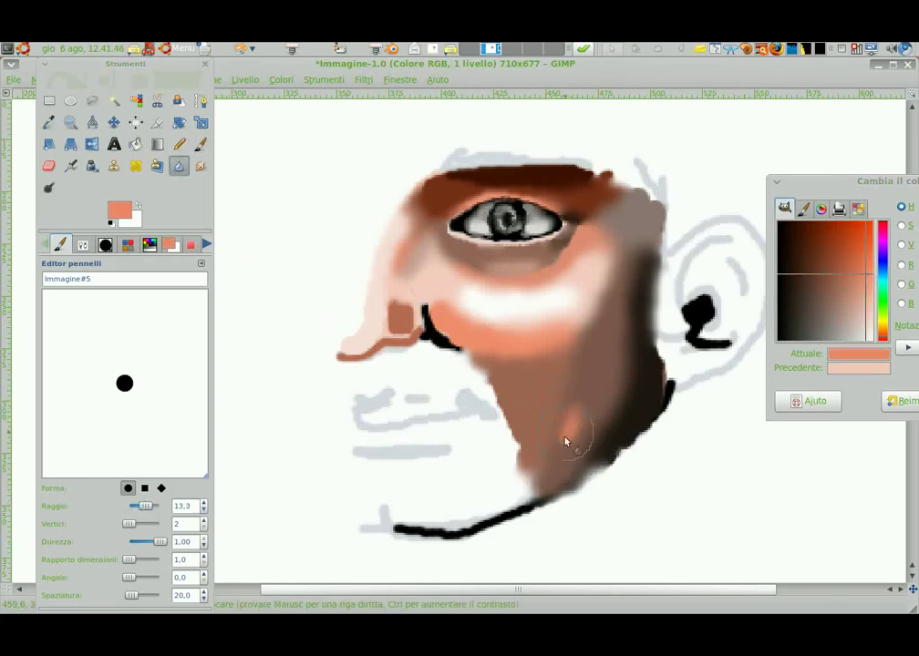
Add thin orange jaw strokes and soften them with a size 9.1 brush
left_click_drag(146, 506, 137, 506)
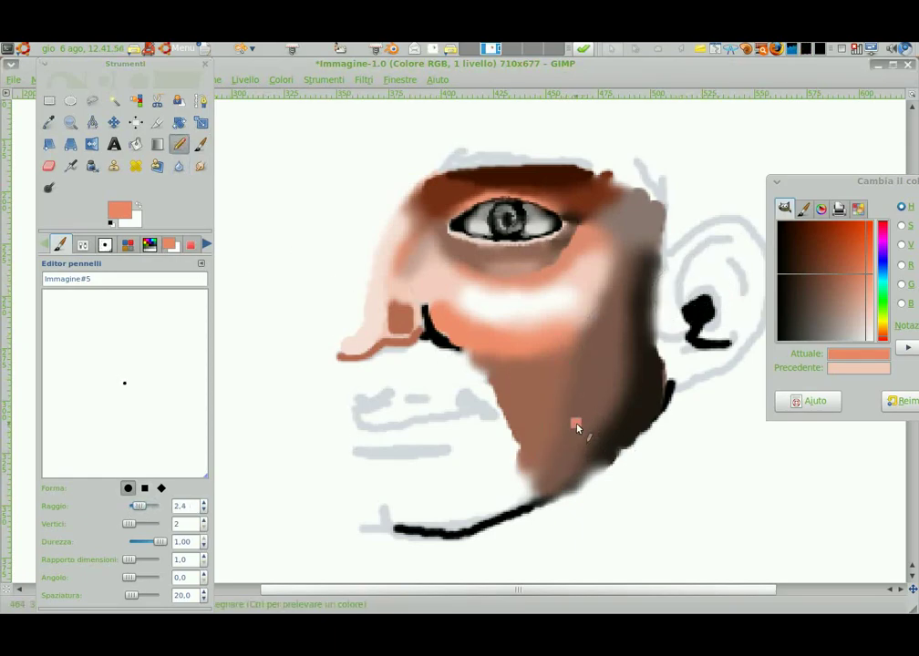
left_click_drag(577, 421, 557, 468)
left_click_drag(141, 506, 145, 506)
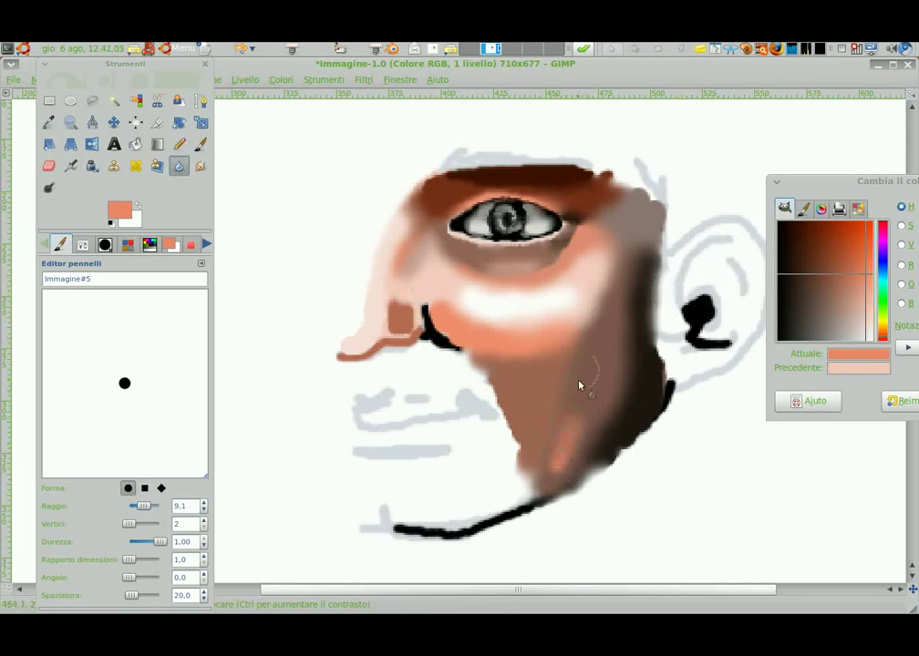
left_click_drag(579, 385, 571, 435)
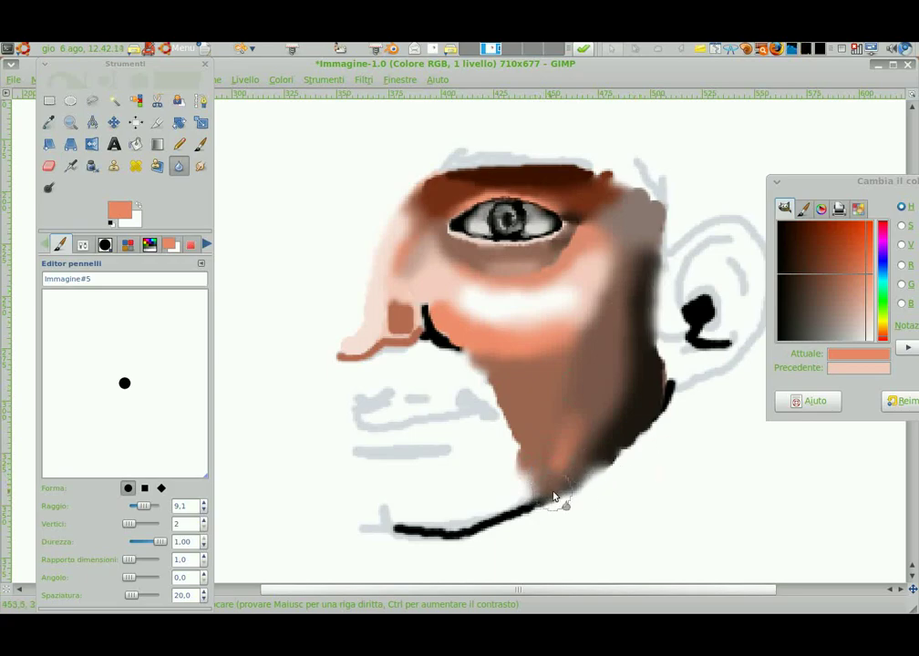
key("p")
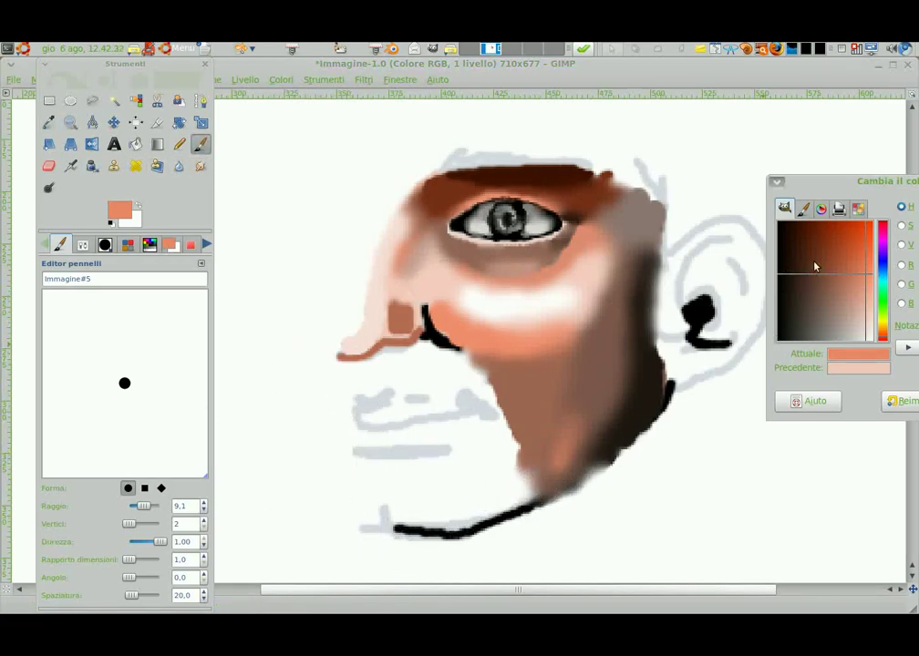
Paint a darker brown jaw line and a thick brown upper lip
mouse_move(816, 266)
left_mouse_down()
mouse_move(811, 297)
mouse_move(831, 286)
left_mouse_up()
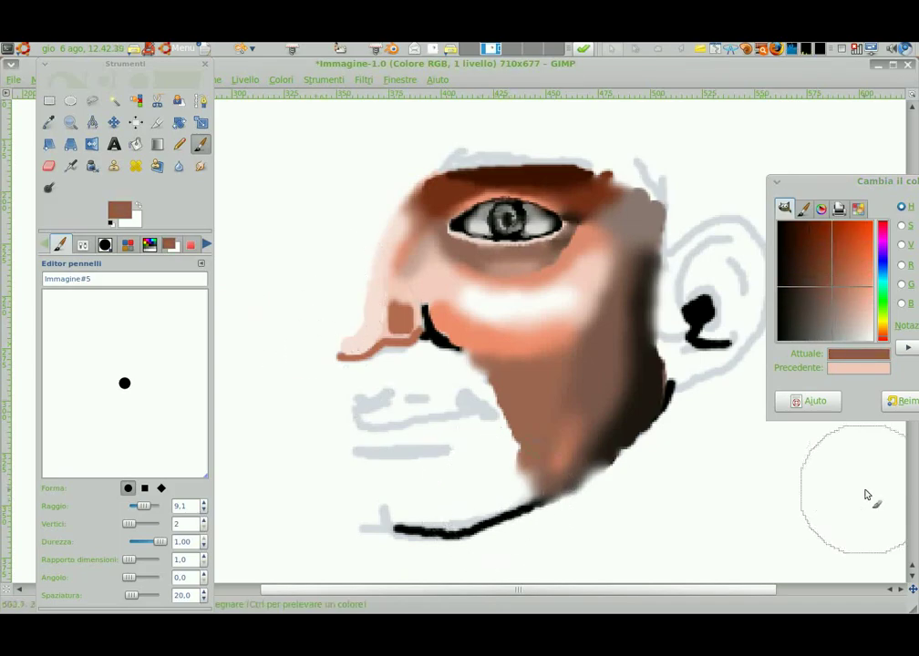
left_click_drag(142, 506, 137, 506)
left_click_drag(523, 492, 379, 526)
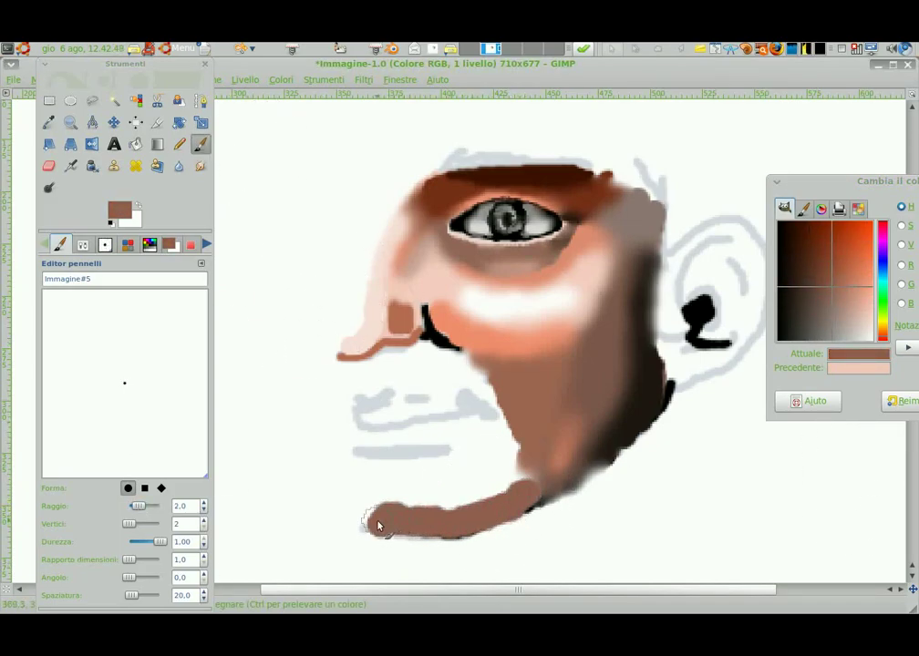
mouse_move(360, 460)
left_mouse_down()
mouse_move(399, 469)
mouse_move(451, 463)
left_mouse_up()
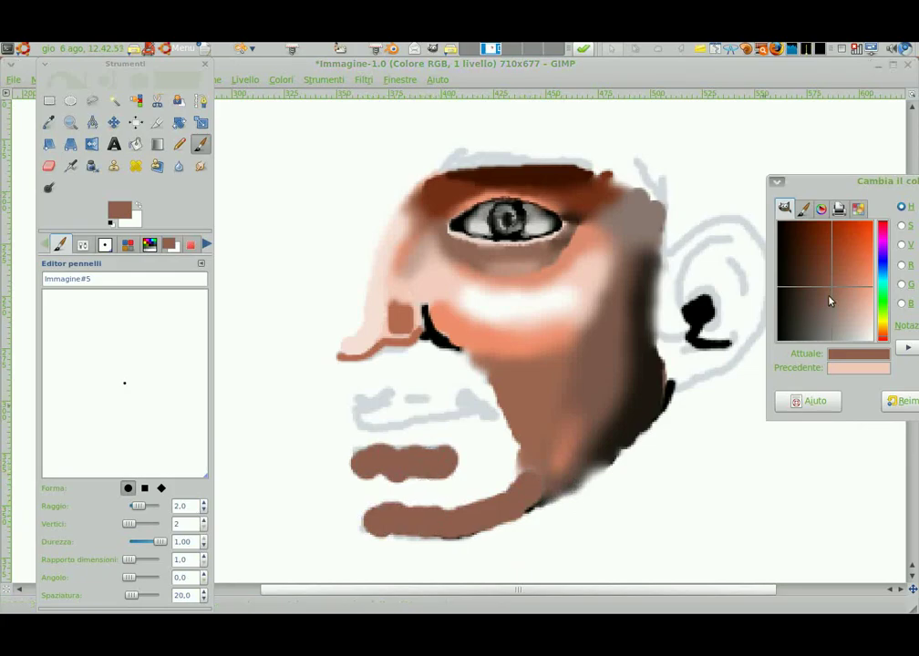
Draw a thin black upper-lip line and paint a light pink lower lip
left_click_drag(830, 301, 777, 340)
left_click_drag(136, 506, 134, 506)
left_click_drag(362, 450, 415, 456)
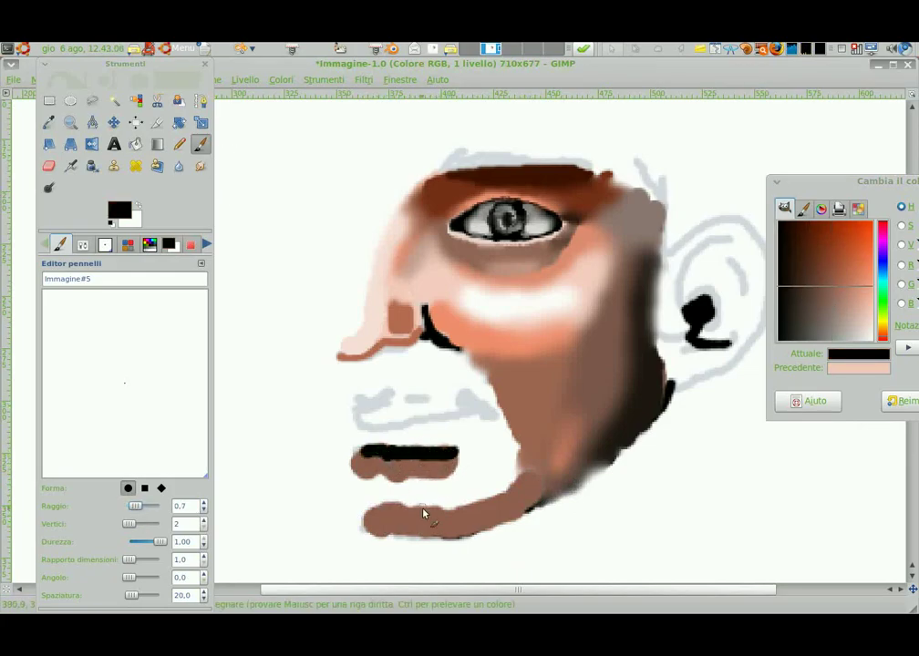
left_click_drag(835, 304, 844, 321)
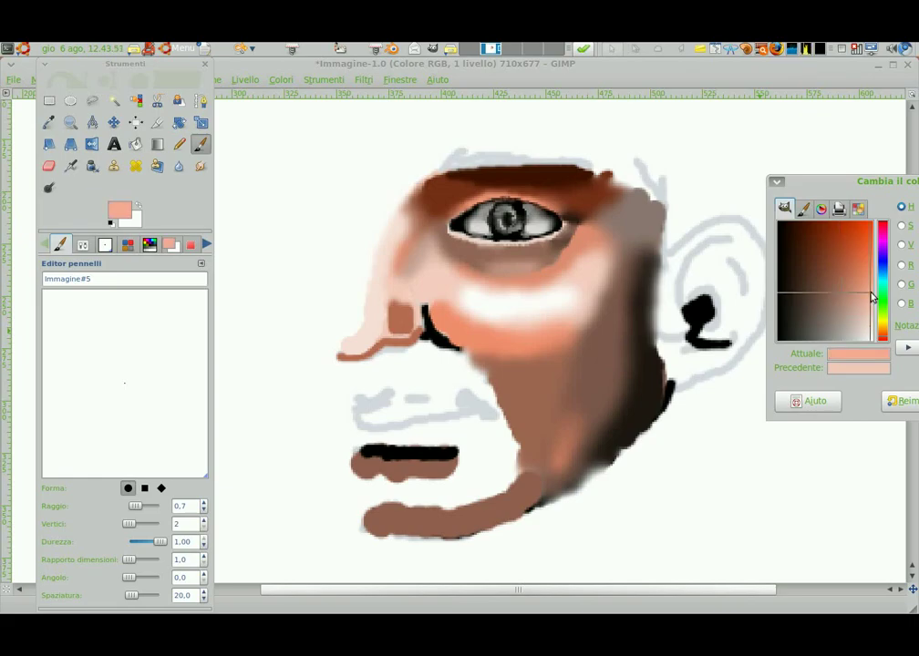
left_click_drag(843, 320, 844, 318)
mouse_move(375, 497)
left_mouse_down()
mouse_move(441, 468)
mouse_move(512, 472)
mouse_move(512, 482)
mouse_move(406, 488)
mouse_move(488, 464)
left_mouse_up()
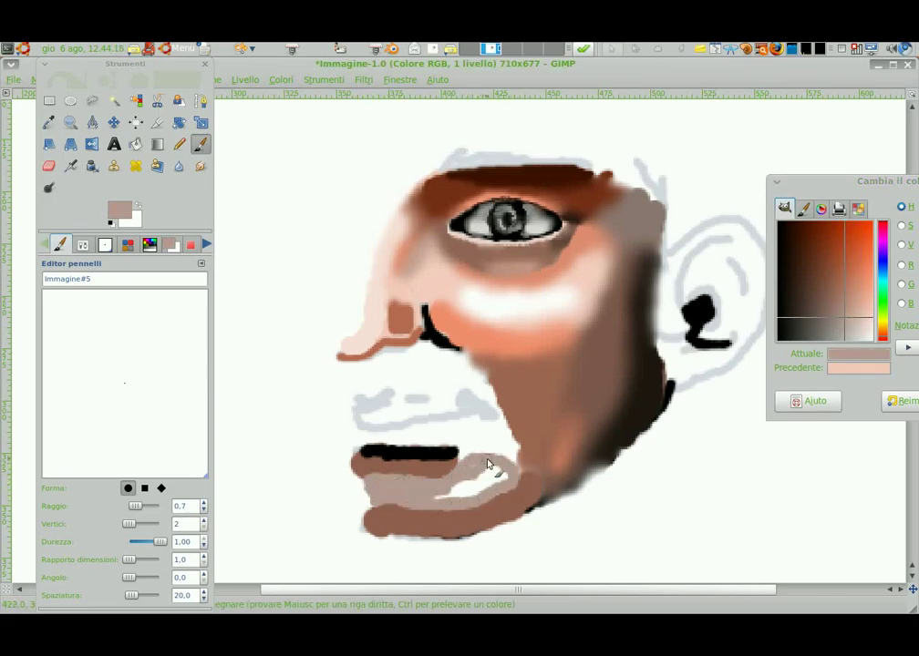
Draw a black chin curve extending toward the ear and soften the chin
key("d")
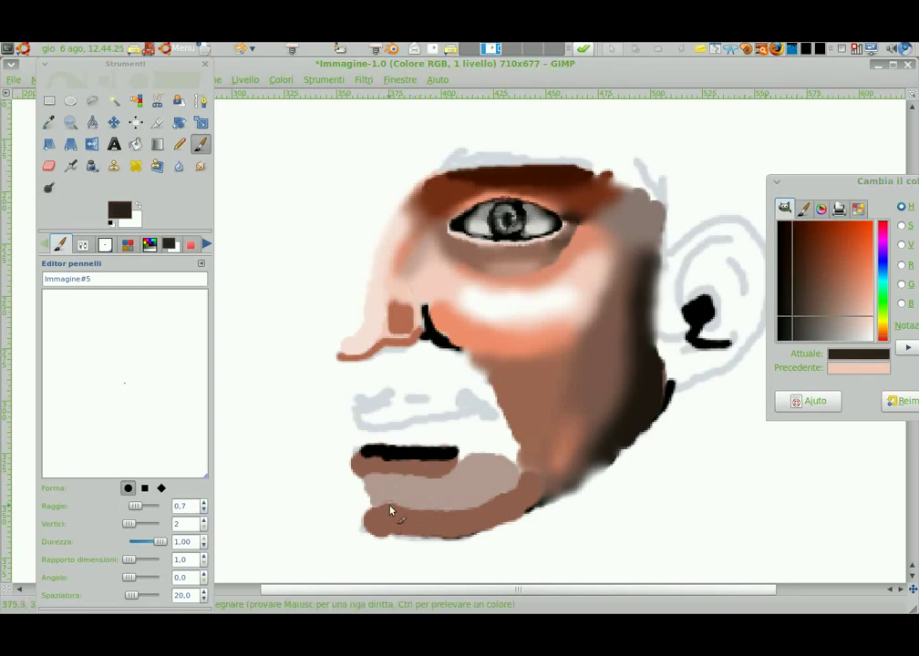
mouse_move(387, 501)
left_mouse_down()
mouse_move(388, 522)
mouse_move(440, 545)
mouse_move(594, 476)
mouse_move(697, 390)
left_mouse_up()
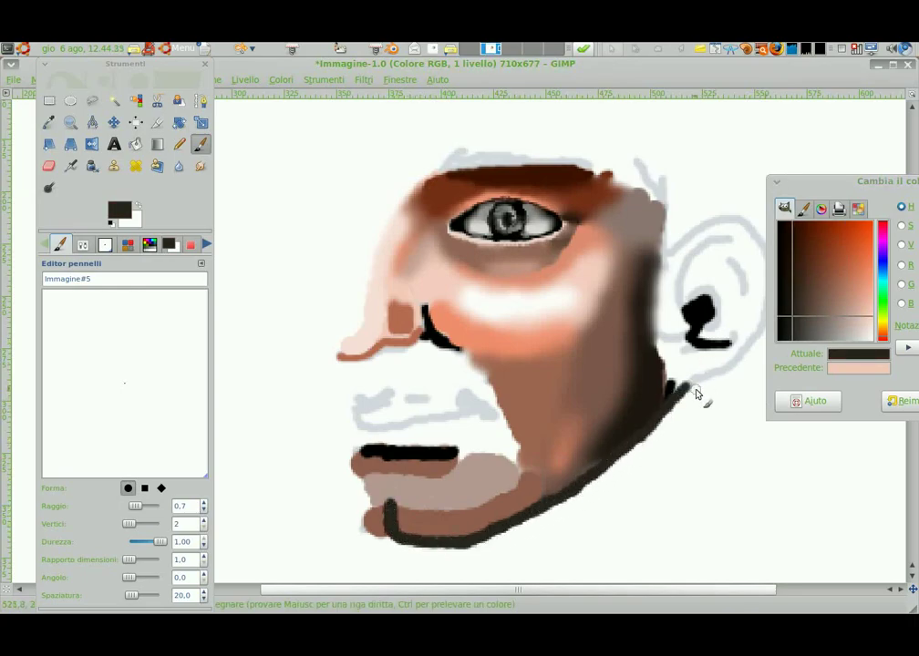
left_click(179, 166)
left_click_drag(135, 506, 145, 508)
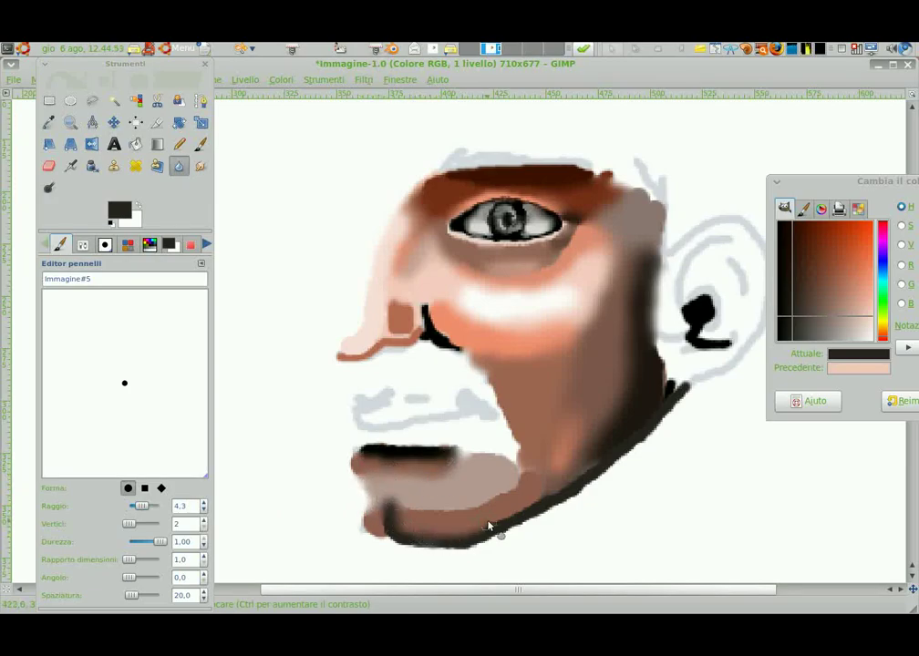
left_click_drag(493, 502, 490, 519)
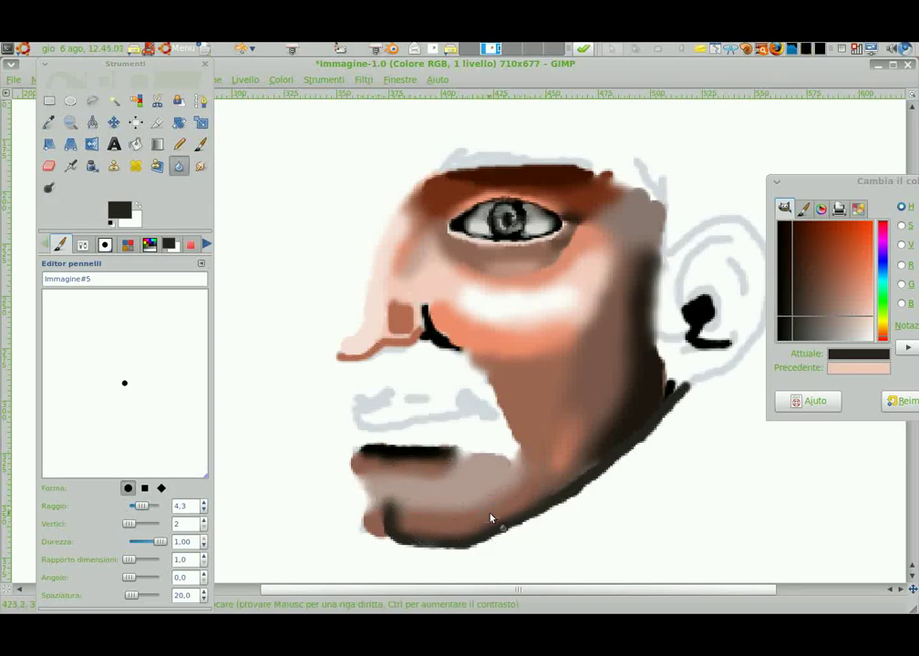
Paint a darker brown patch at the mouth corner and set the brush size to 1.4
left_click(179, 144)
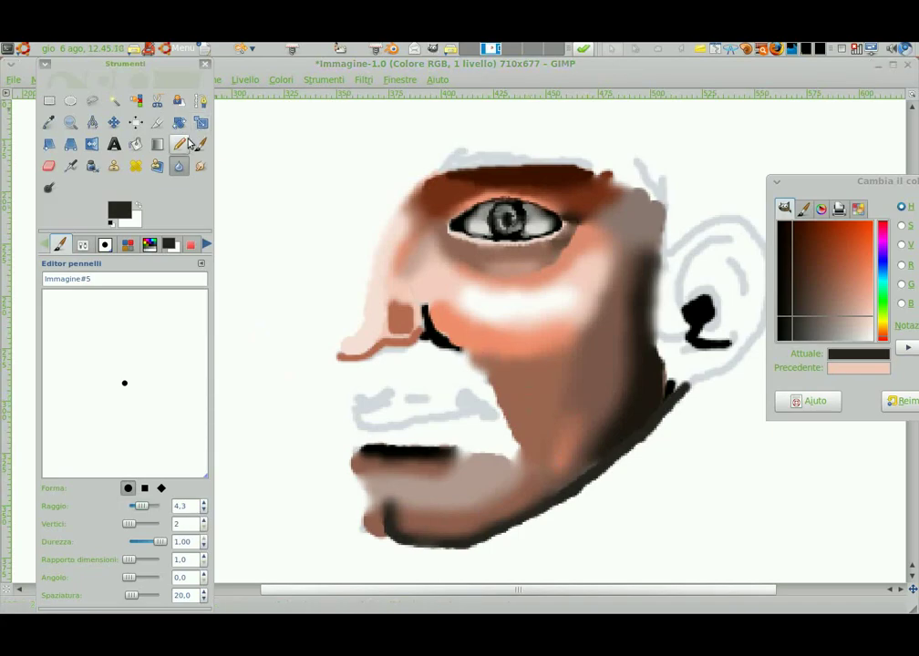
left_click(545, 389, "ctrl")
left_click(662, 404, "ctrl")
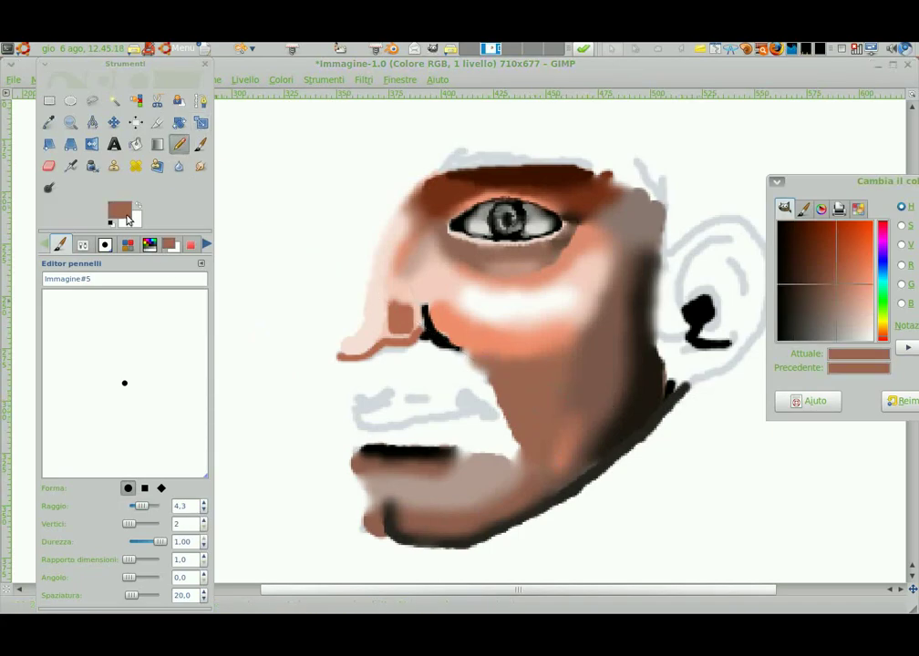
mouse_move(469, 449)
left_mouse_down()
mouse_move(499, 435)
mouse_move(512, 448)
left_mouse_up()
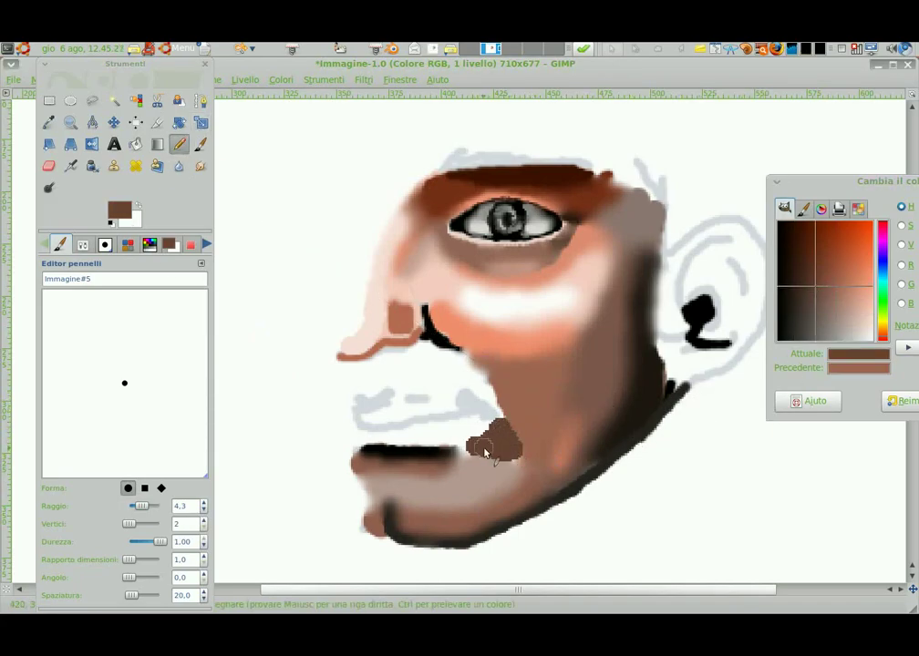
key("shift+u")
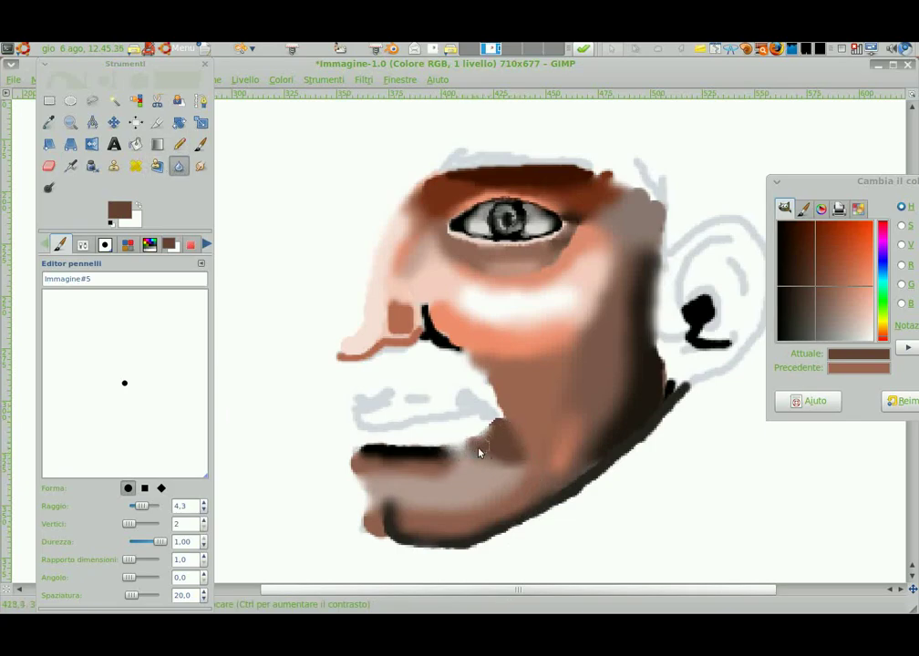
left_click(200, 144)
left_click_drag(141, 506, 137, 506)
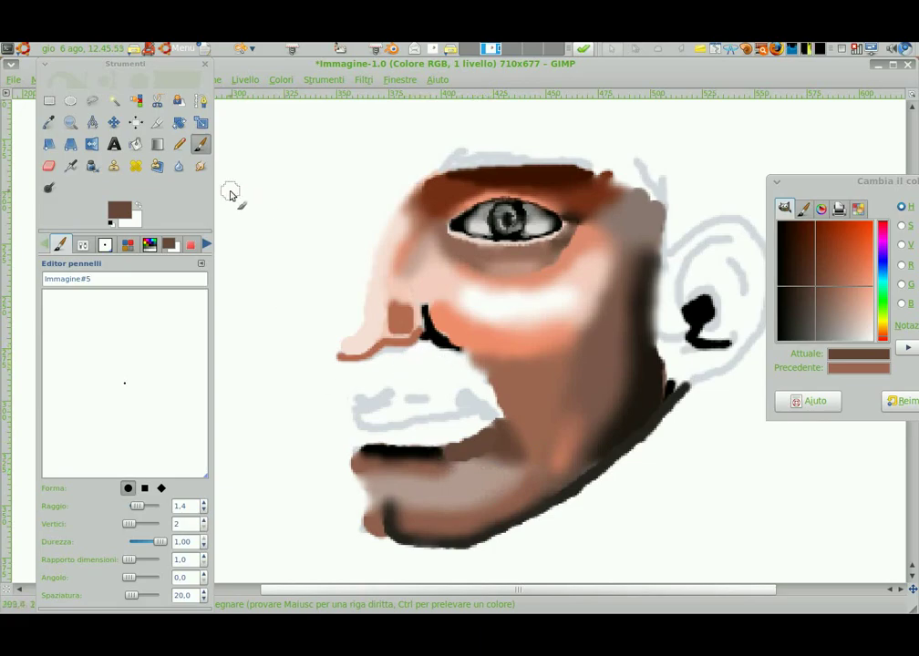
Blur the dark nostril edge and blend a light pink dab beside the nostril
left_click(179, 166)
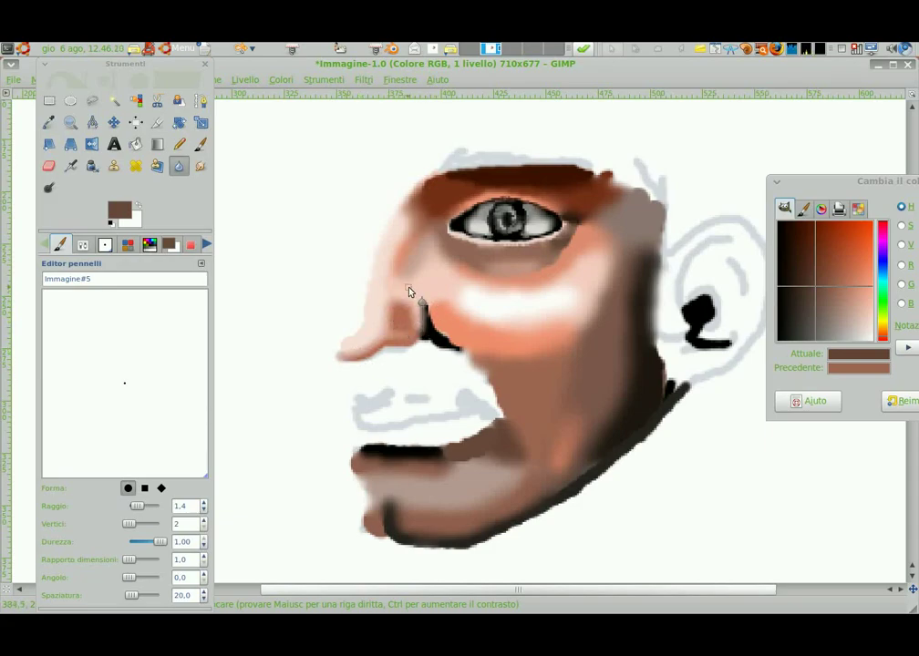
left_click_drag(351, 260, 461, 354)
left_click(862, 325)
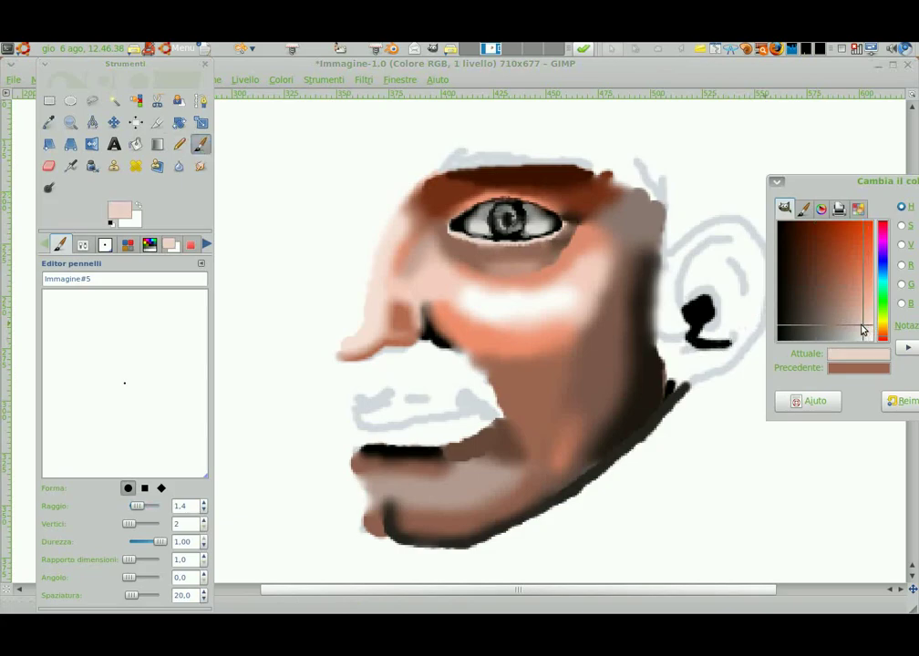
left_click(434, 308)
left_click_drag(471, 303, 430, 322)
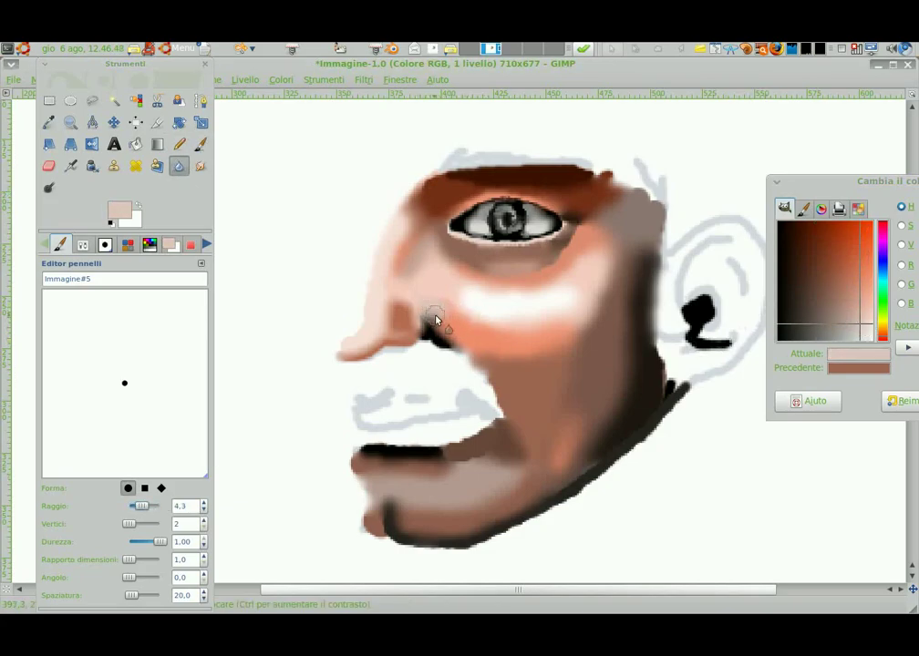
key("bracketright")
key("bracketright")
key("bracketright")
Draw a black mouth line and the nose-to-mouth fold at brush size 1.0
key("p")
key("d")
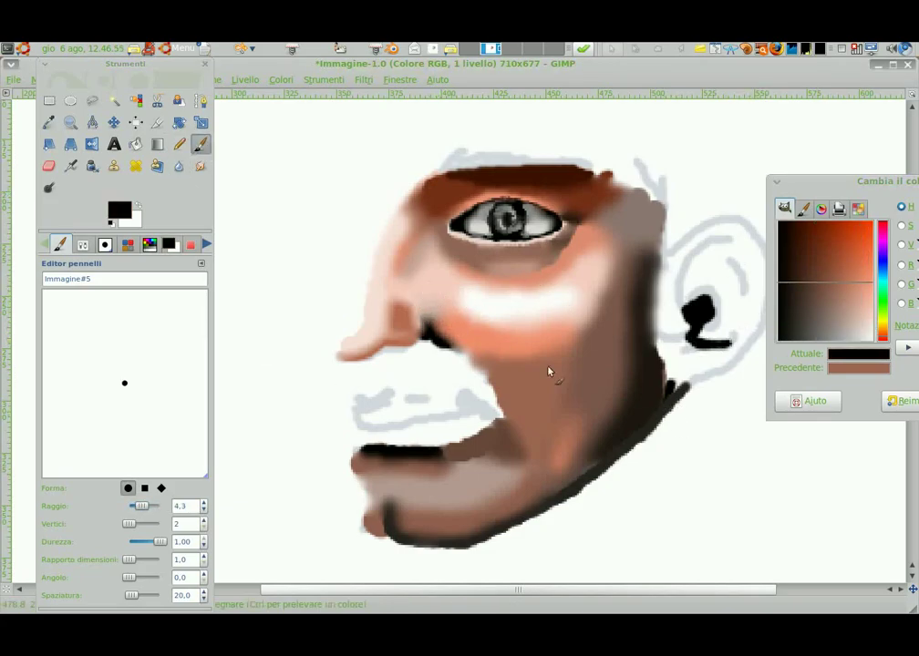
key("bracketleft")
key("bracketleft")
key("bracketleft")
mouse_move(355, 423)
left_mouse_down()
mouse_move(482, 410)
mouse_move(474, 406)
left_mouse_up()
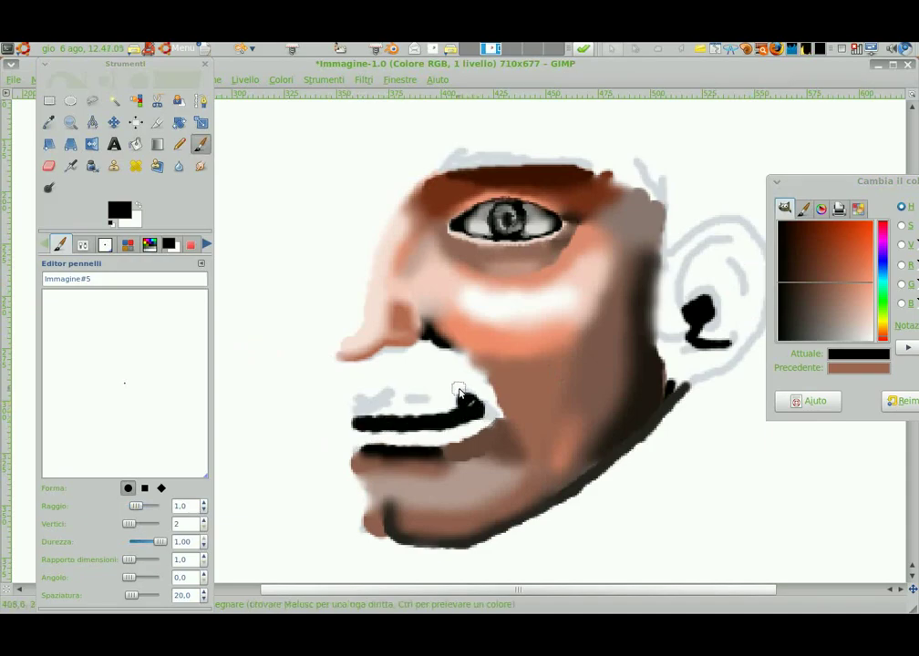
left_click_drag(441, 338, 483, 400)
left_click_drag(424, 321, 498, 410)
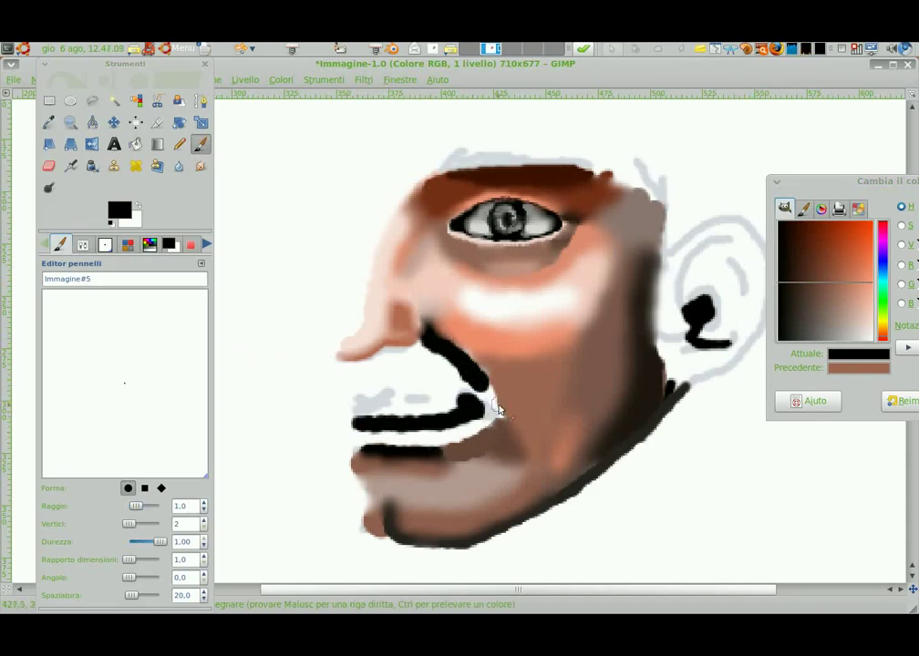
Outline the mouth corner in light beige and fill the upper lip with salmon at size 1.7
left_click(830, 294)
left_click(849, 309)
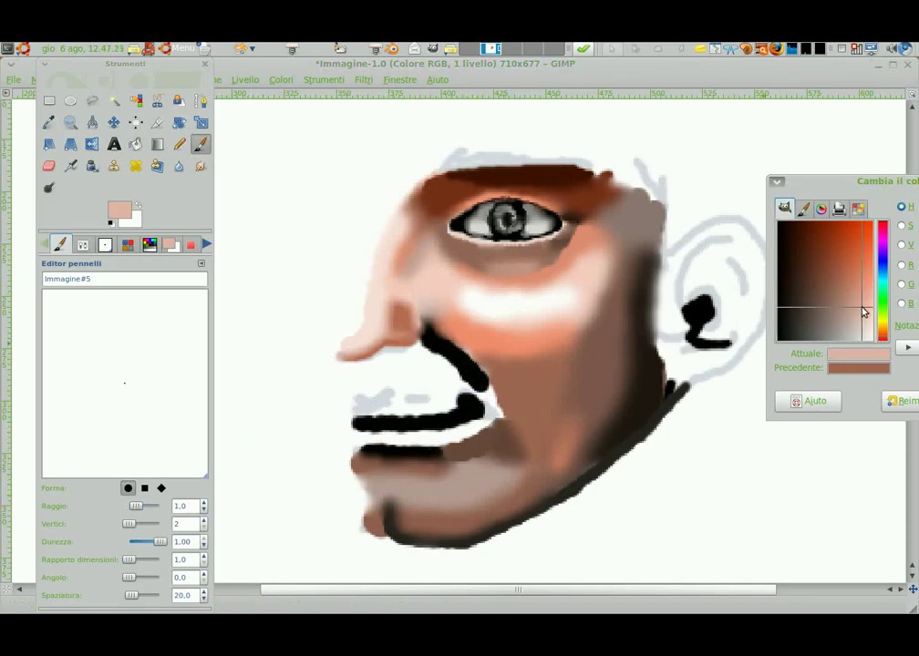
left_click_drag(483, 390, 492, 419)
key("d")
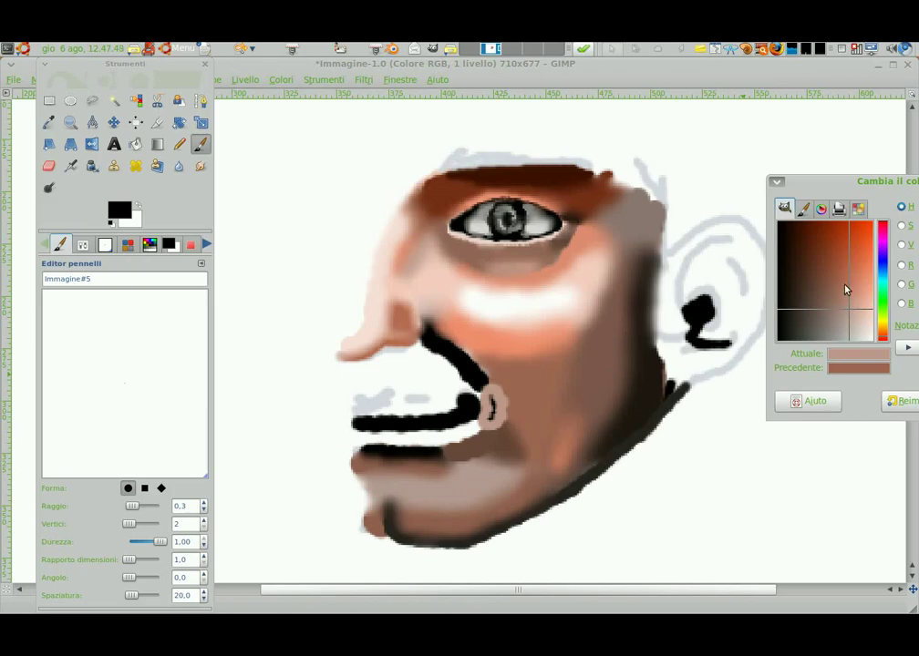
left_click(863, 287)
left_click_drag(132, 506, 136, 506)
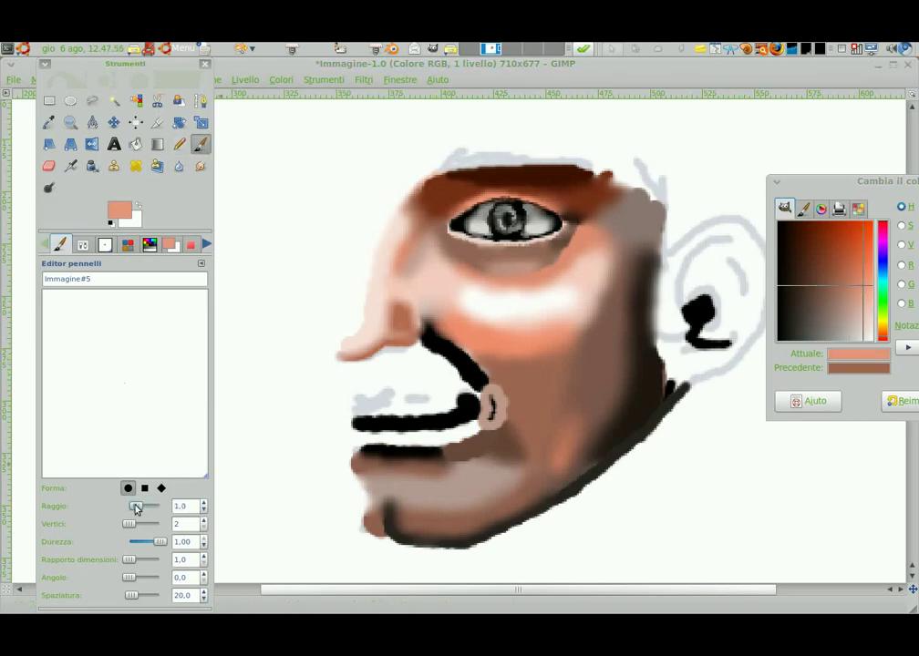
mouse_move(415, 351)
left_mouse_down()
mouse_move(456, 387)
mouse_move(390, 389)
left_mouse_up()
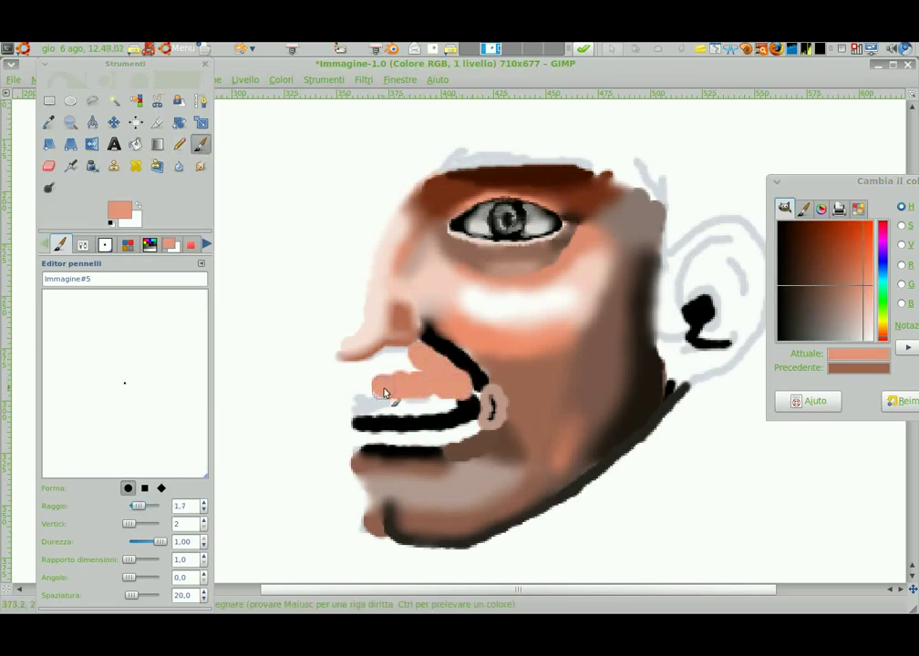
left_click(819, 302)
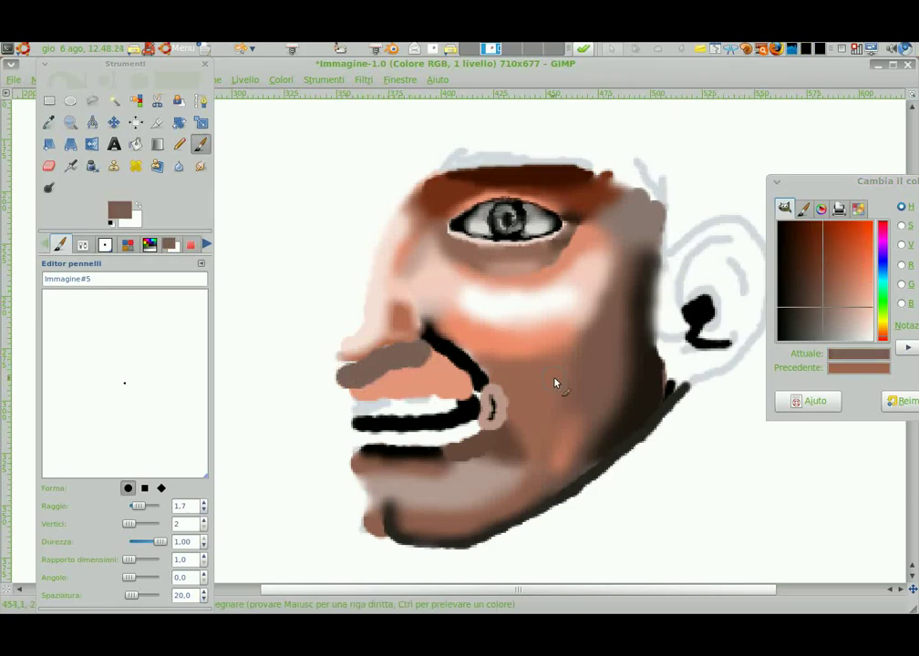
Extend the brown edge under the nose and blur the mouth-corner patch
left_click_drag(356, 357, 333, 375)
key("shift+u")
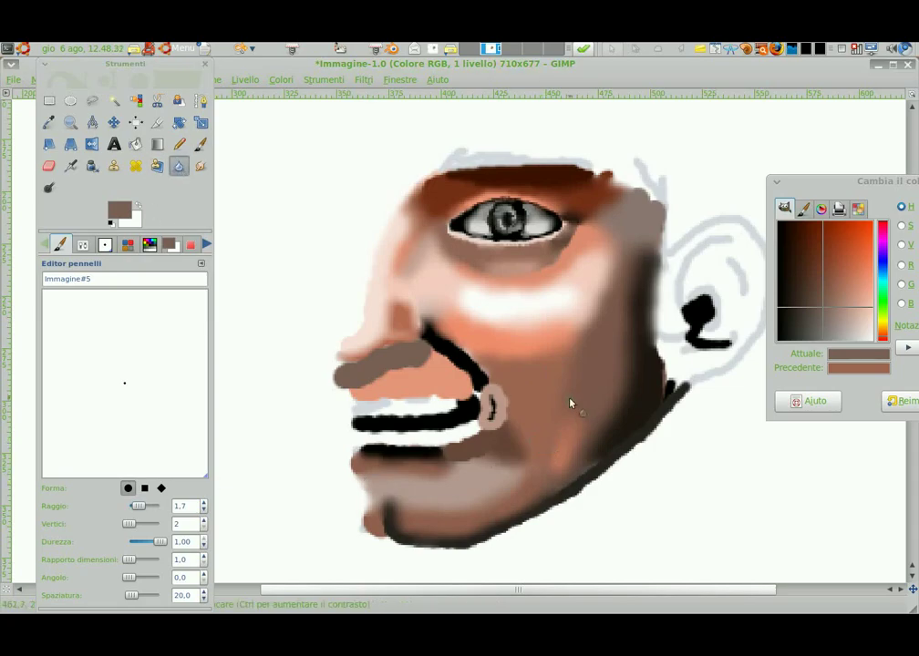
left_click_drag(490, 422, 506, 428)
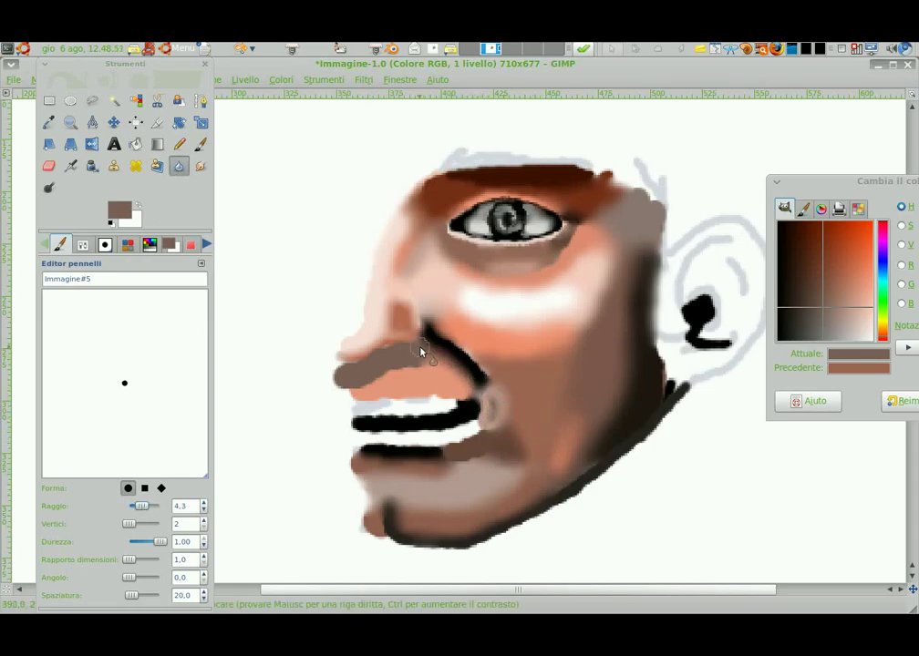
key("p")
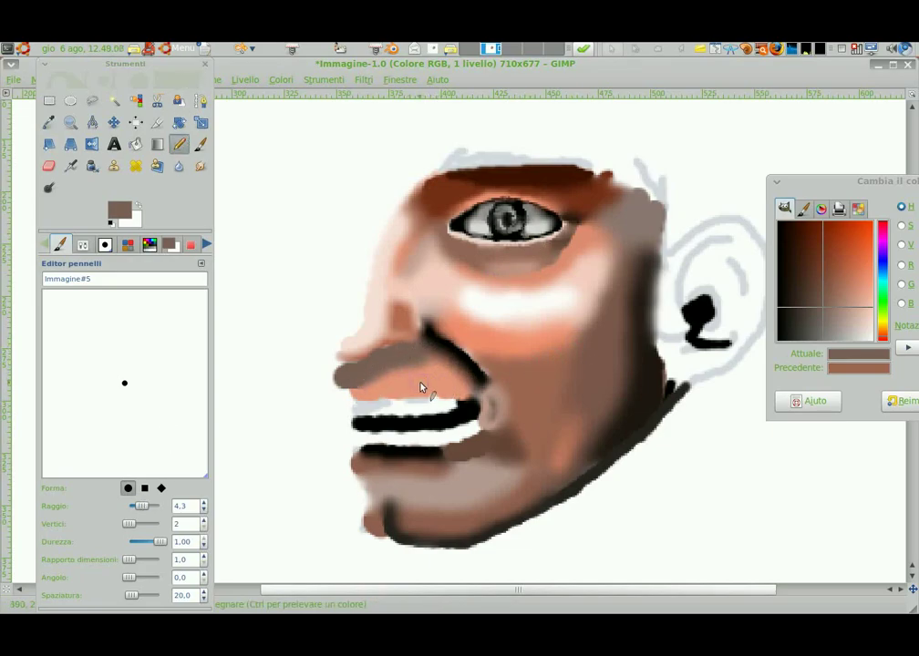
Paint a light pink lower lip stroke at brush size 1.0 and blur it softly
left_click(833, 334)
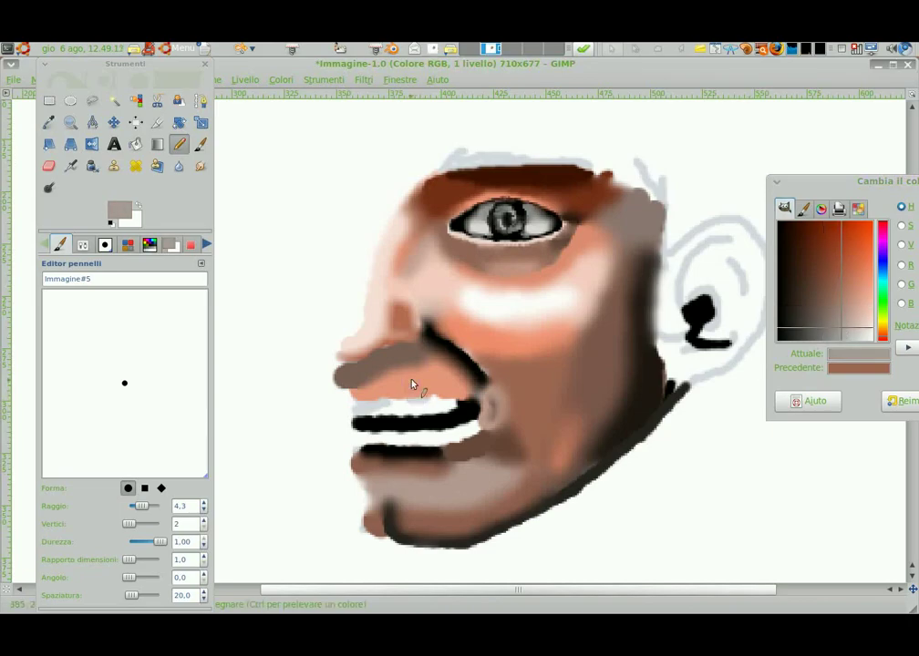
left_click_drag(138, 506, 131, 506)
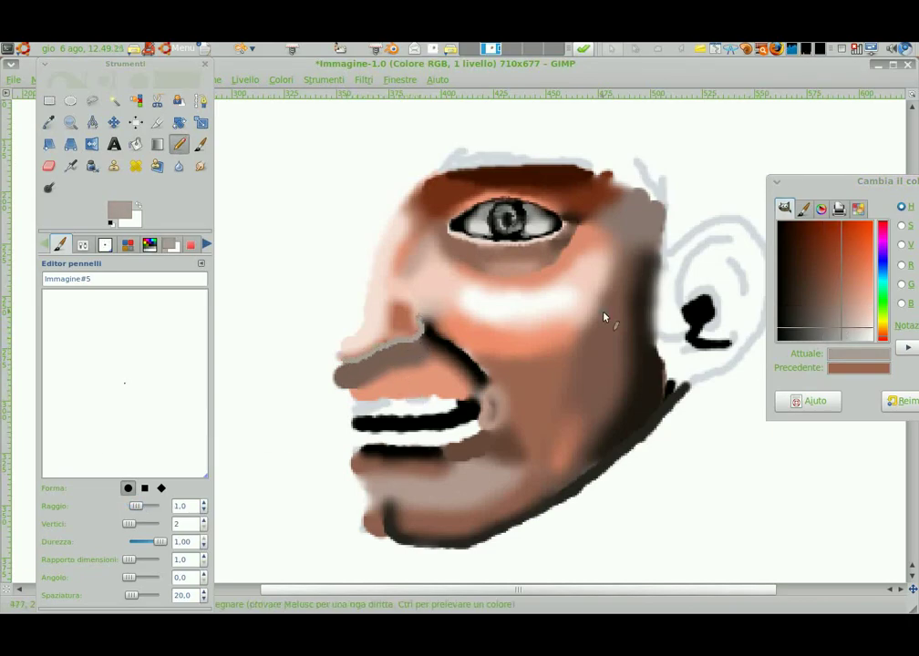
left_click(852, 319)
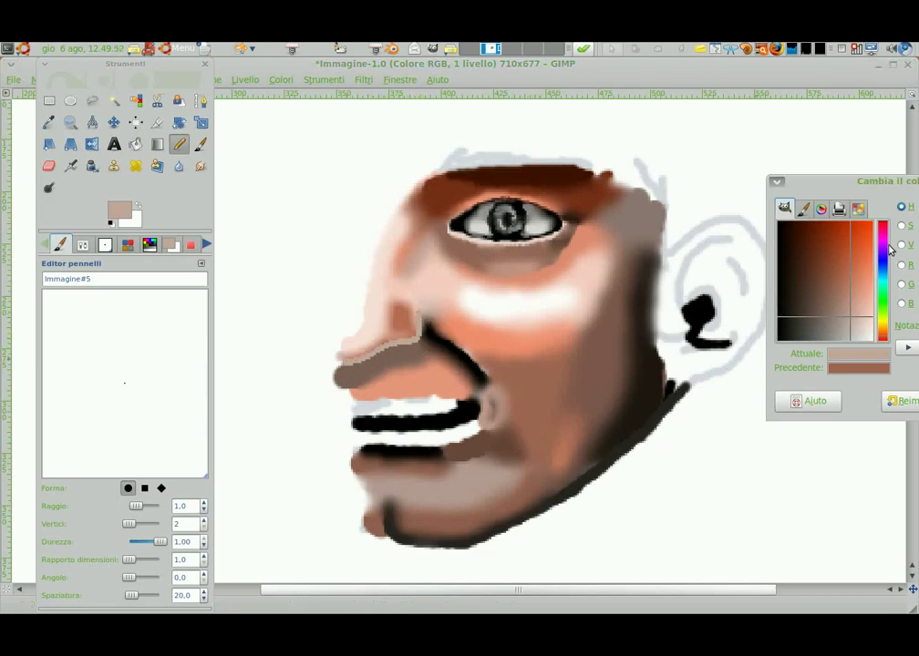
left_click(697, 269, "ctrl")
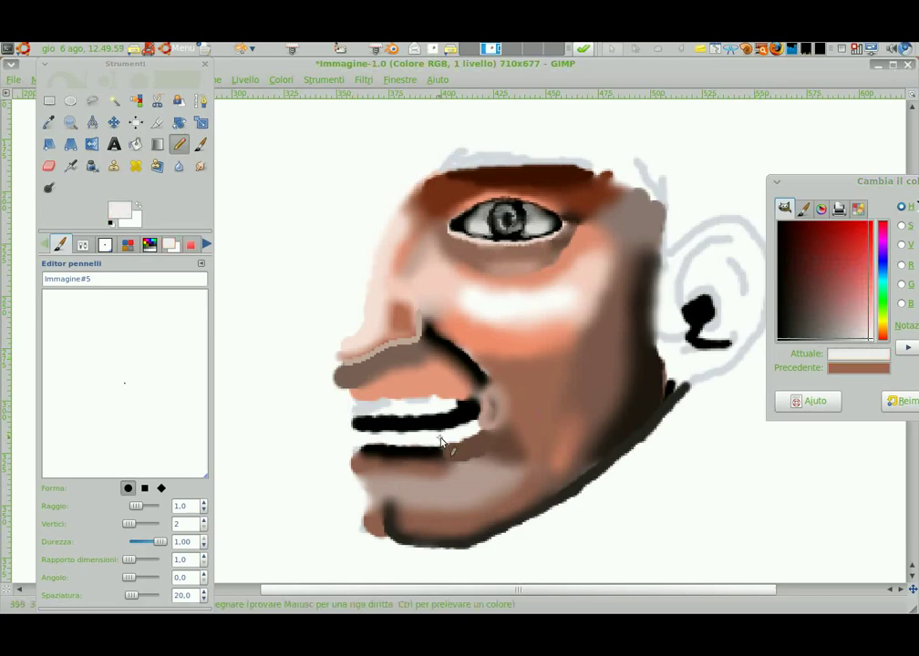
left_click(362, 441, "ctrl")
mouse_move(354, 438)
left_mouse_down()
mouse_move(467, 438)
mouse_move(411, 439)
left_mouse_up()
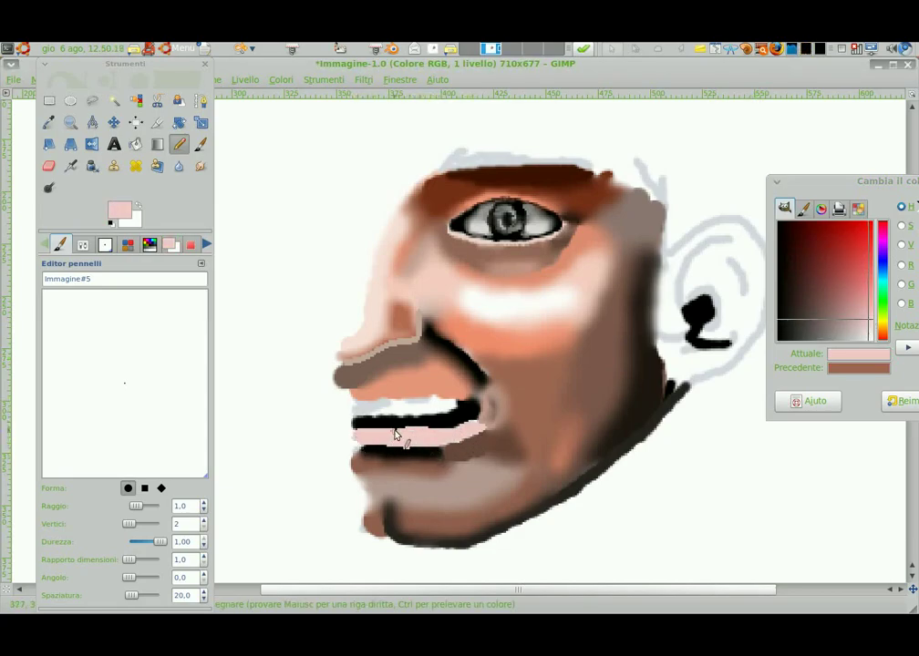
key("shift+u")
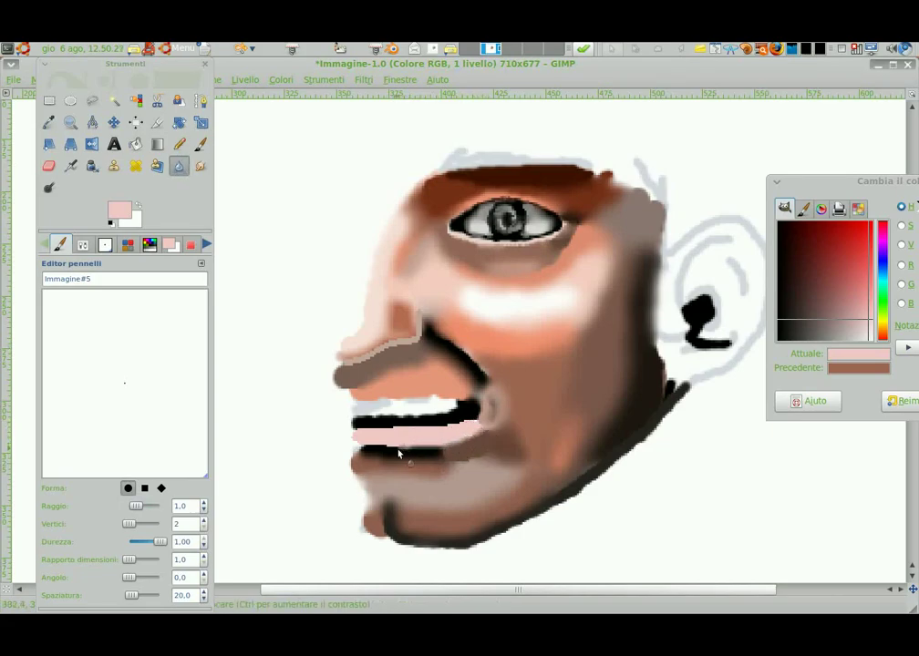
left_click_drag(418, 453, 473, 431)
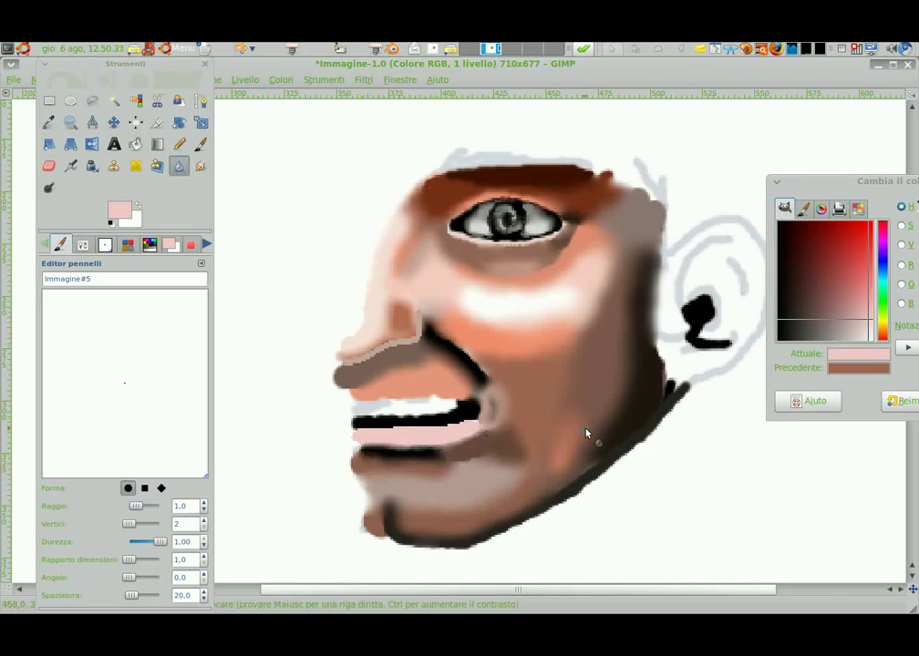
key("p")
left_click(286, 356, "ctrl")
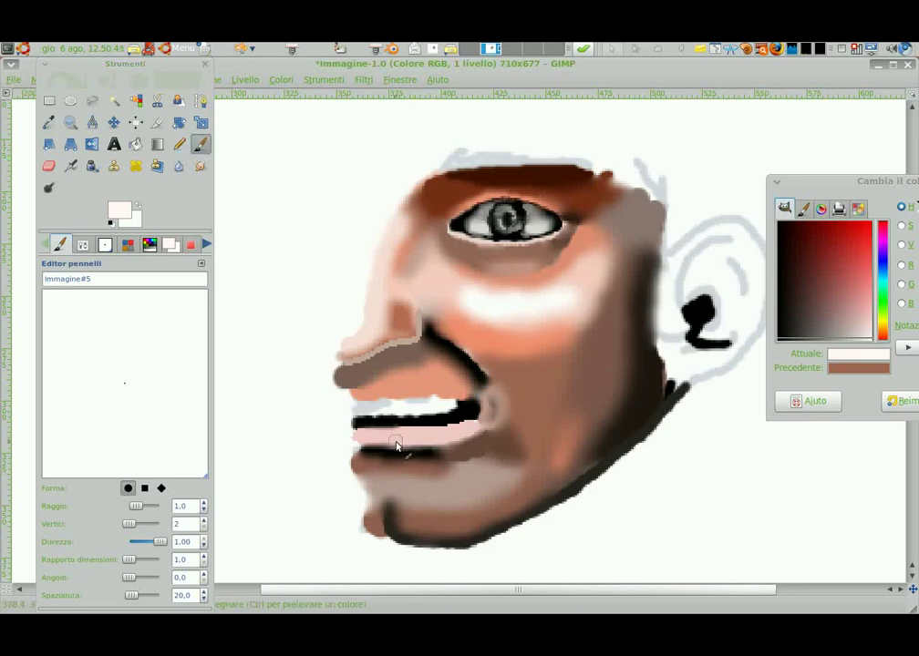
Fill the upper lip with dark maroon and blur its lower edge
left_click_drag(383, 437, 475, 434)
left_click(812, 270)
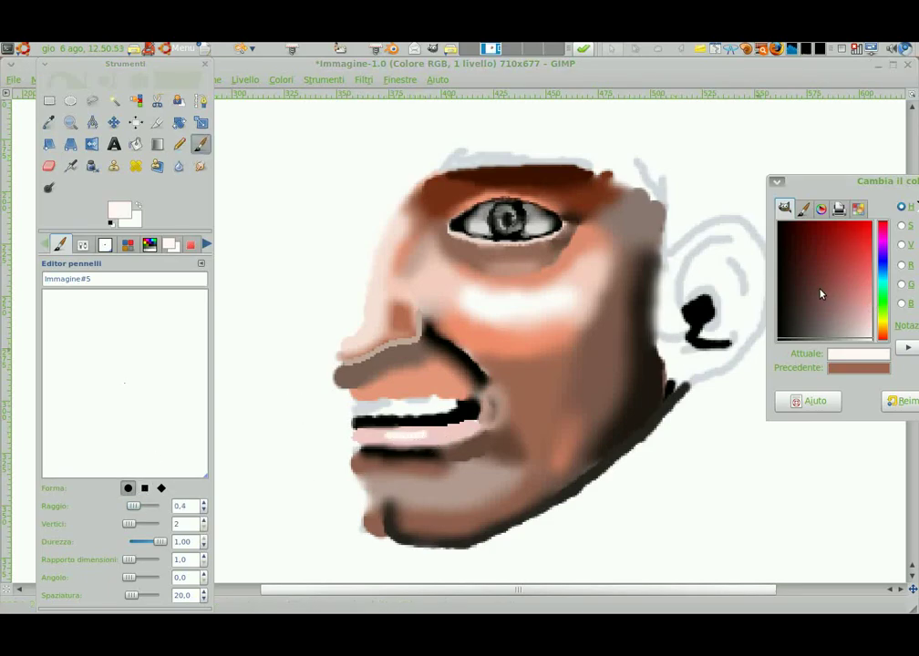
left_click_drag(357, 401, 459, 408)
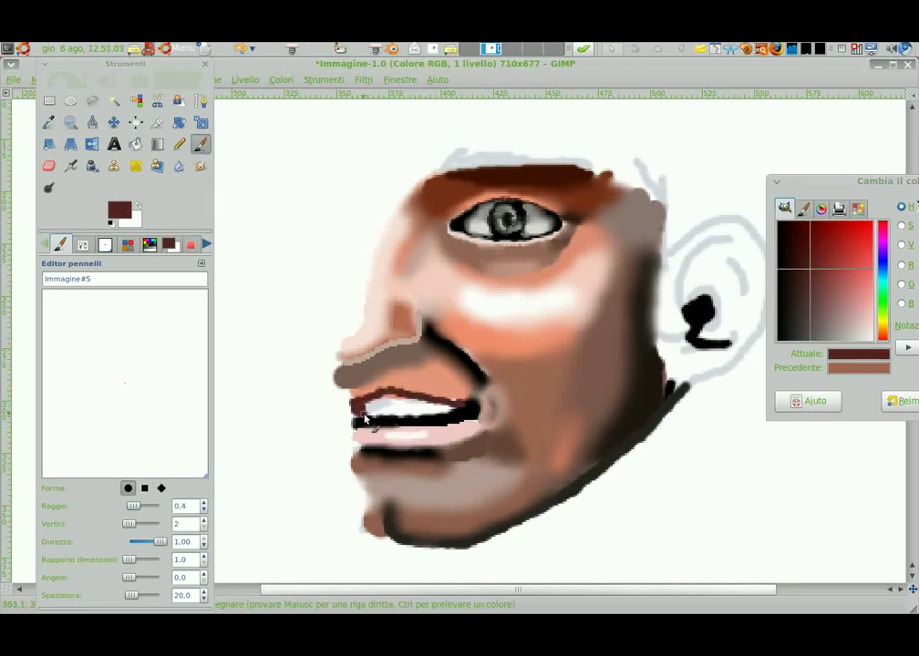
left_click_drag(364, 418, 394, 412)
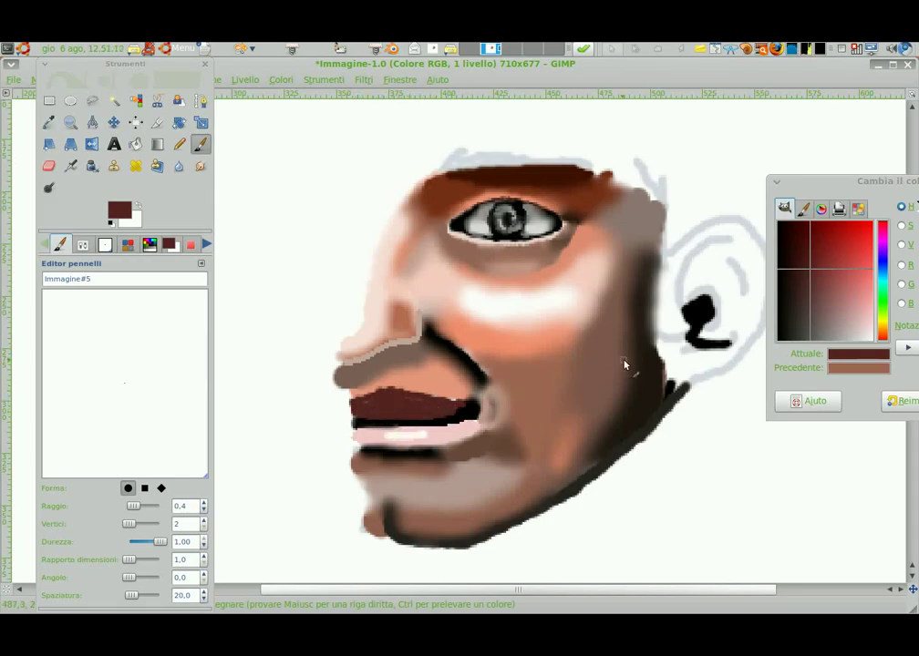
left_click(826, 297)
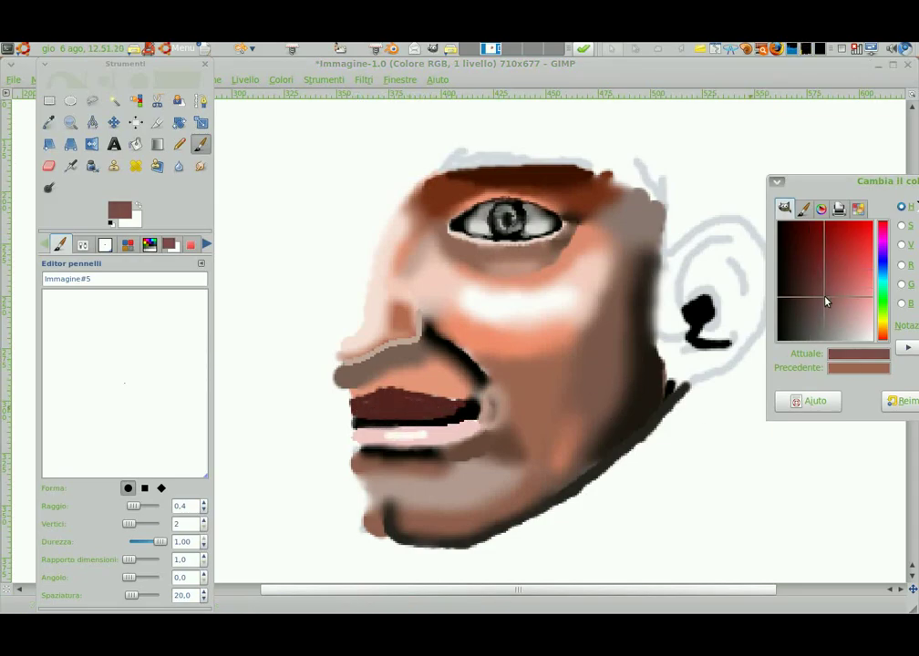
left_click(178, 165)
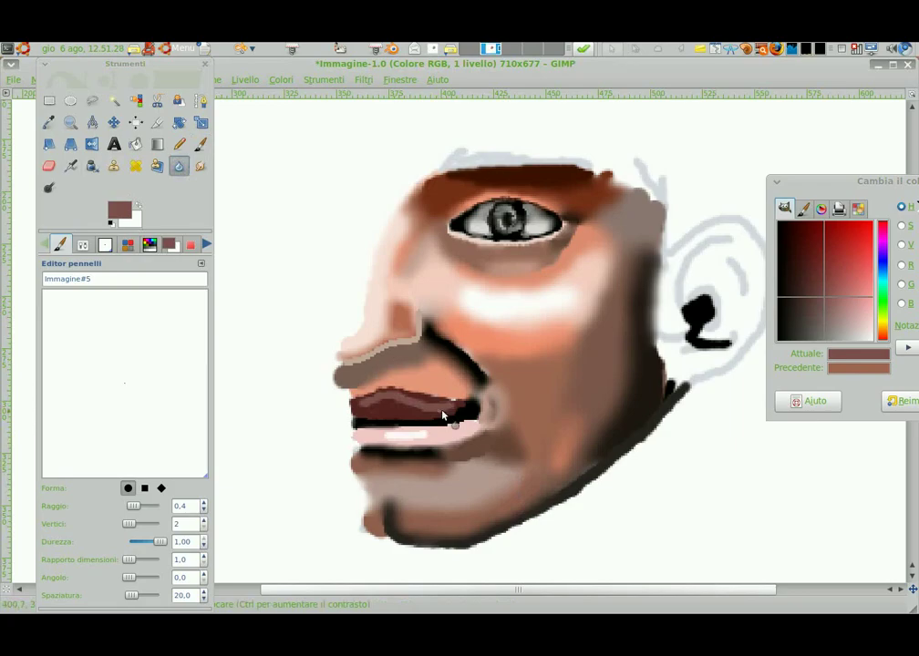
left_click_drag(396, 407, 467, 416)
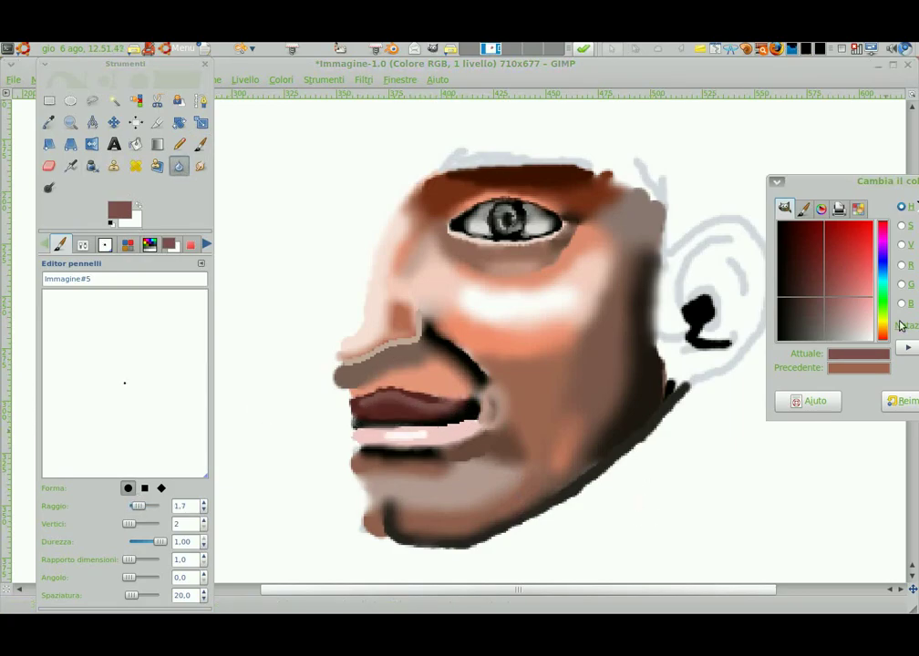
Switch to white and open the round Circle (19) brush for editing
left_click(780, 225)
left_click(178, 143)
left_click(201, 145)
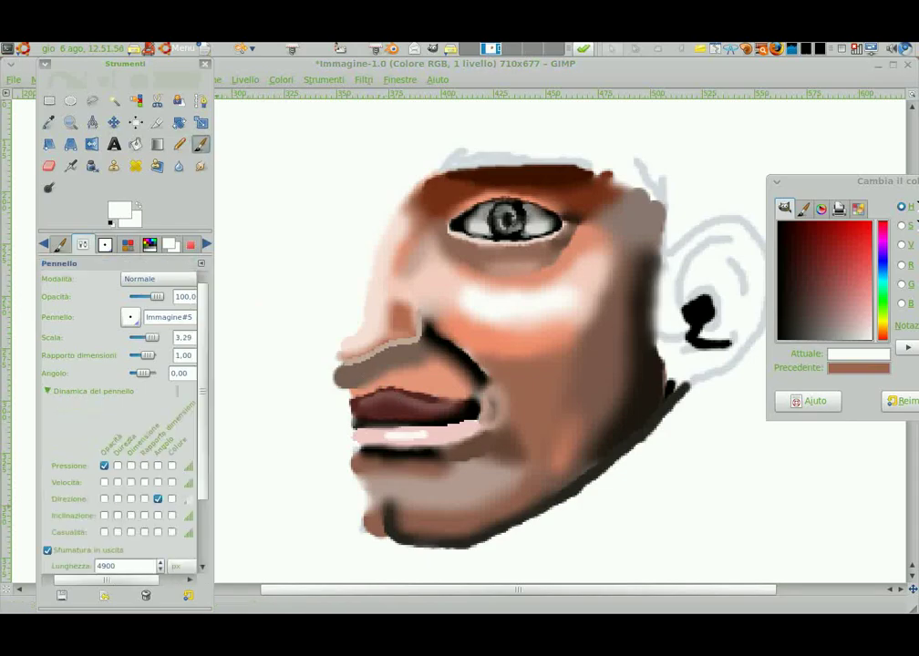
left_click(105, 245)
left_click(52, 375)
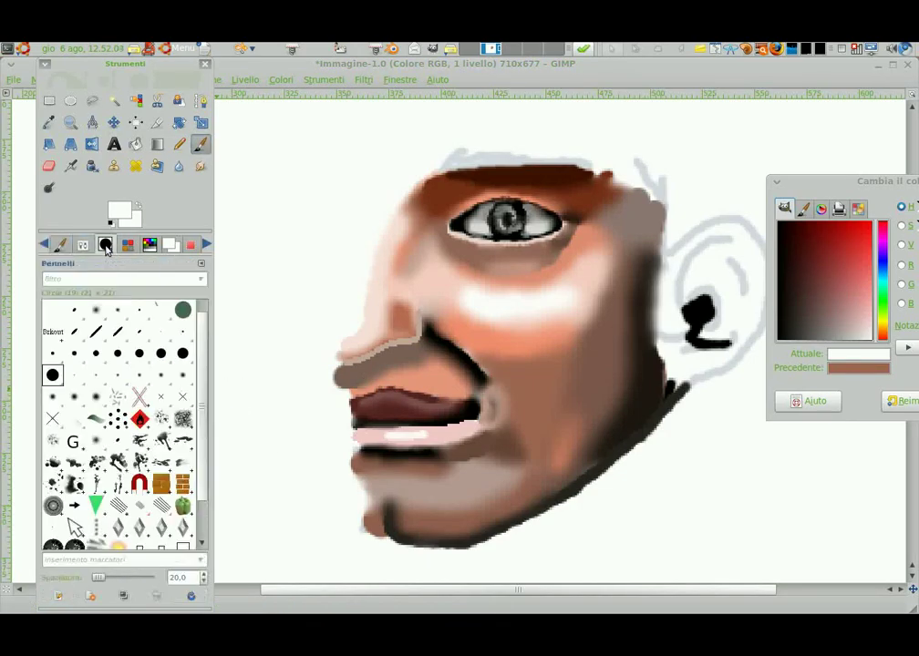
double_click(183, 354)
Choose a tiny paintbrush brush and set the Blur tool radius to 1.7
left_click(61, 244)
left_click(130, 316)
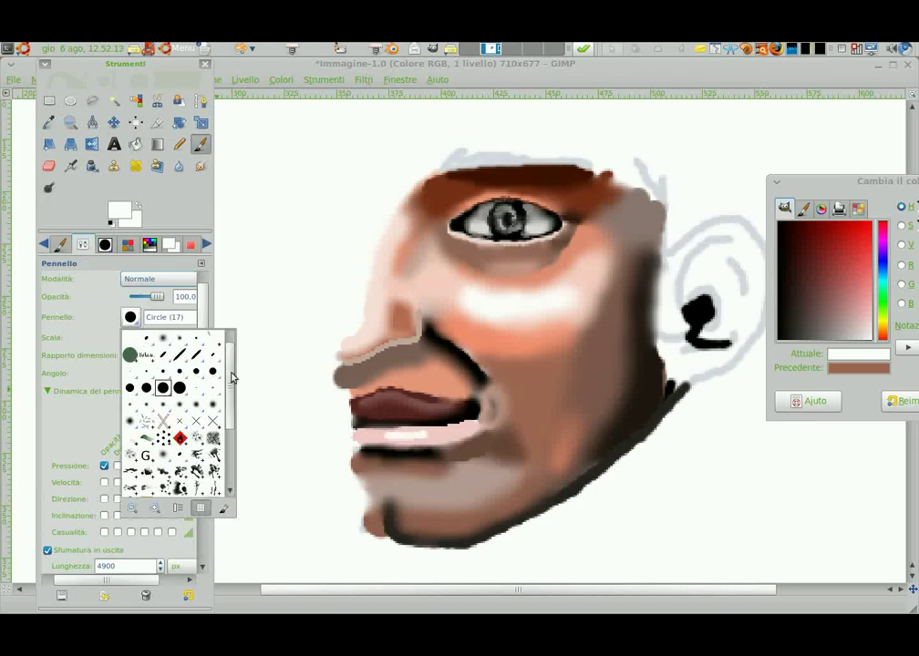
left_click(166, 366)
left_click(131, 317)
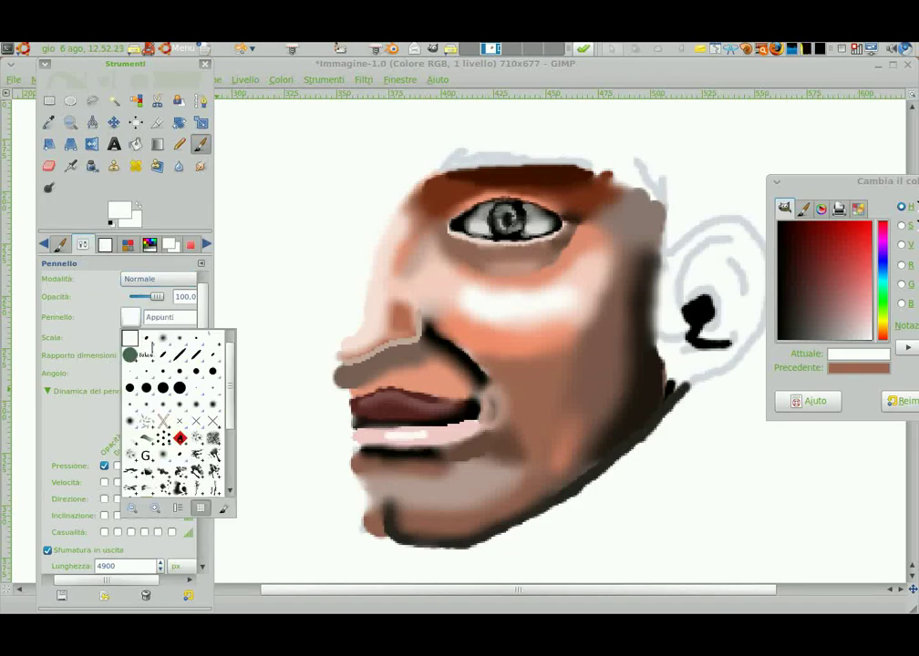
left_click(179, 339)
left_click(105, 245)
left_click(60, 596)
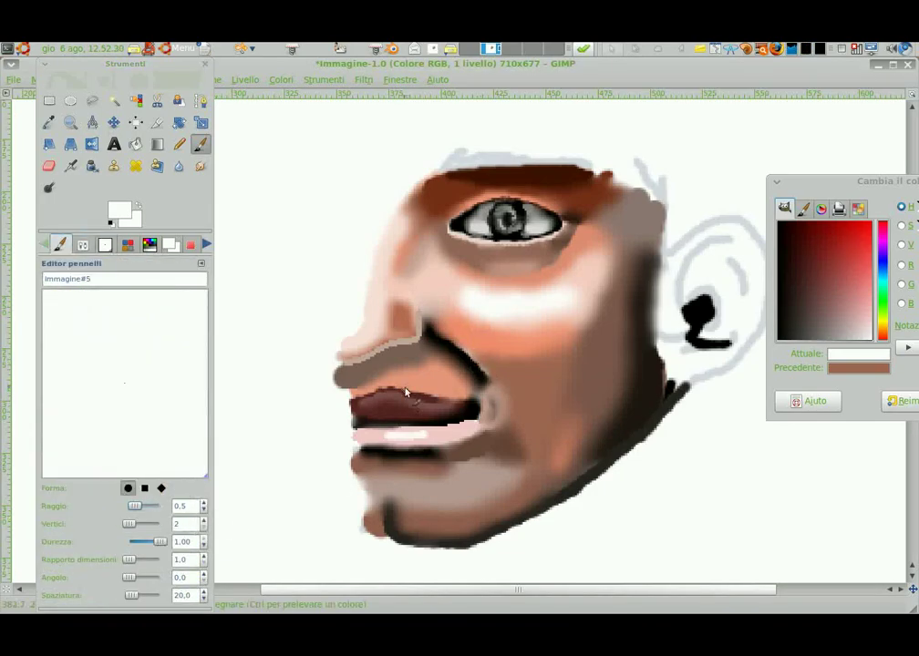
left_click(179, 166)
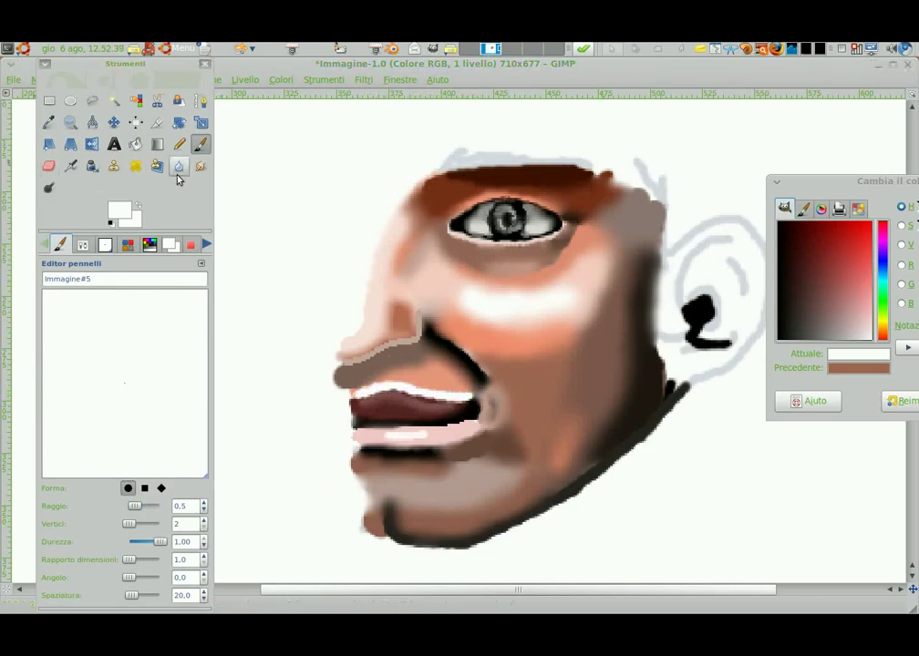
left_click_drag(134, 506, 138, 506)
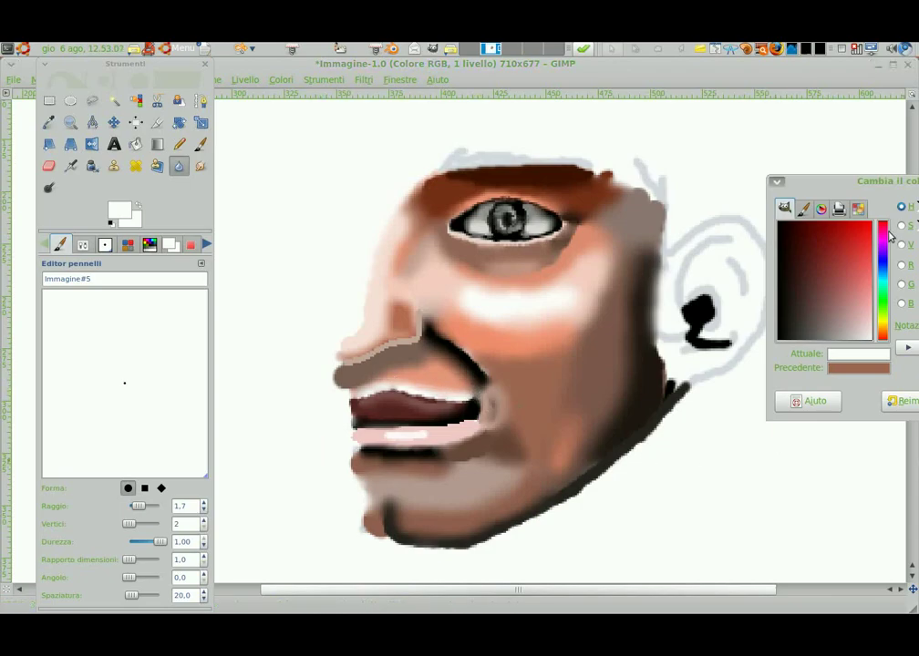
Paint salmon over the brow and in a hair arc curving over the head
scroll(474, 395, "up", 5)
left_click(747, 359)
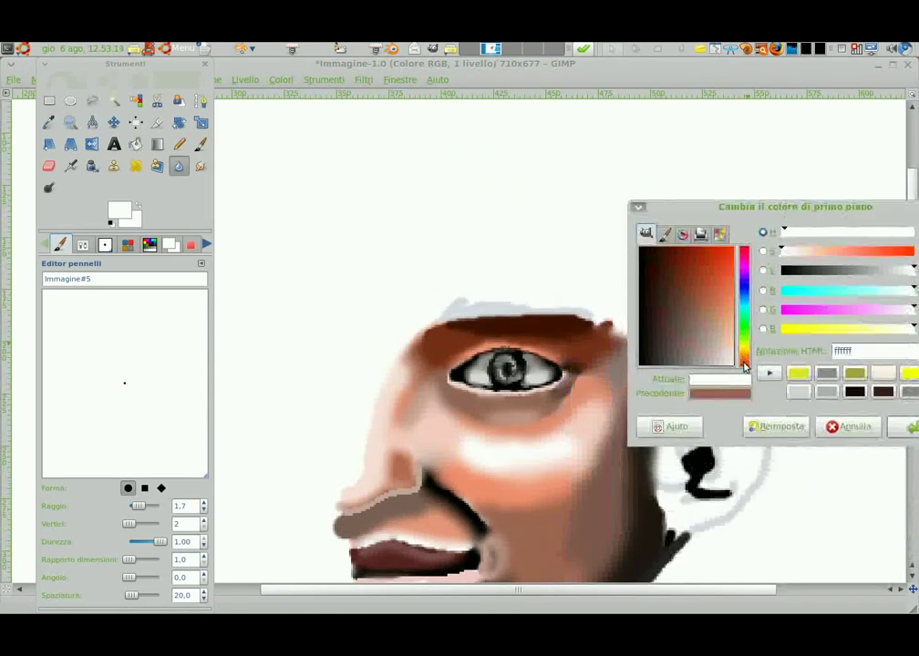
key("n")
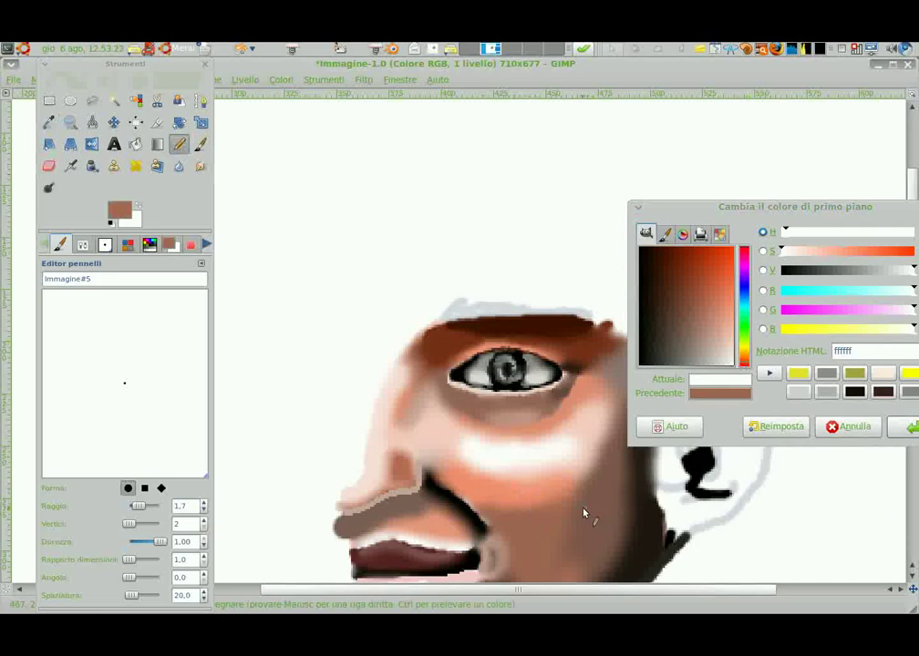
left_click(722, 310)
left_click_drag(775, 207, 834, 162)
key("p")
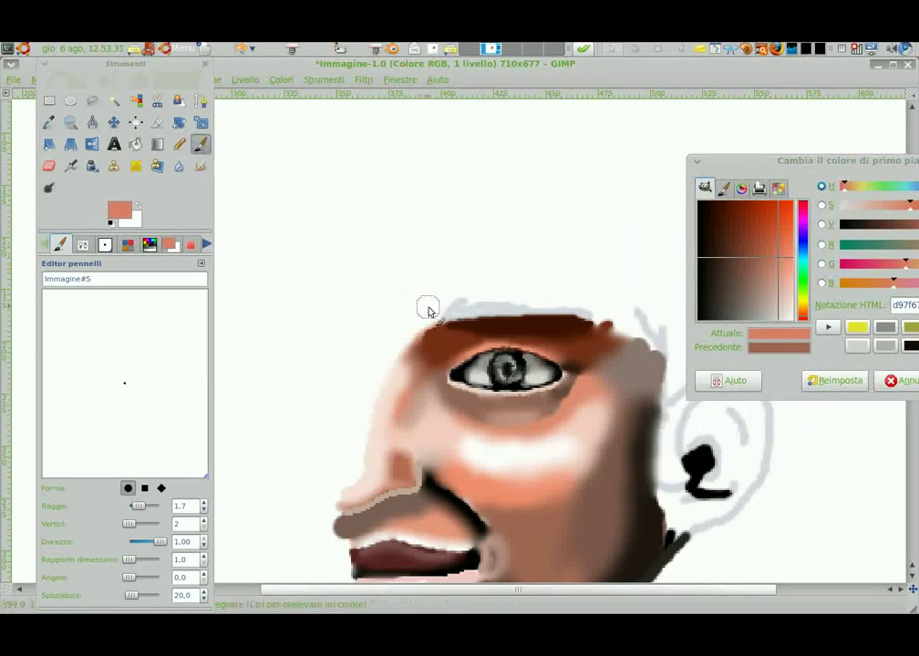
mouse_move(429, 311)
left_mouse_down()
mouse_move(538, 297)
mouse_move(435, 314)
mouse_move(527, 307)
mouse_move(578, 321)
left_mouse_up()
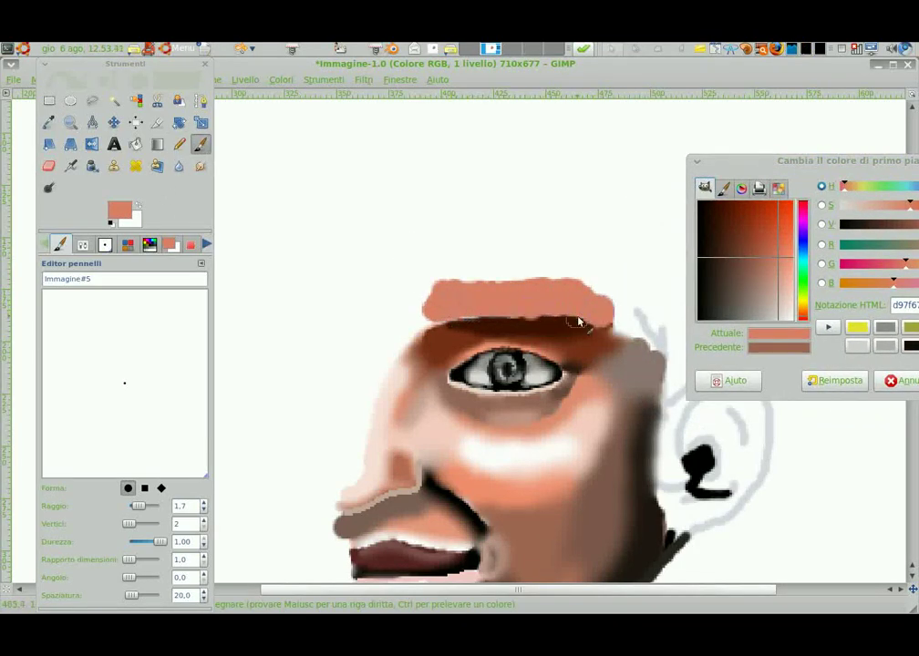
left_click_drag(794, 160, 377, 511)
mouse_move(679, 328)
left_mouse_down()
mouse_move(632, 189)
mouse_move(553, 137)
mouse_move(408, 129)
left_mouse_up()
left_click_drag(438, 511, 871, 148)
Add a pale pink band above the brow and grey-brown temple, smudged together
left_click(806, 318)
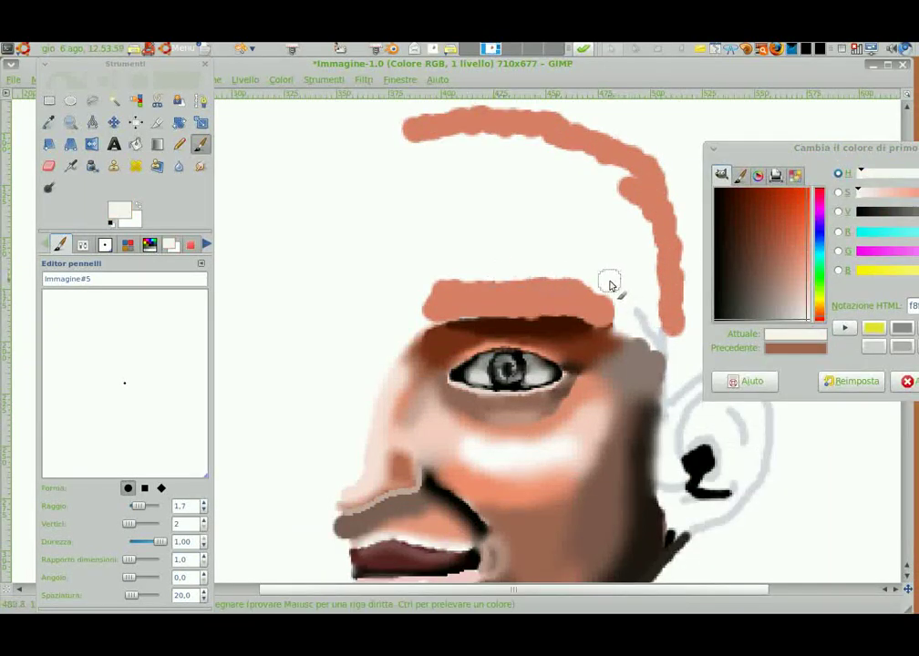
mouse_move(615, 273)
left_mouse_down()
mouse_move(456, 273)
mouse_move(417, 318)
left_mouse_up()
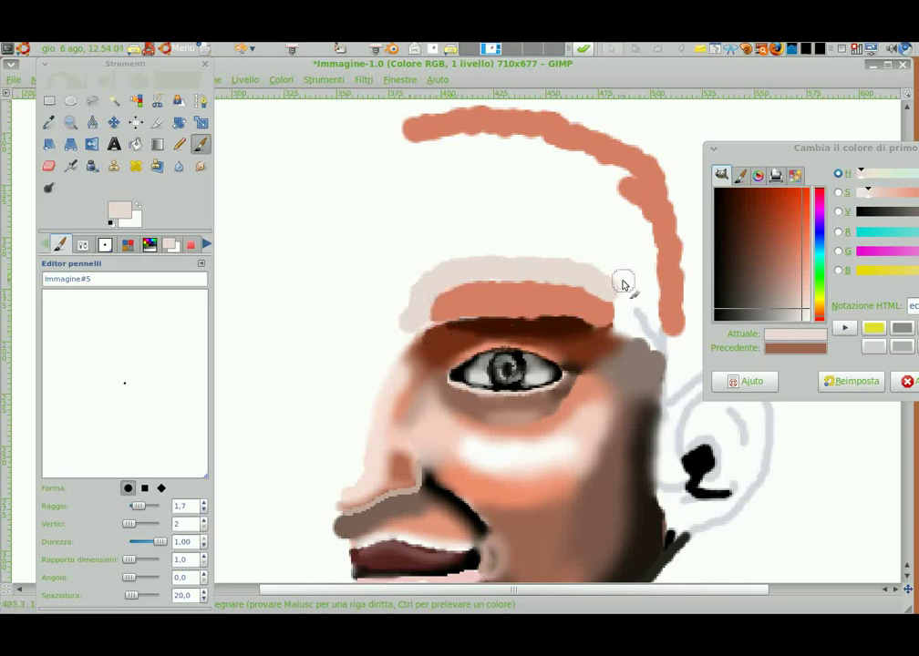
left_click(766, 278)
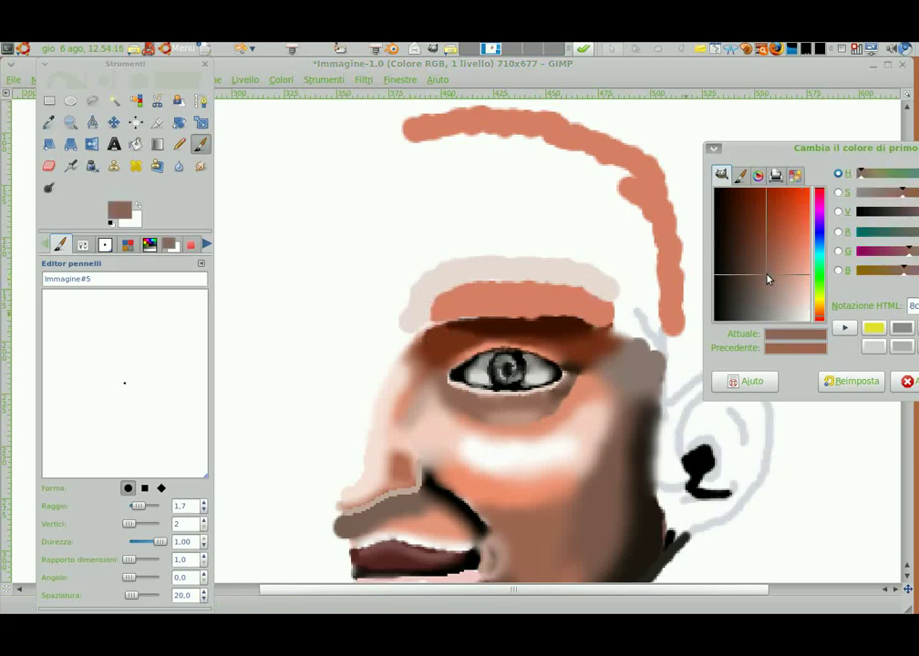
mouse_move(620, 310)
left_mouse_down()
mouse_move(622, 292)
mouse_move(642, 293)
left_mouse_up()
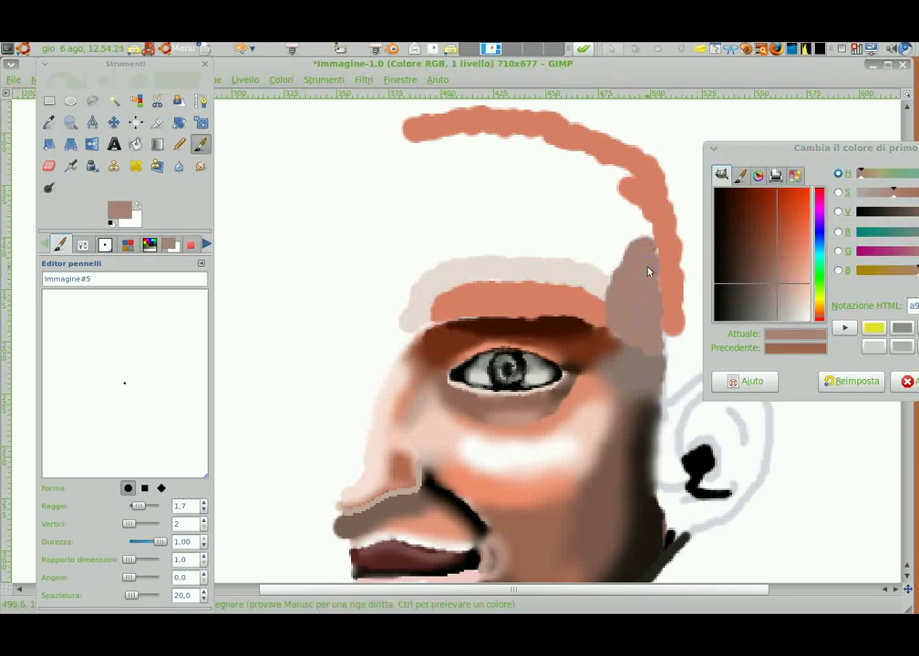
left_click_drag(811, 148, 807, 82)
left_click(179, 166)
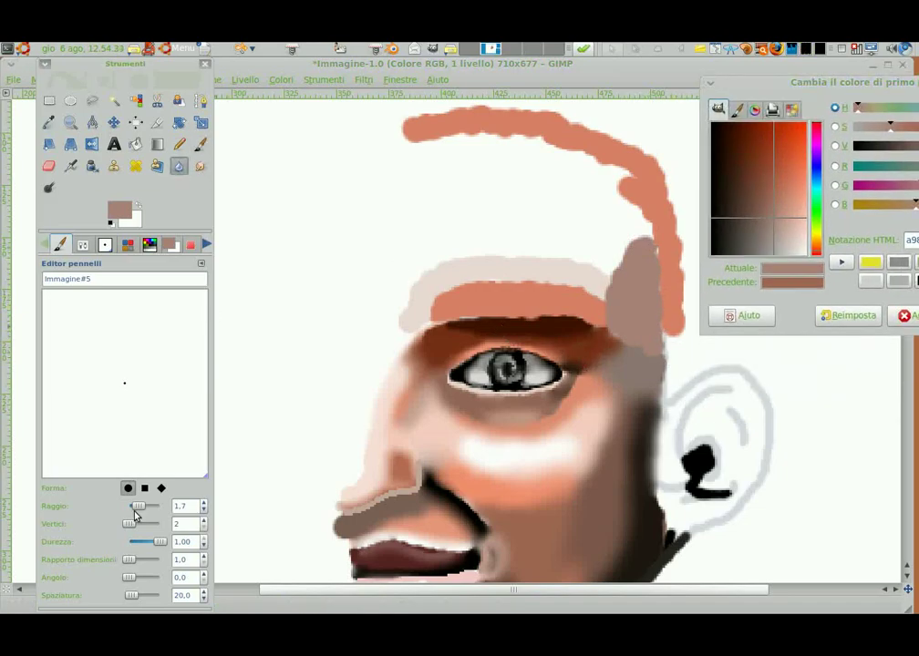
mouse_move(640, 354)
left_mouse_down()
mouse_move(430, 303)
mouse_move(463, 312)
mouse_move(396, 283)
left_mouse_up()
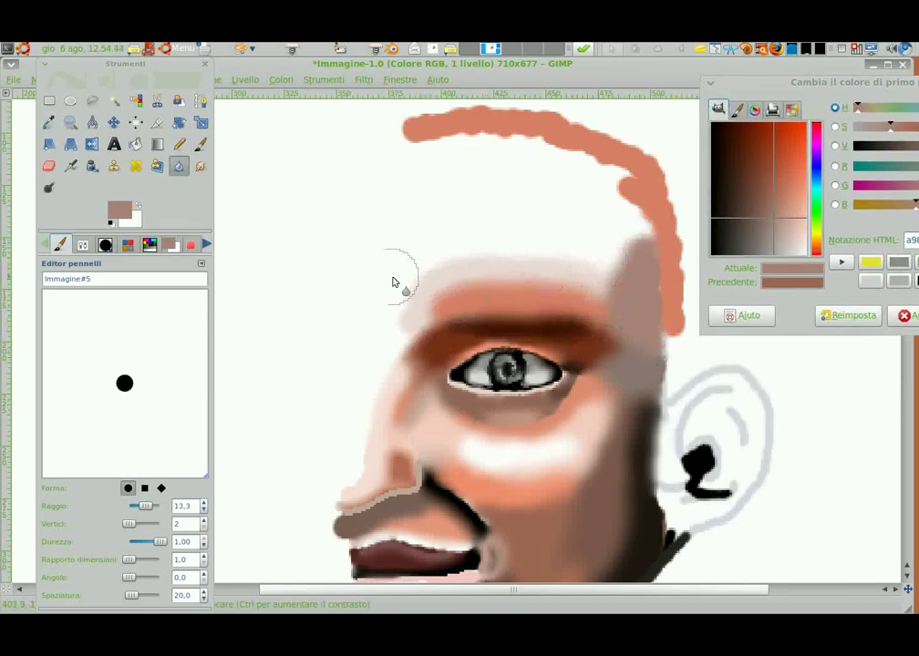
right_click(148, 244)
left_click(169, 395)
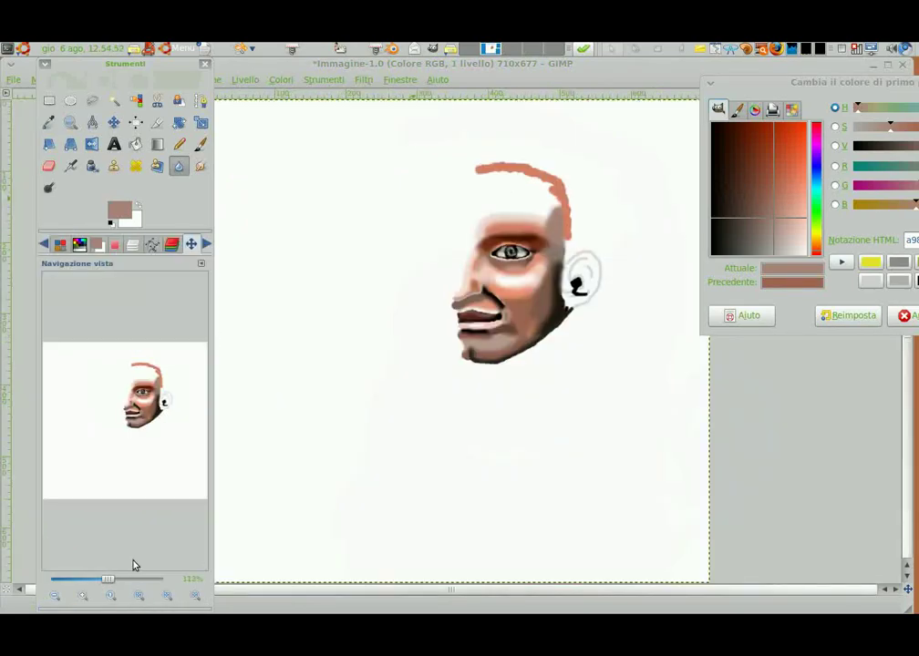
Zoom the view in on the ear
left_click(70, 124)
left_click(132, 244)
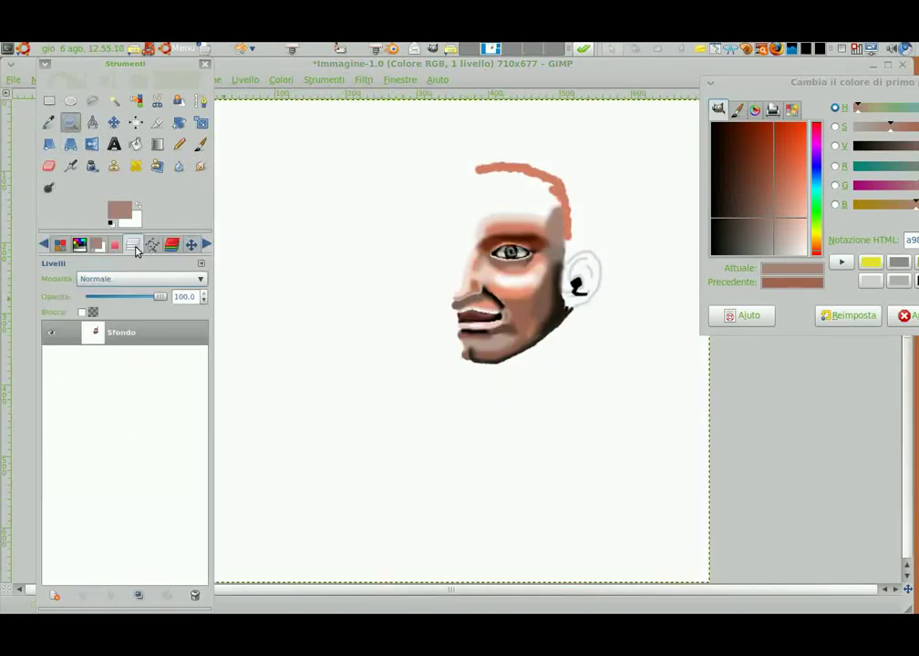
left_click(142, 597)
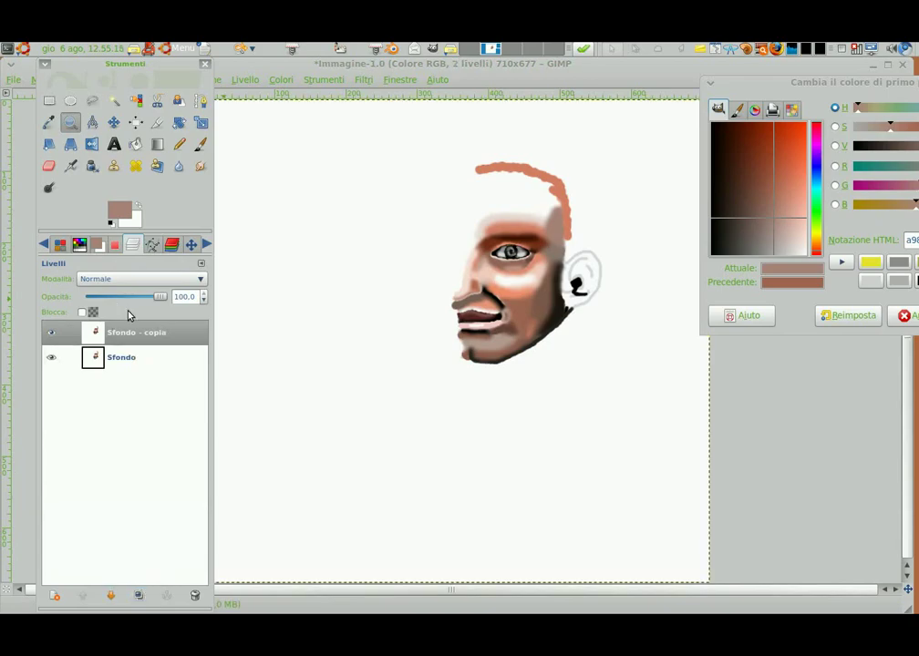
key("ctrl+z")
left_click_drag(504, 221, 689, 381)
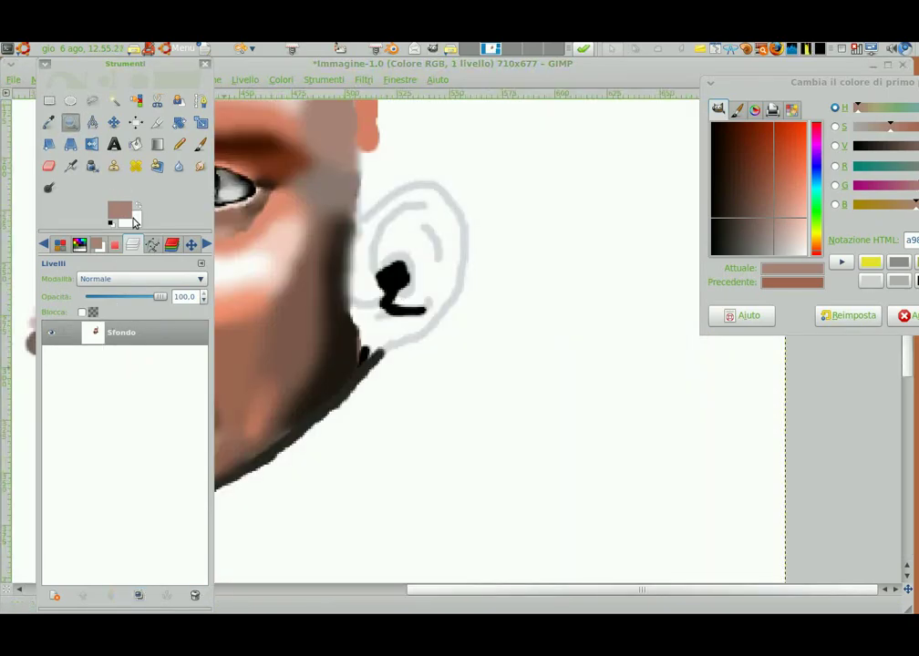
Paint a pale pink stroke beside the ear and outline the ear in brown
double_click(200, 144)
left_click(132, 318)
left_click(200, 504)
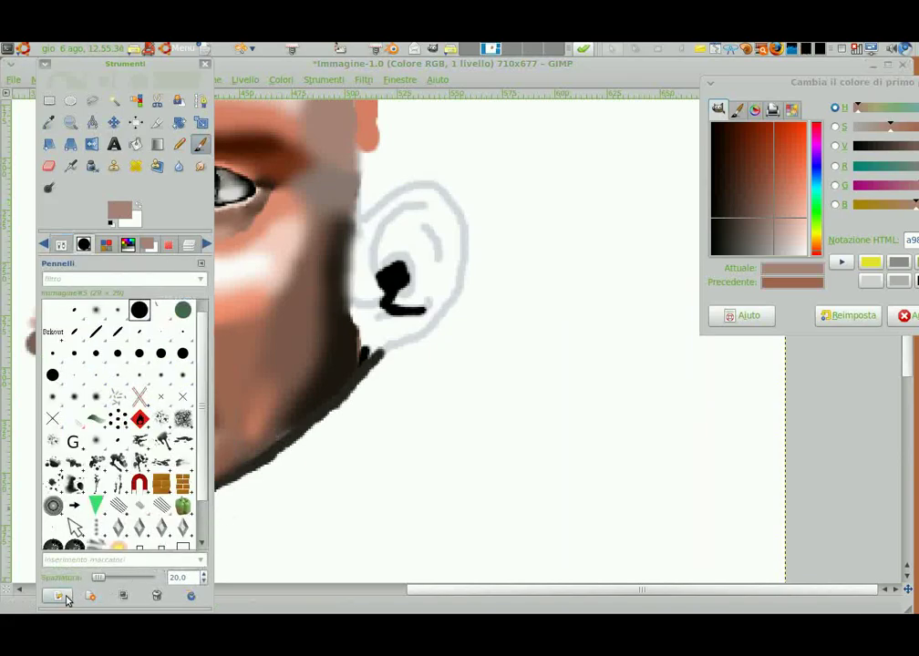
left_click(58, 597)
left_click(791, 225)
left_click_drag(360, 233, 390, 201)
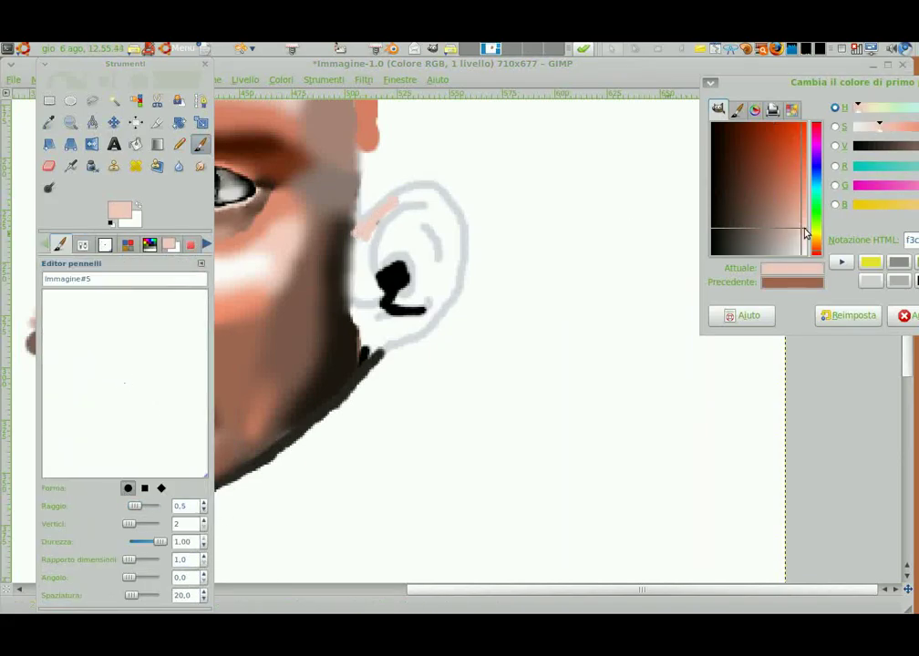
left_click(766, 210)
mouse_move(363, 238)
left_mouse_down()
mouse_move(416, 192)
mouse_move(463, 273)
mouse_move(375, 348)
left_mouse_up()
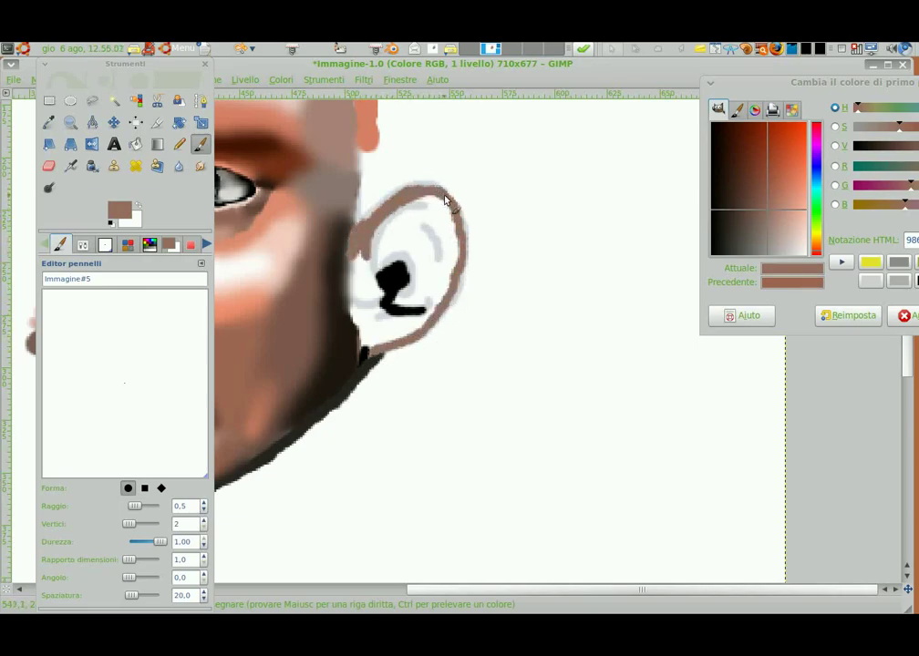
Fill the inner ear with pale pink and paint black shadows inside it
left_click(369, 292, "ctrl")
left_click_drag(366, 296, 364, 265)
left_click(392, 274, "ctrl")
mouse_move(421, 202)
left_mouse_down()
mouse_move(387, 224)
mouse_move(378, 259)
mouse_move(431, 302)
left_mouse_up()
left_click(373, 352, "ctrl")
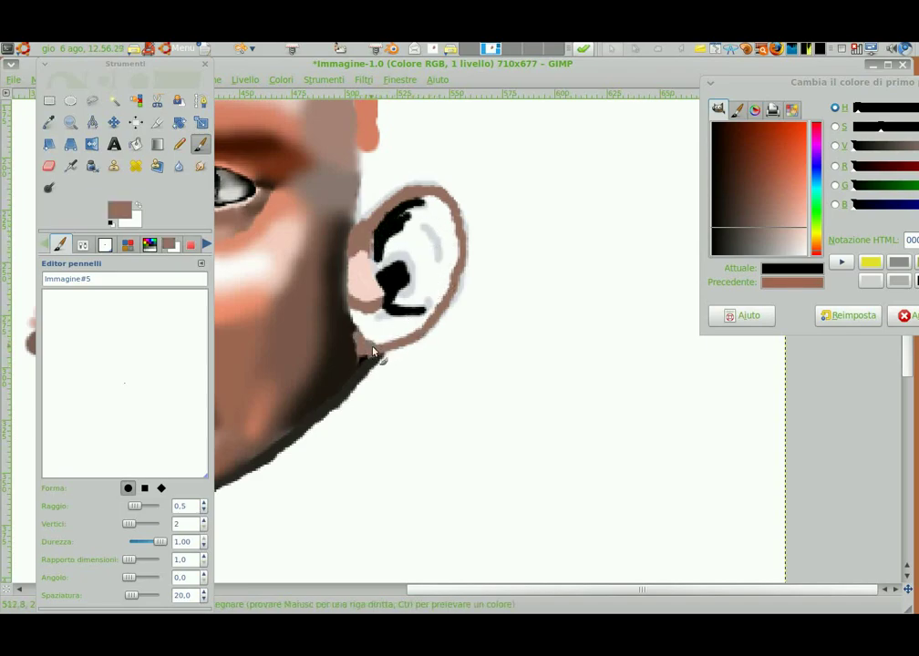
left_click(365, 290, "ctrl")
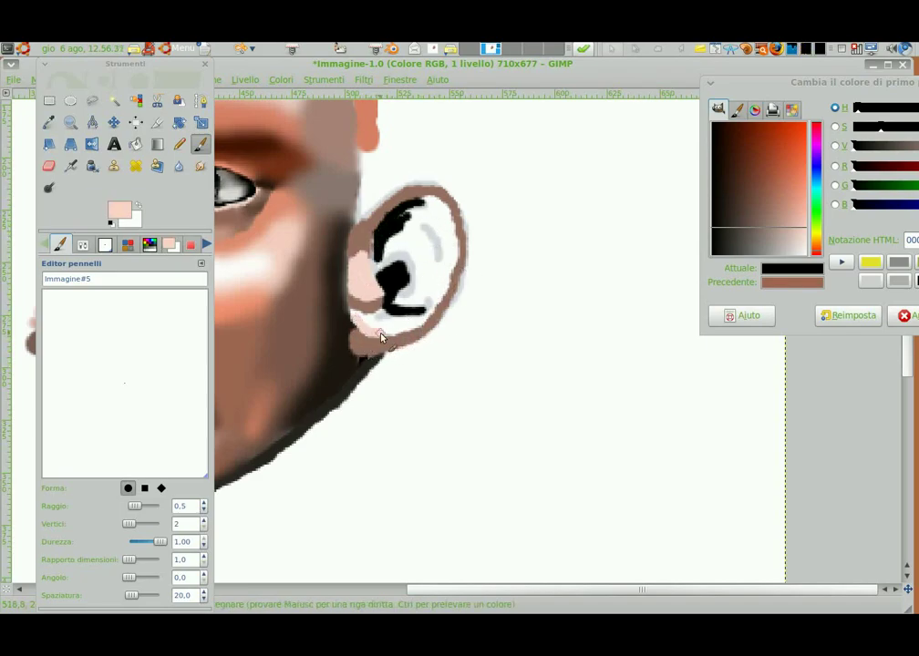
left_click_drag(358, 318, 381, 322)
mouse_move(405, 252)
left_mouse_down()
mouse_move(430, 242)
mouse_move(437, 318)
mouse_move(446, 214)
left_mouse_up()
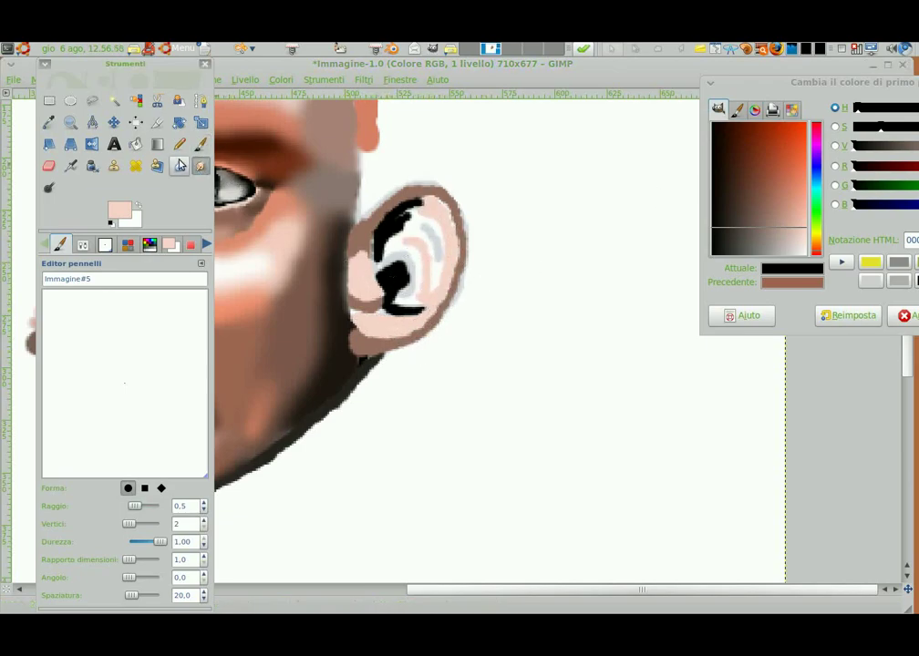
key("shift+u")
Paint dark brown folds inside the ear, then lighten the brown to a softer shade
key("p")
left_click(365, 347, "ctrl")
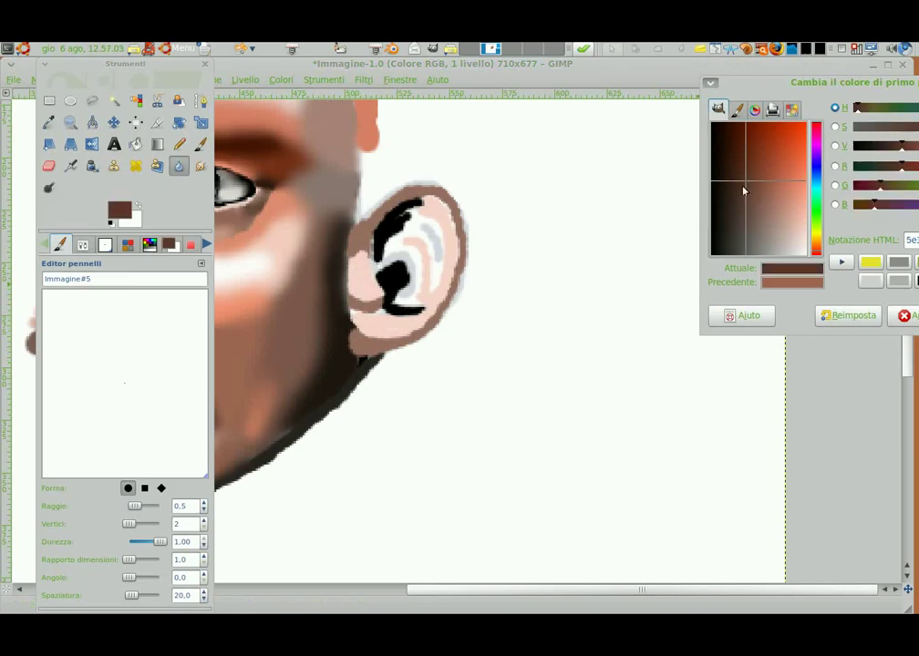
mouse_move(386, 246)
left_mouse_down()
mouse_move(415, 267)
mouse_move(423, 292)
mouse_move(437, 274)
mouse_move(429, 223)
mouse_move(444, 269)
mouse_move(415, 223)
left_mouse_up()
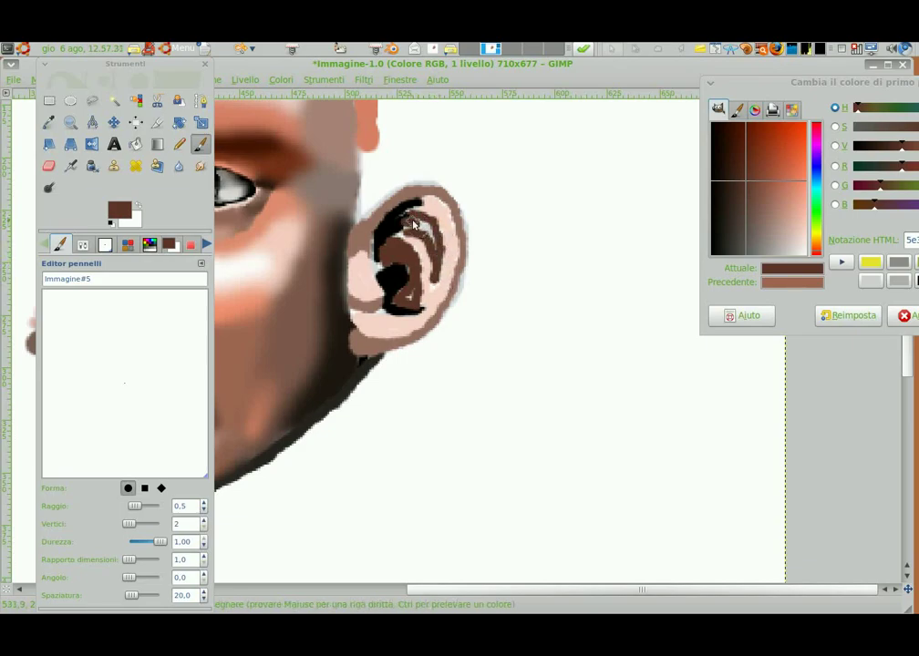
left_click_drag(763, 197, 760, 223)
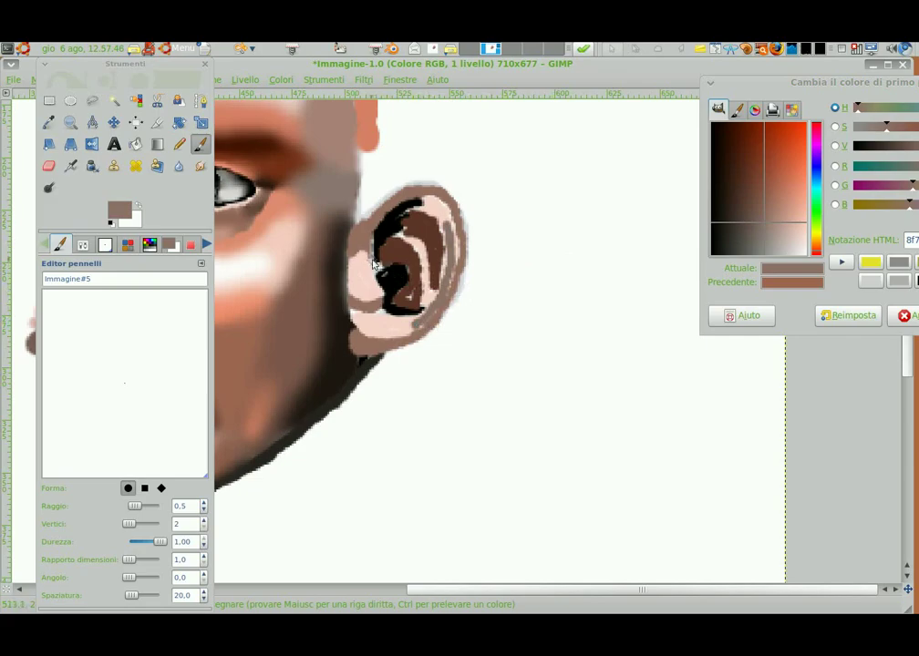
Blur the ear's dark strokes and the earlobe's lower edge with a 2.9 radius blur brush
left_click(179, 166)
left_click_drag(134, 506, 138, 506)
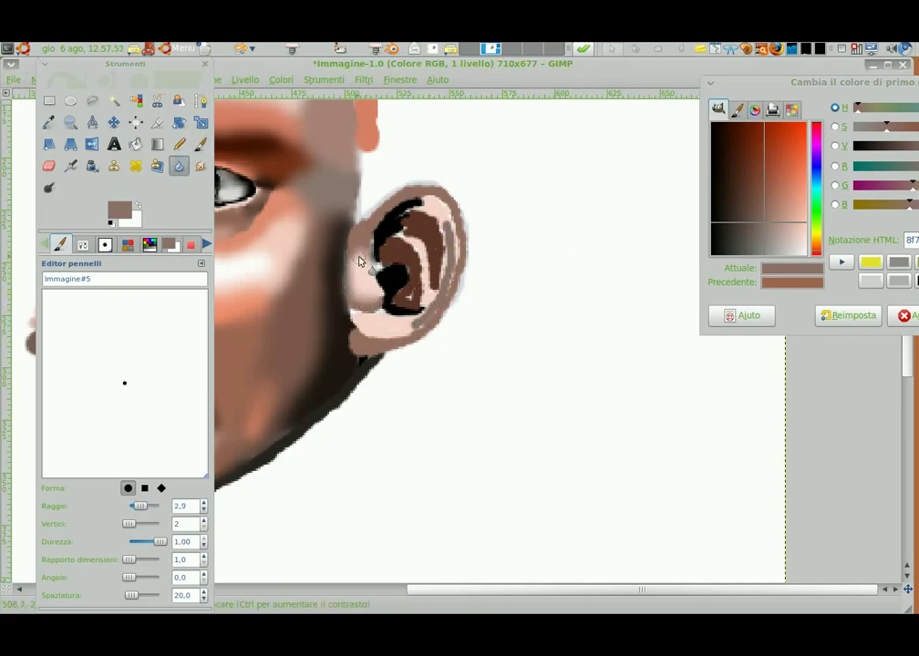
mouse_move(360, 261)
left_mouse_down()
mouse_move(383, 210)
mouse_move(420, 199)
mouse_move(456, 205)
mouse_move(421, 326)
left_mouse_up()
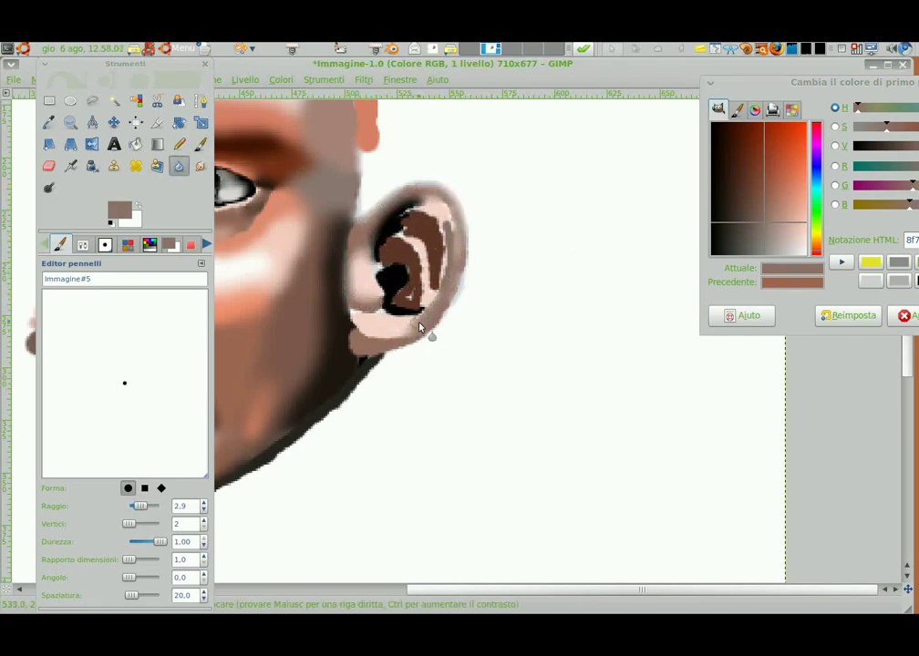
left_click_drag(392, 235, 439, 276)
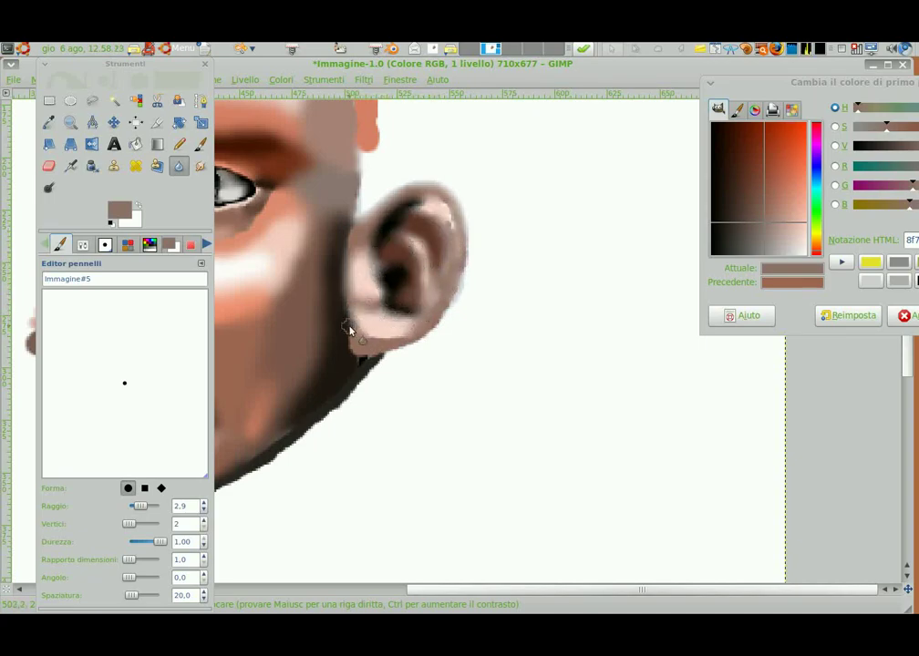
left_click_drag(349, 330, 363, 349)
Set up a fine Paintbrush (radius 0.3) in light pink for highlights, with side panels hidden
left_click(782, 239)
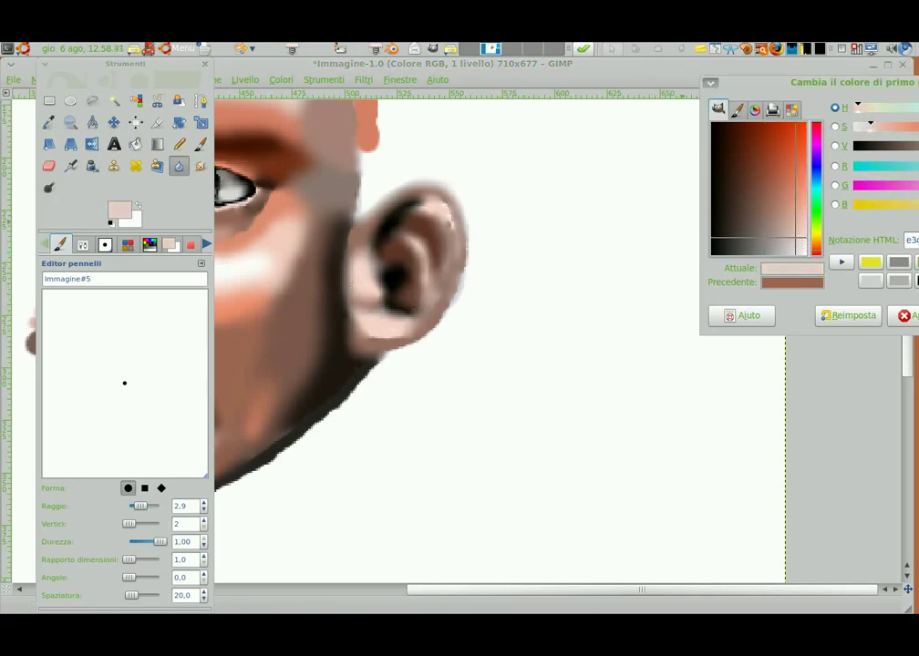
key("p")
left_click(785, 239)
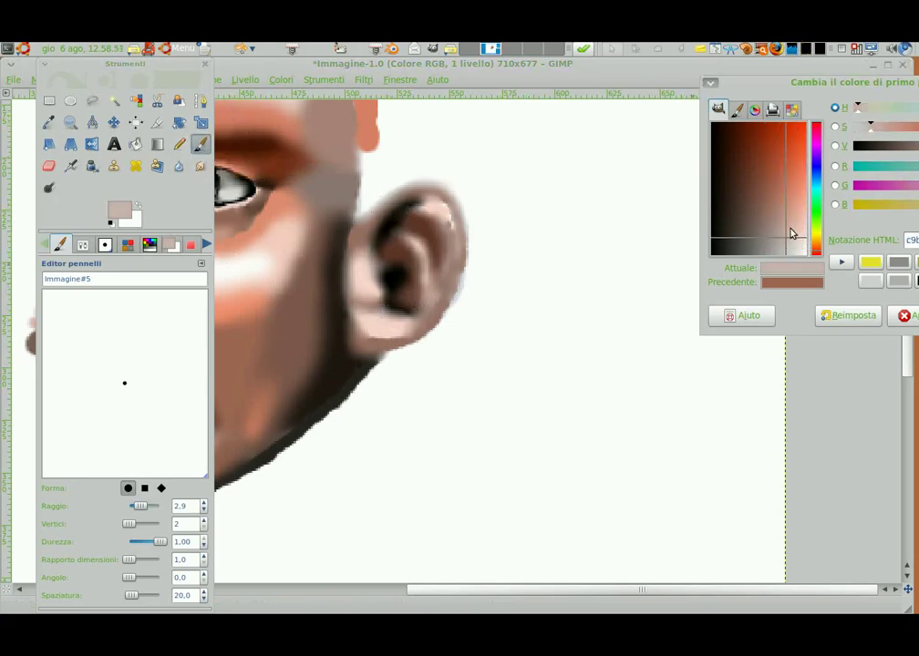
left_click(780, 244)
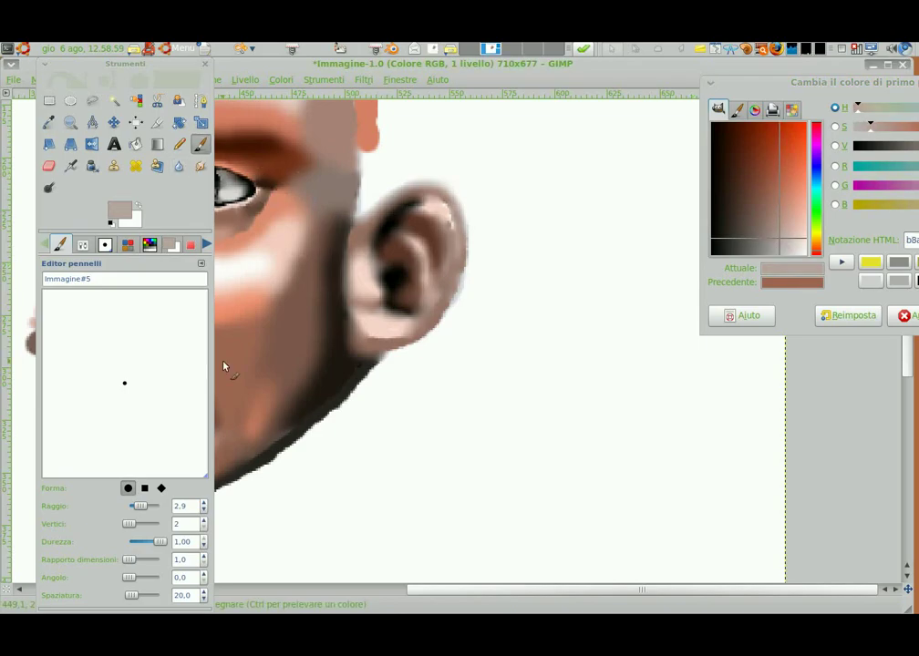
key("bracketleft")
left_click(372, 216, "ctrl")
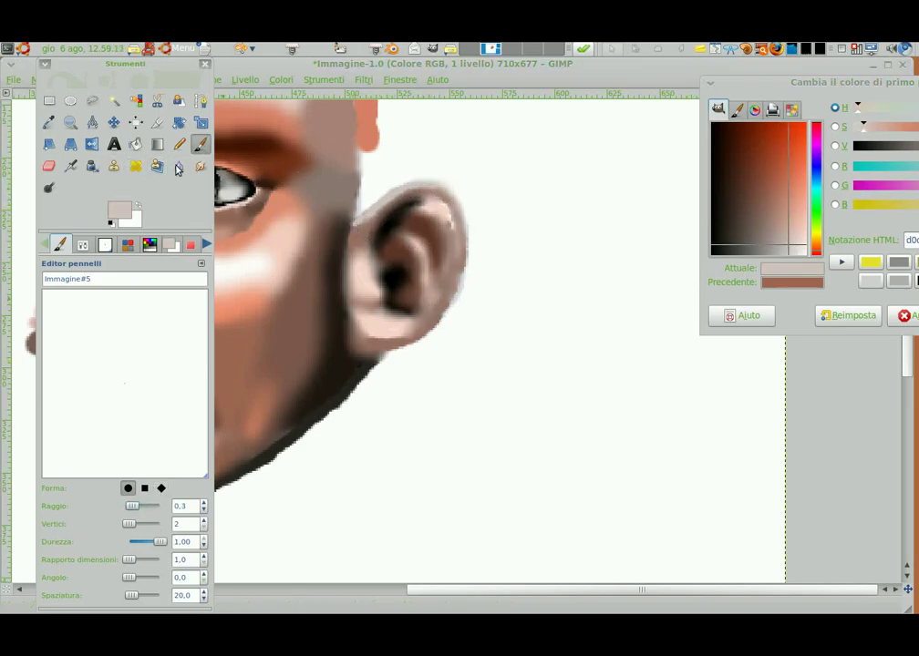
key("Tab")
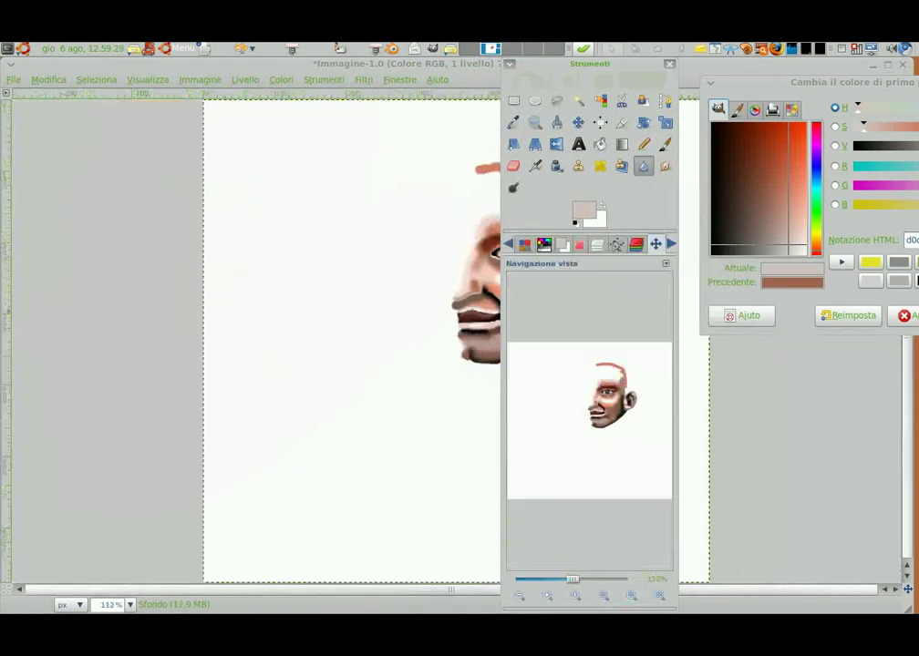
Duplicate the face layer, add transparency, and delete the copy's white background
left_click_drag(600, 63, 174, 63)
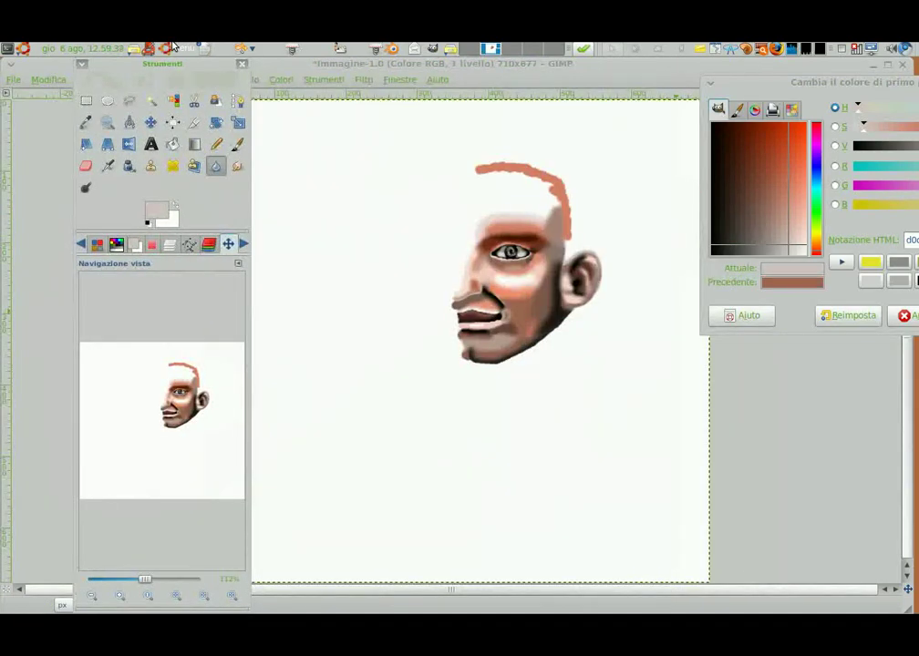
left_click(169, 245)
key("shift+ctrl+d")
left_click(151, 100)
left_click(400, 250)
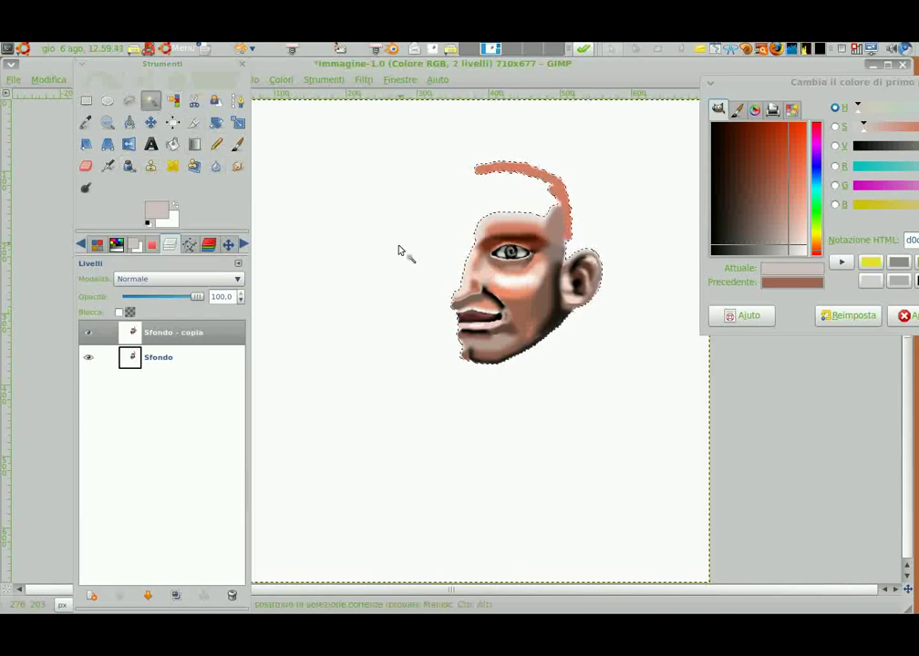
right_click(154, 331)
left_click(154, 321)
key("Delete")
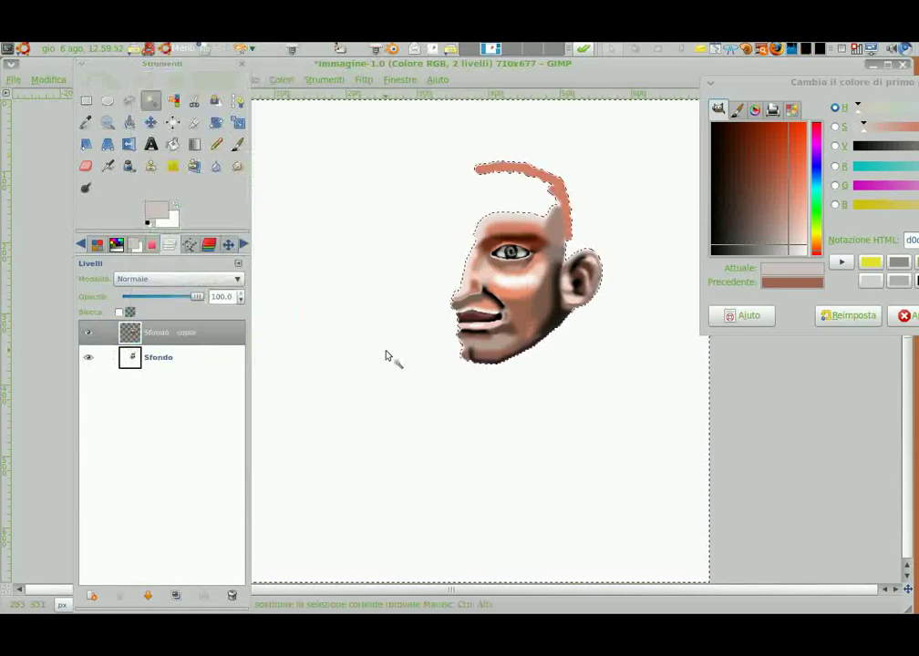
Flip the copy horizontally, align it beside the original, and place a vertical centre guide
mouse_move(182, 64)
left_mouse_down()
mouse_move(298, 109)
mouse_move(162, 96)
left_mouse_up()
left_click(106, 176)
left_click(353, 269)
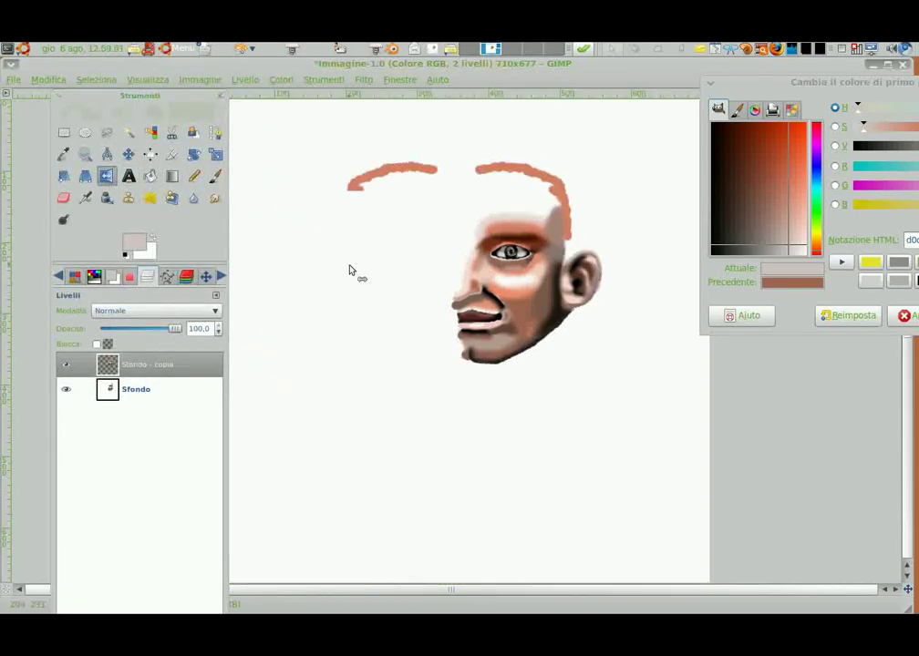
key("m")
left_click_drag(351, 269, 399, 296)
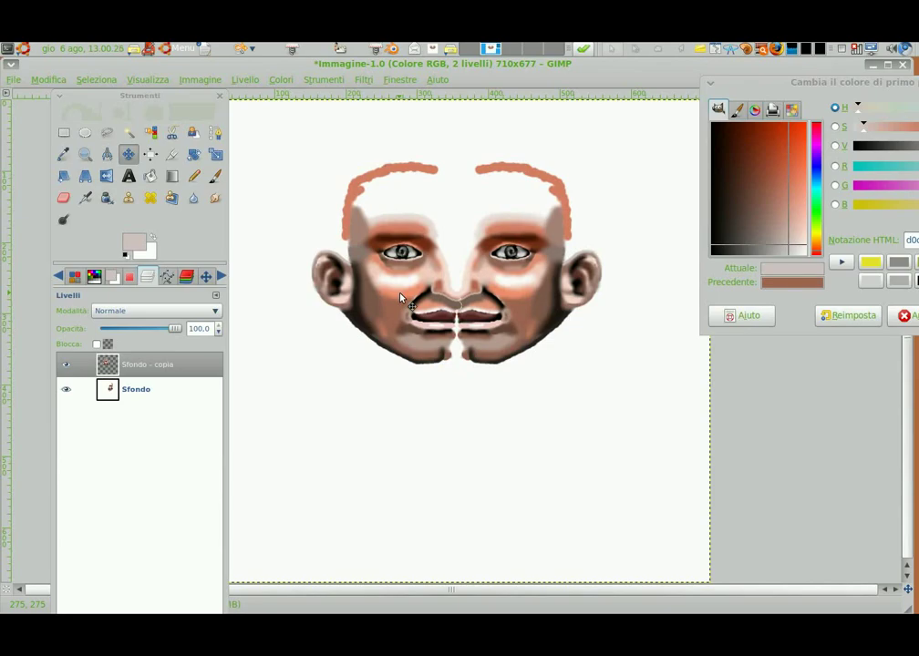
left_click_drag(399, 296, 426, 330)
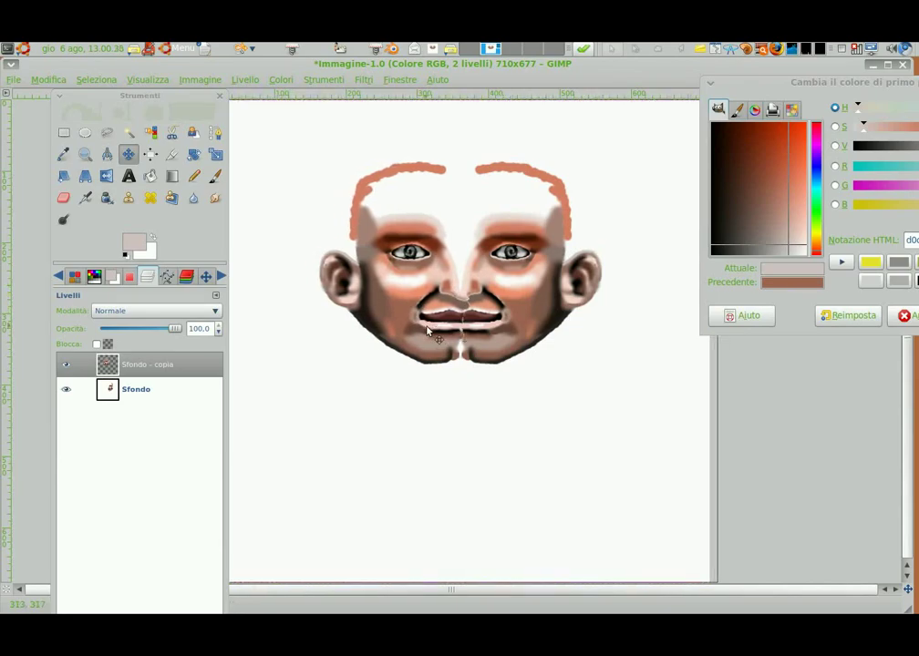
mouse_move(5, 171)
left_mouse_down()
mouse_move(461, 329)
mouse_move(424, 323)
mouse_move(412, 337)
left_mouse_up()
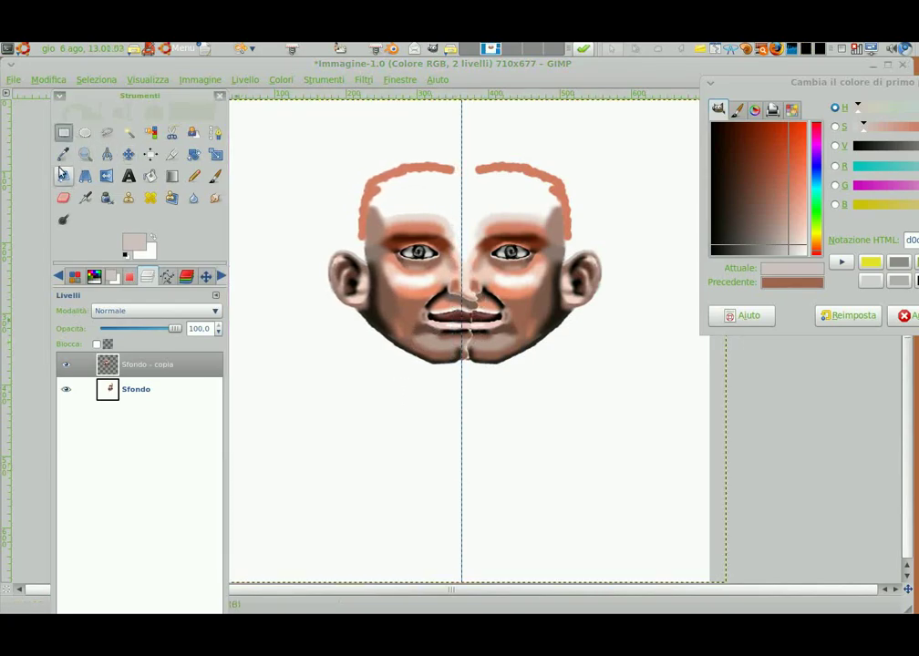
Nudge the centre guide slightly right and zoom in on the mouth and chin
left_click_drag(462, 433, 464, 433)
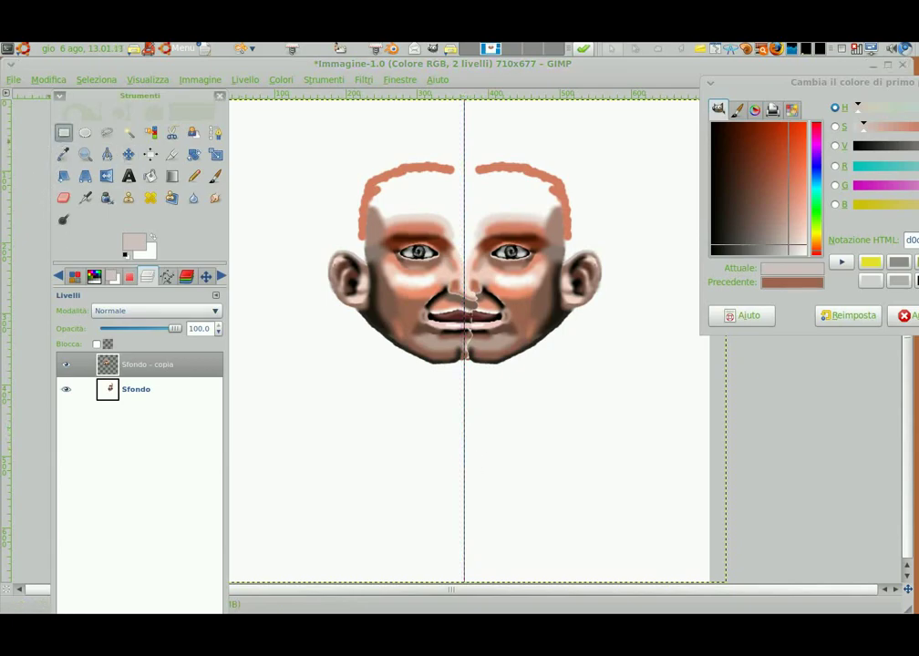
left_click_drag(465, 338, 541, 476)
key("Escape")
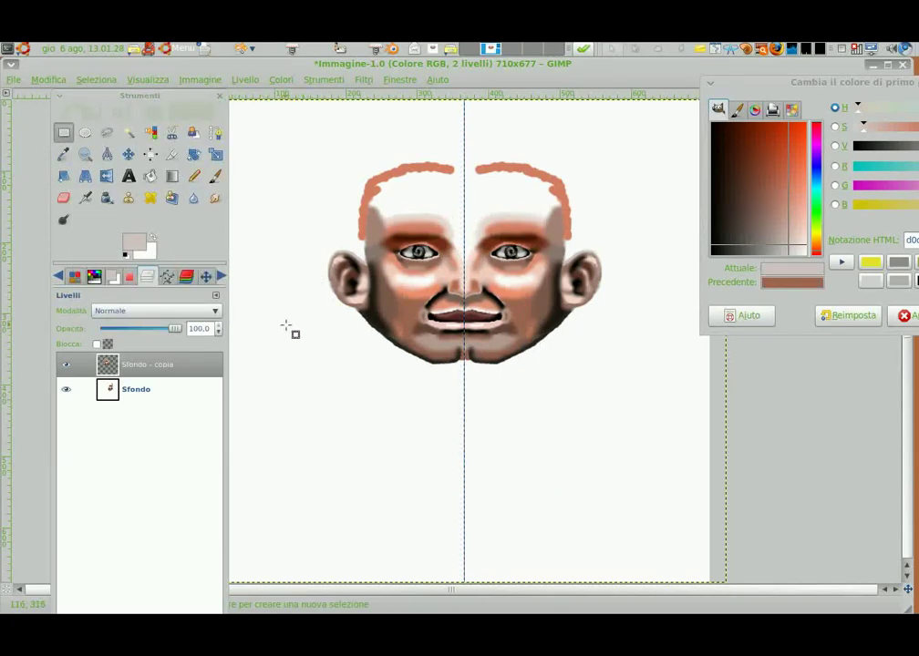
left_click(85, 154)
left_click_drag(374, 287, 580, 437)
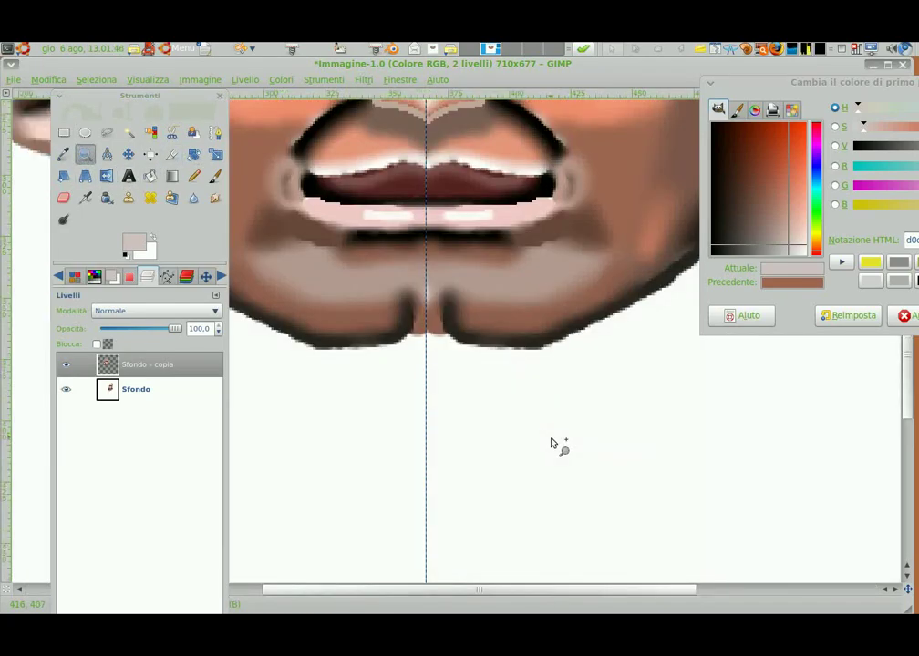
Paste the clipboard as a new layer, stretch a chin patch wider, and anchor it
left_click(49, 79)
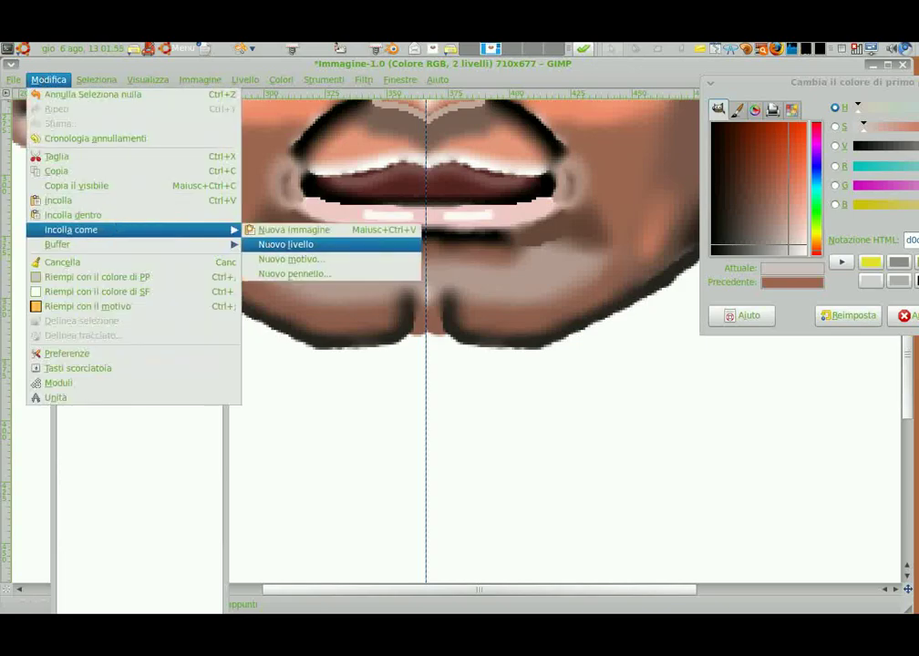
left_click(285, 244)
key("r")
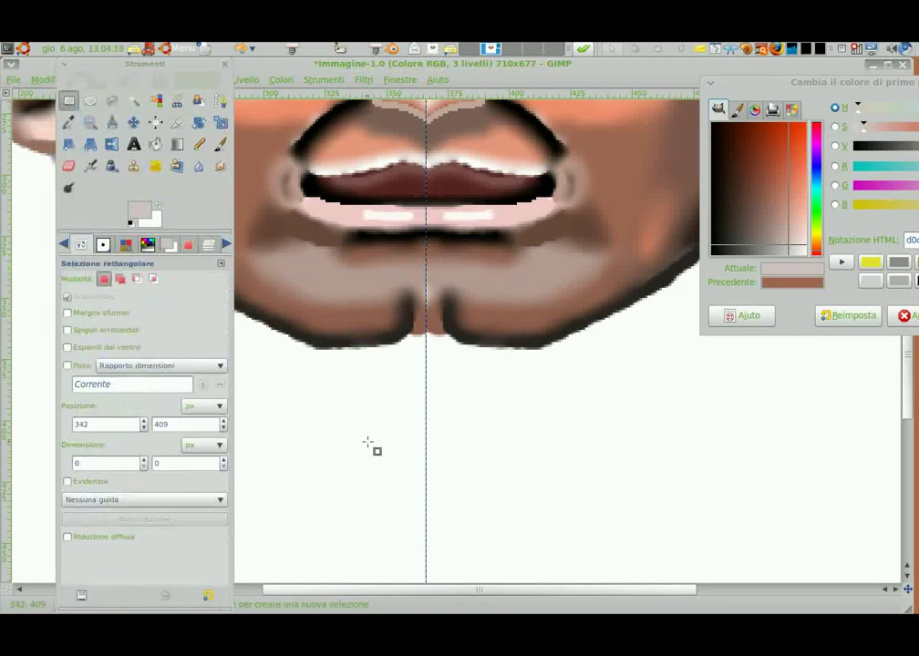
mouse_move(388, 353)
left_mouse_down()
mouse_move(357, 278)
mouse_move(509, 315)
left_mouse_up()
key("shift+t")
left_click(373, 315)
left_click(746, 174)
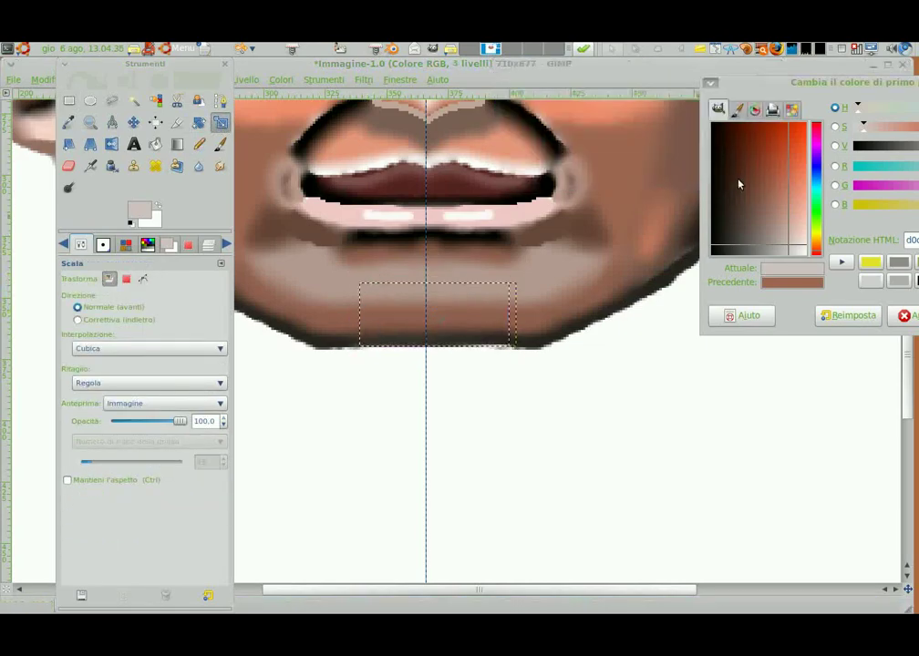
left_click(189, 599)
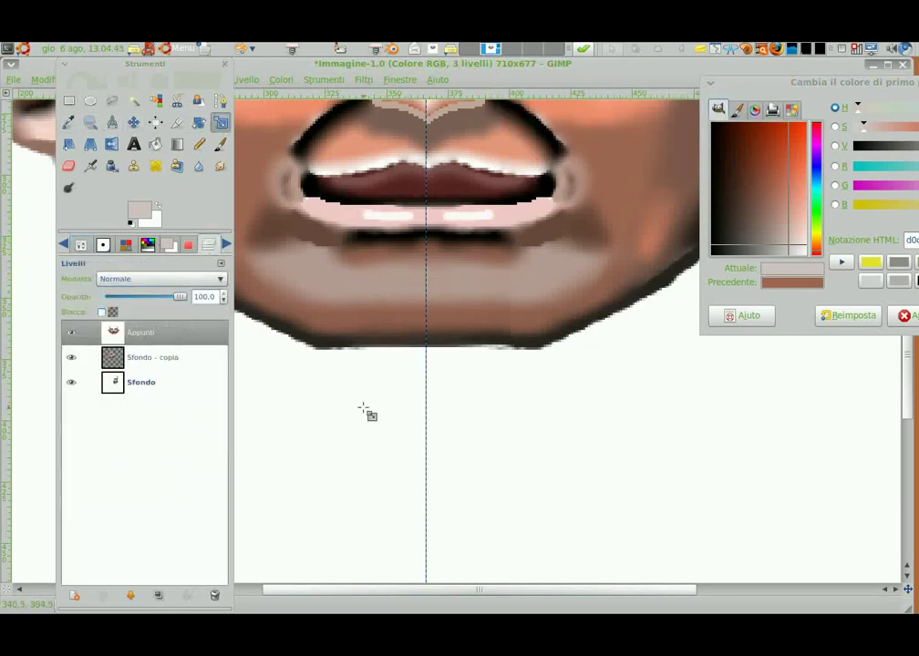
Paint dark brown and black strokes down the chin's centre line to form a cleft
key("p")
double_click(220, 144)
left_click(425, 328)
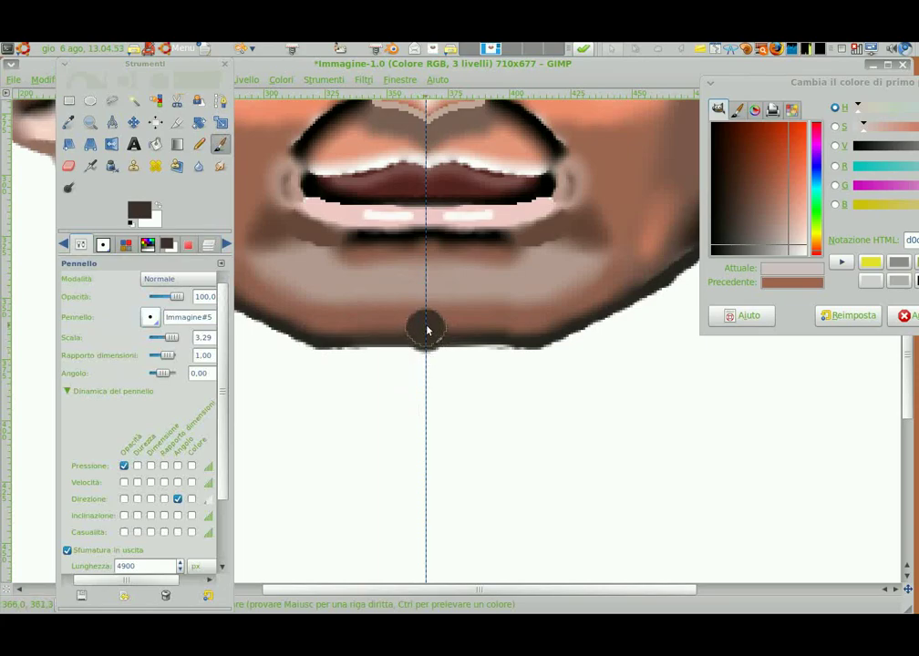
left_click(151, 317)
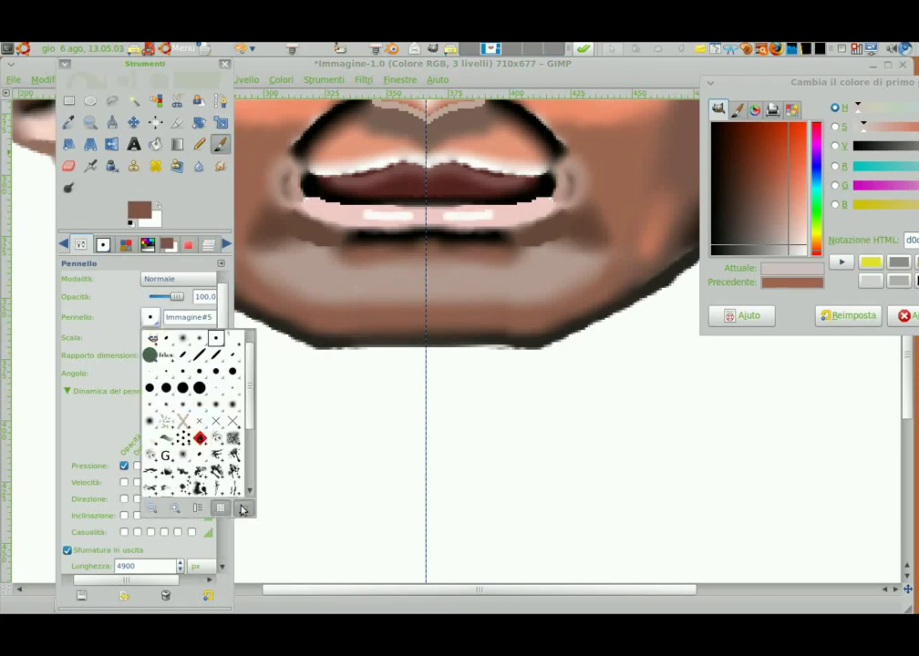
left_click(239, 504)
left_click(425, 319)
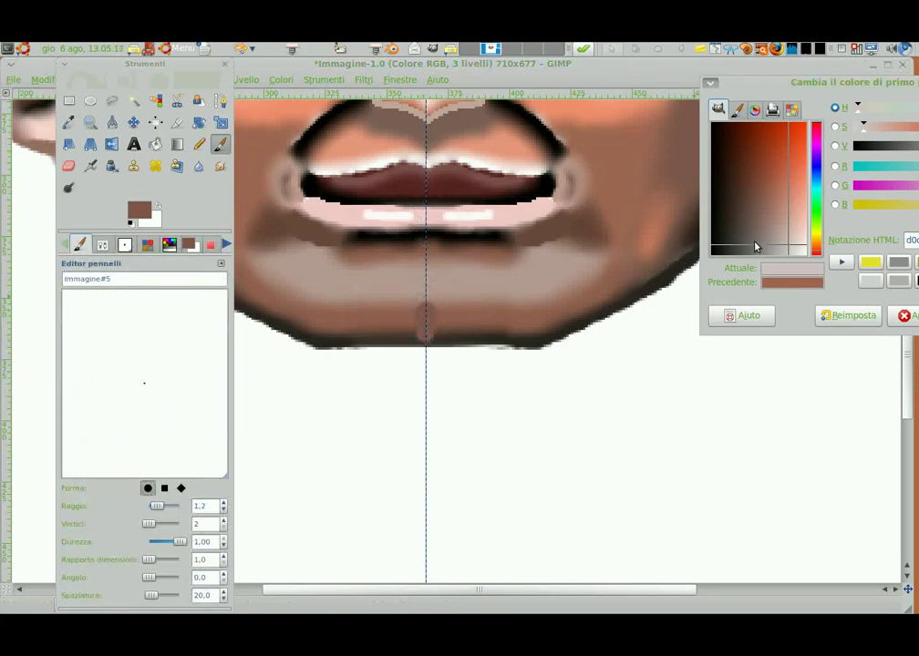
left_click(755, 185)
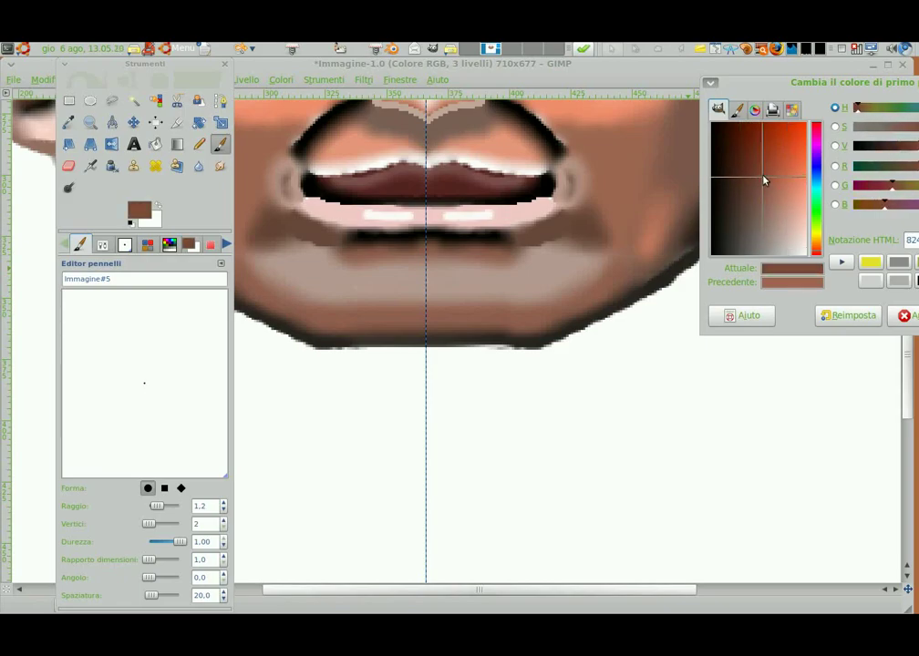
left_click(744, 208)
left_click(415, 306)
left_click_drag(427, 301, 422, 339)
left_click(712, 200)
Blur the chin cleft strokes softly and show the Navigation overview in the panel
left_click(199, 165)
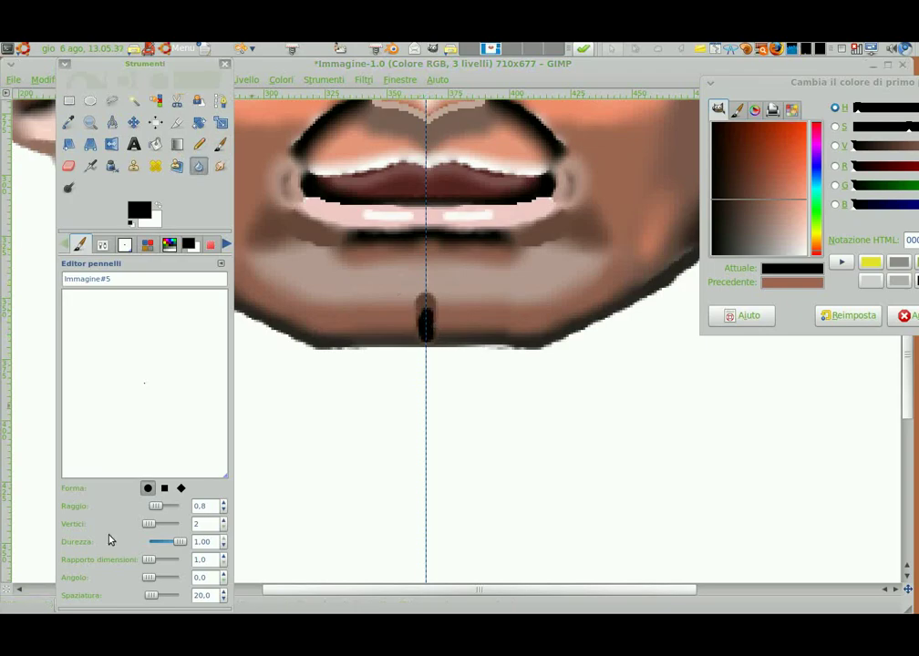
left_click_drag(155, 506, 161, 506)
mouse_move(425, 330)
left_mouse_down()
mouse_move(420, 311)
mouse_move(408, 334)
left_mouse_up()
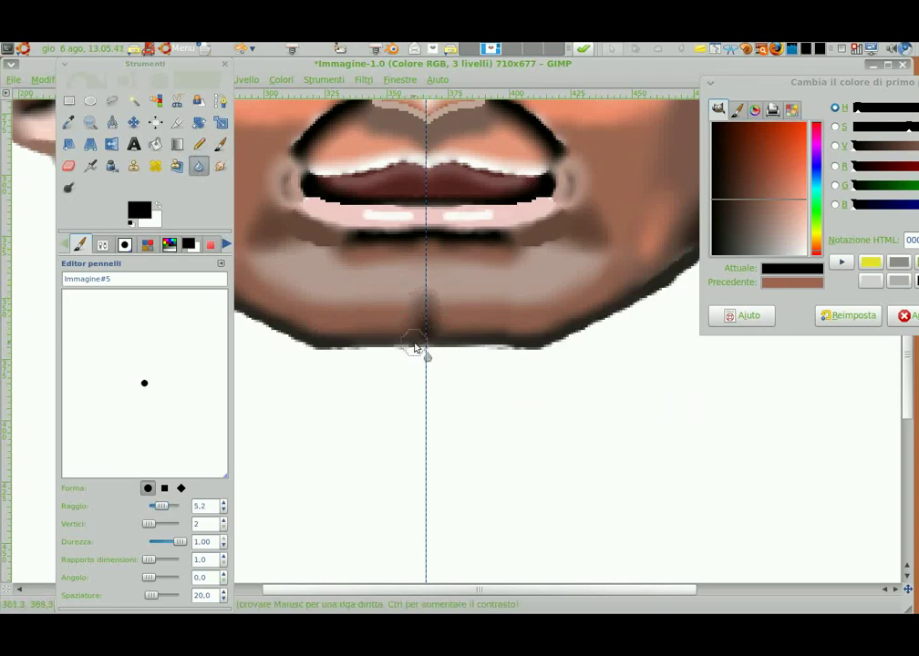
right_click(170, 244)
left_click(237, 396)
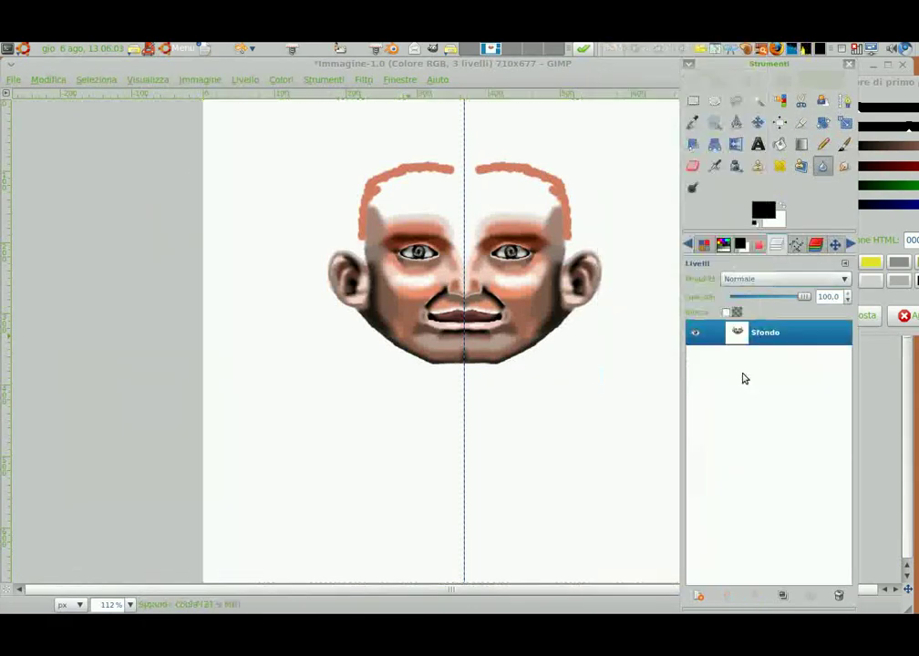
Merge all face layers down into the single Sfondo layer
left_click_drag(500, 321, 501, 369)
right_click(766, 332)
left_click(702, 171)
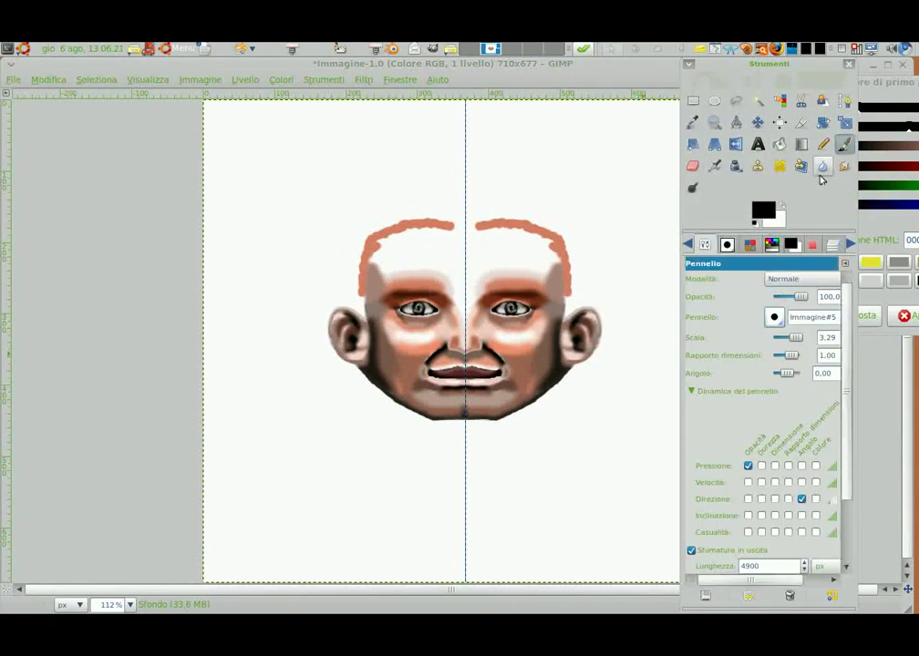